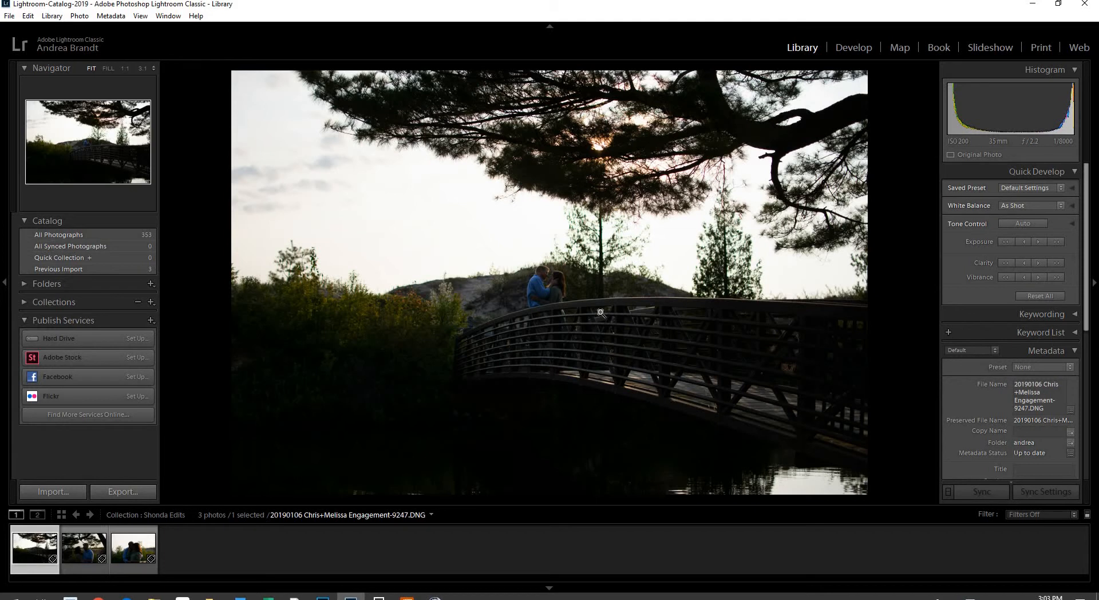
# Preview the two couple portraits, then open the bridge photo in the Develop module
pyautogui.click(85, 558)
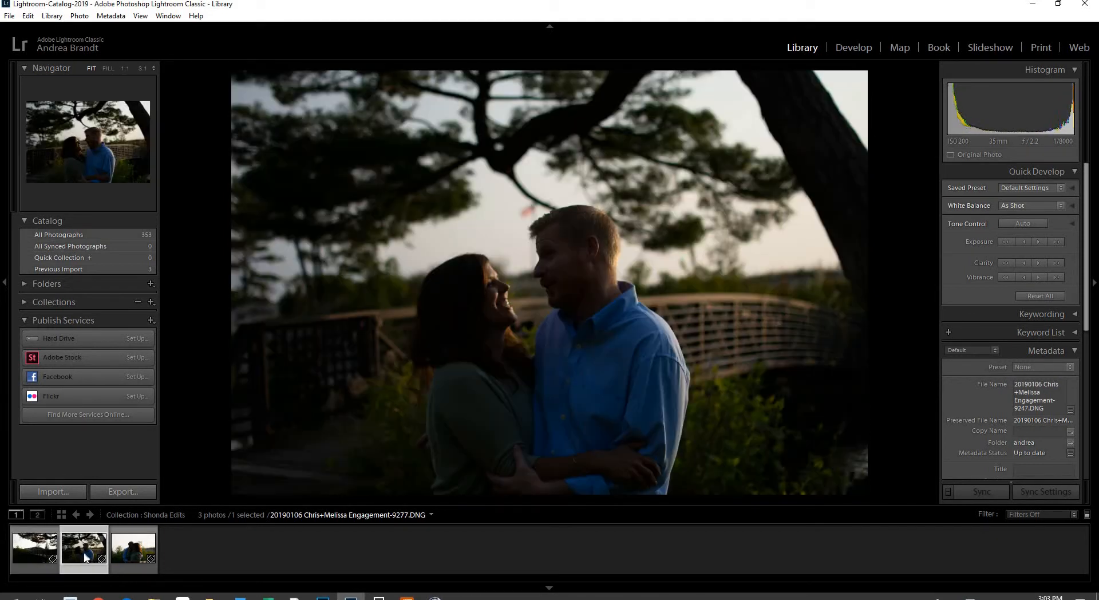
pyautogui.click(123, 543)
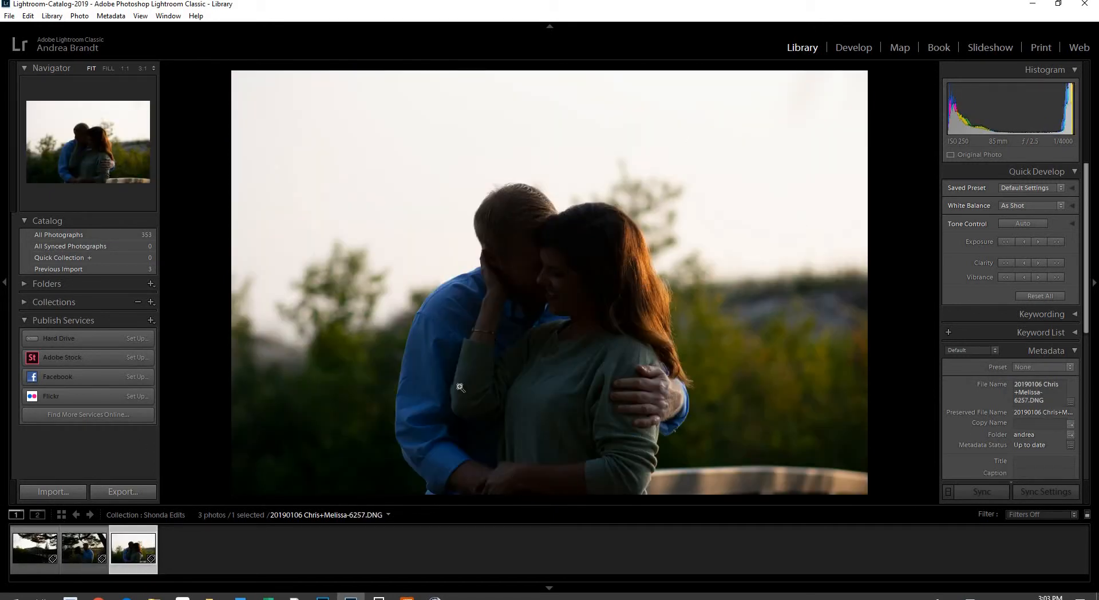
pyautogui.click(38, 551)
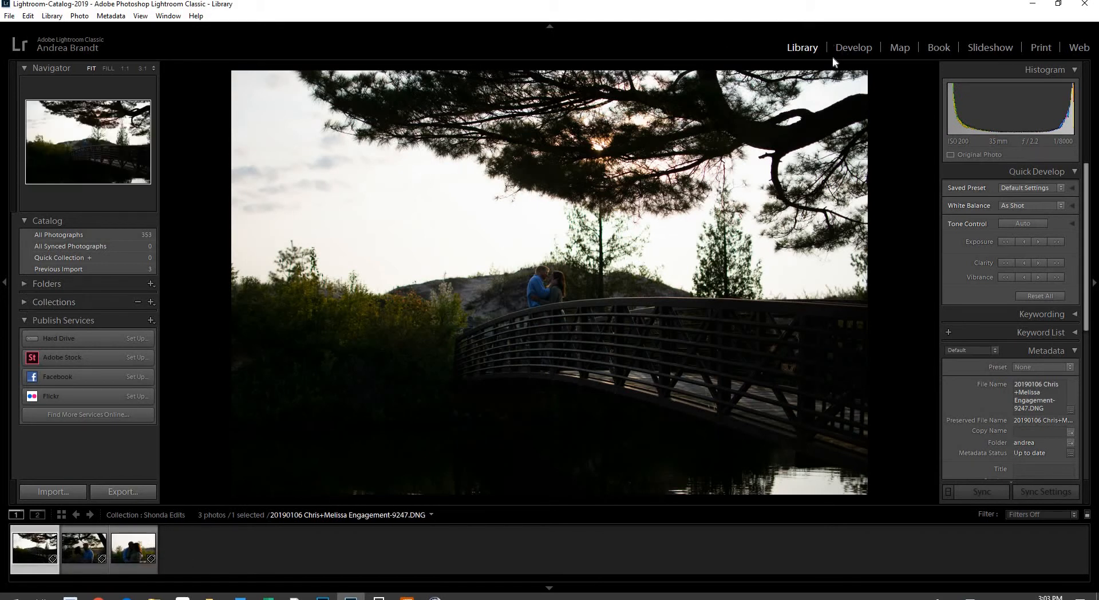
pyautogui.click(852, 48)
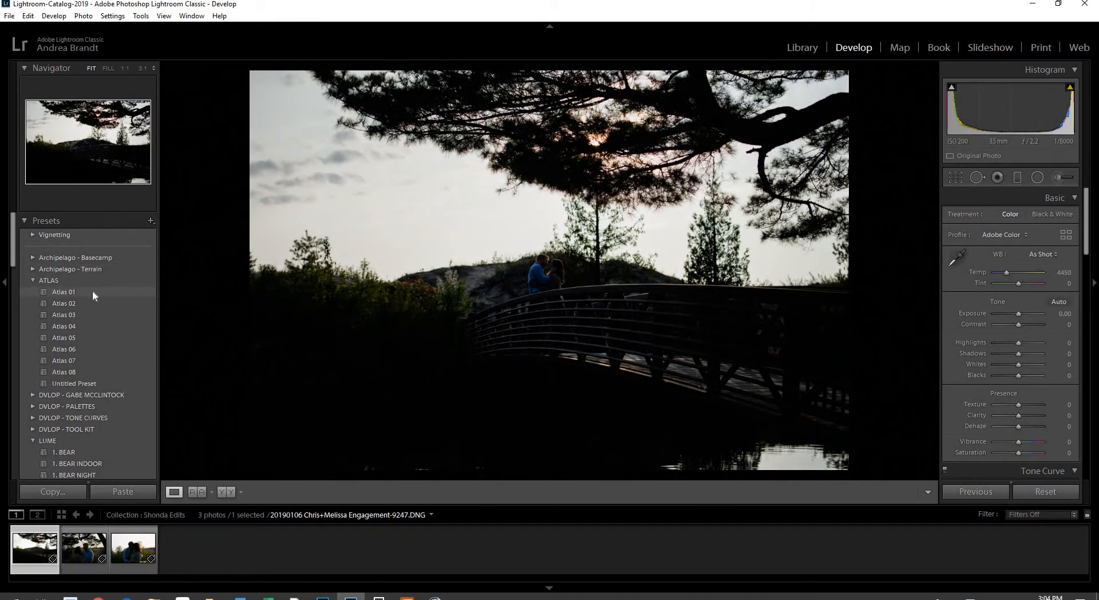
# Apply the Atlas 01 preset to the bridge photo and set Exposure to +1.62
pyautogui.click(93, 291)
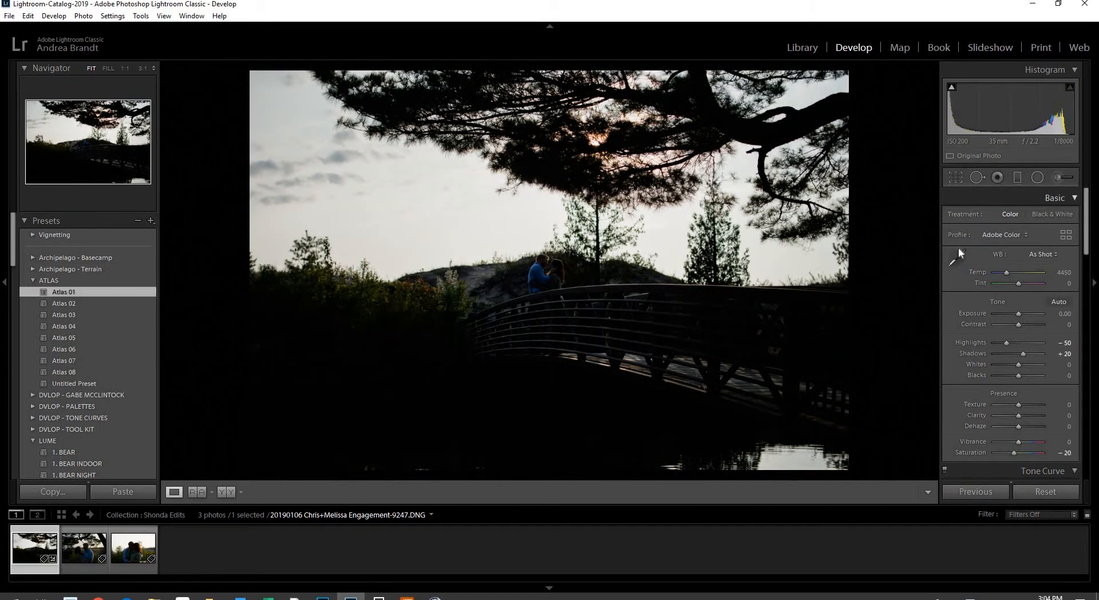
pyautogui.moveTo(1009, 114); pyautogui.dragTo(1022, 114)
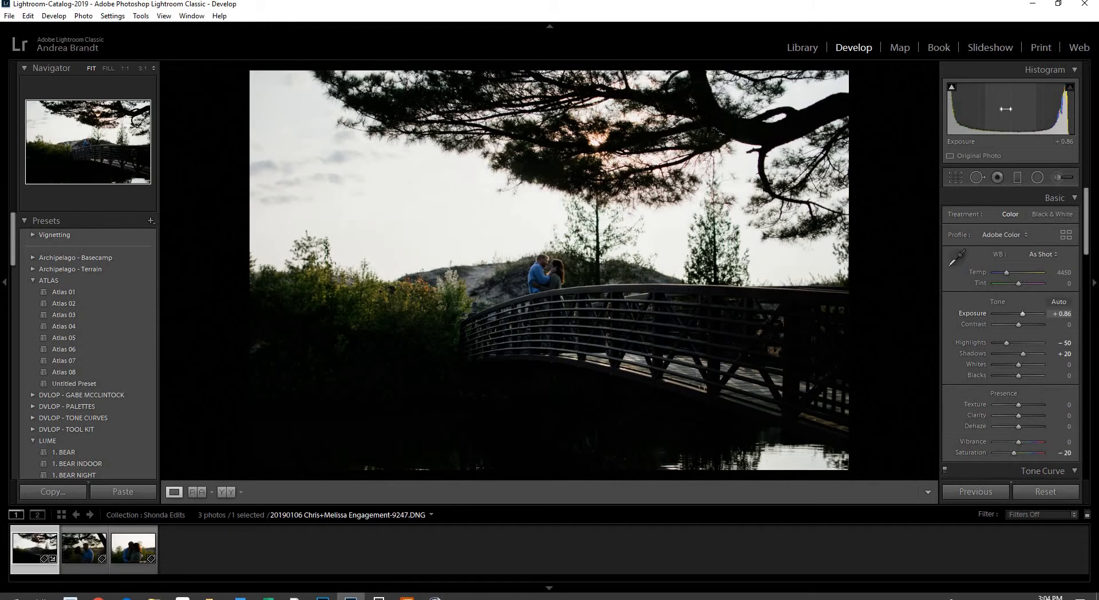
pyautogui.moveTo(1023, 313); pyautogui.dragTo(1026, 314)
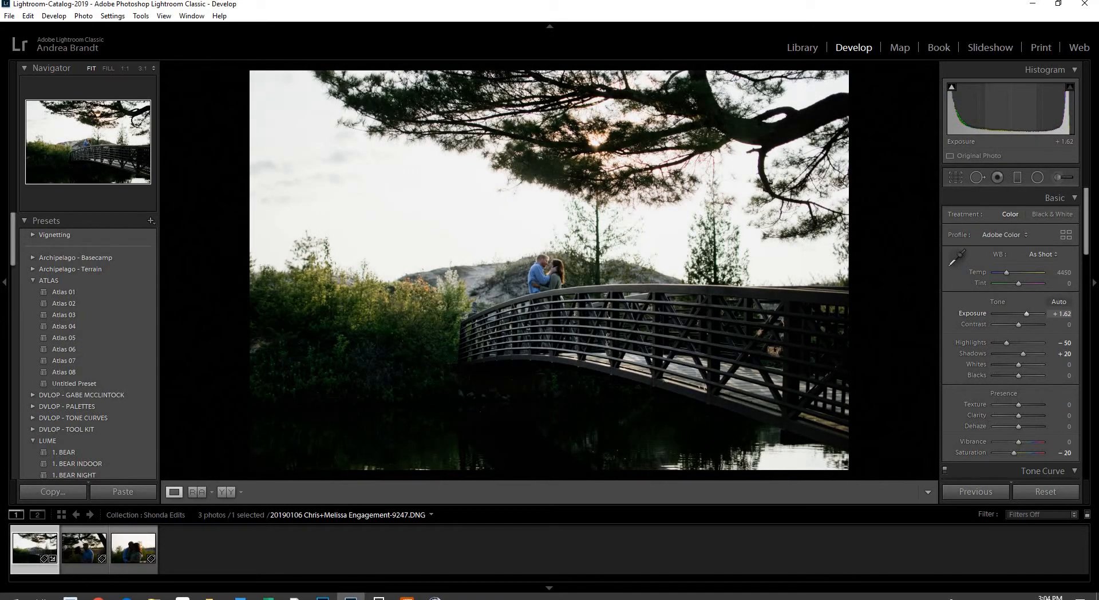
pyautogui.moveTo(1026, 314); pyautogui.dragTo(1026, 314)
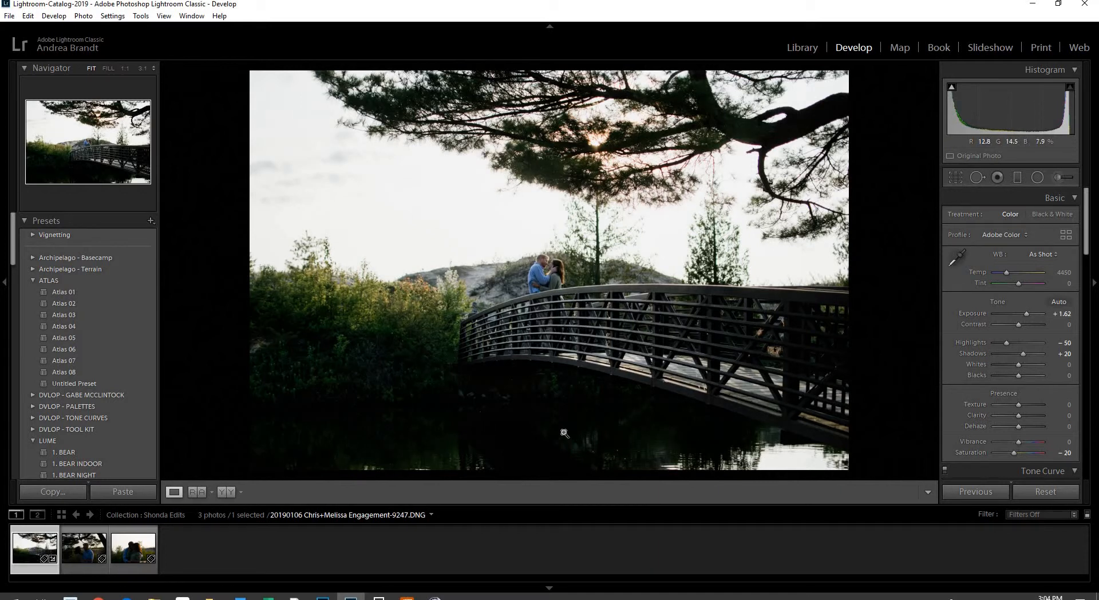
pyautogui.click(956, 178)
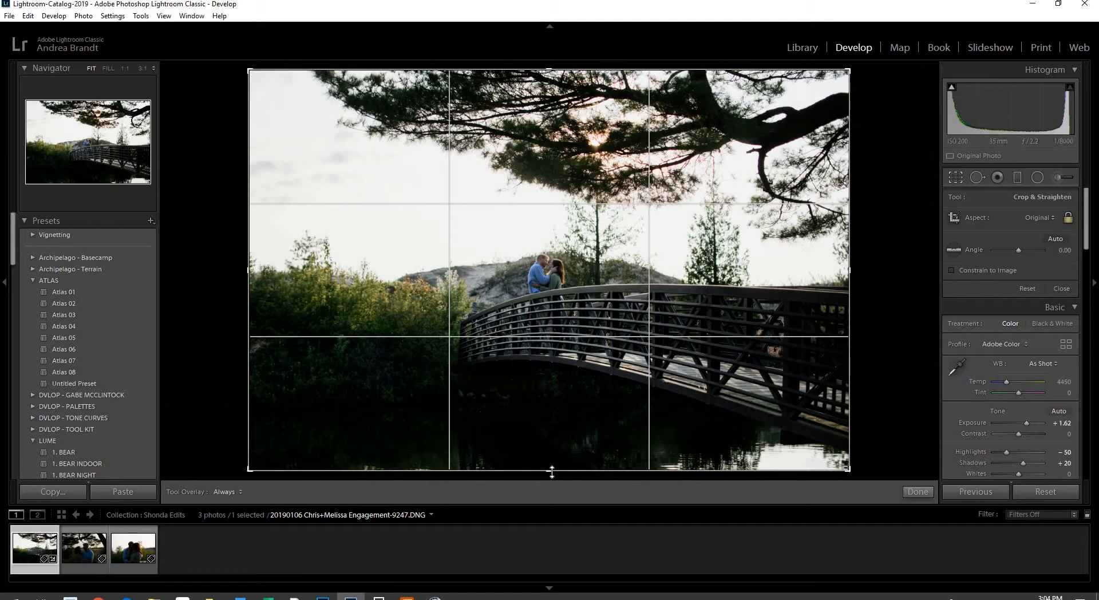
# Trim the locked-aspect crop slightly from the bottom and left edges, then dim the lights
pyautogui.moveTo(552, 469); pyautogui.dragTo(553, 467)
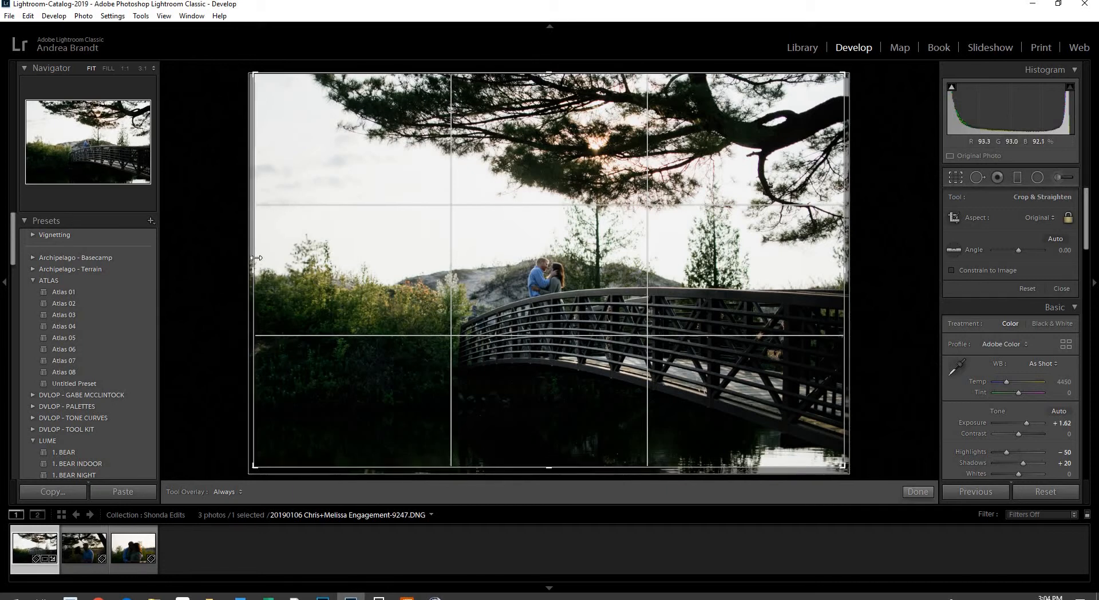
pyautogui.moveTo(261, 257); pyautogui.dragTo(260, 257)
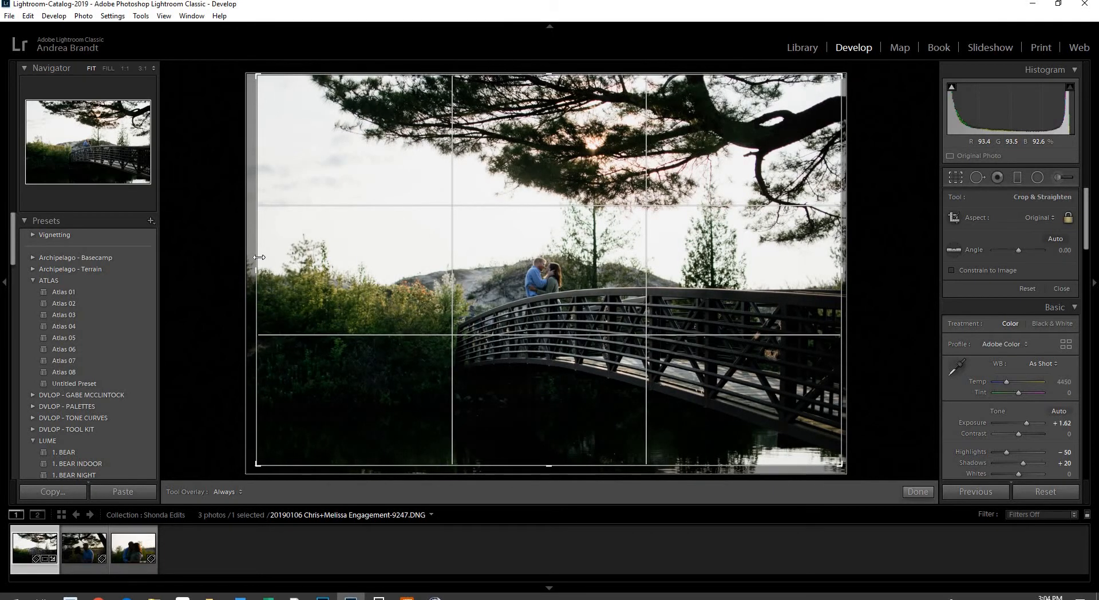
pyautogui.moveTo(259, 257); pyautogui.dragTo(261, 257)
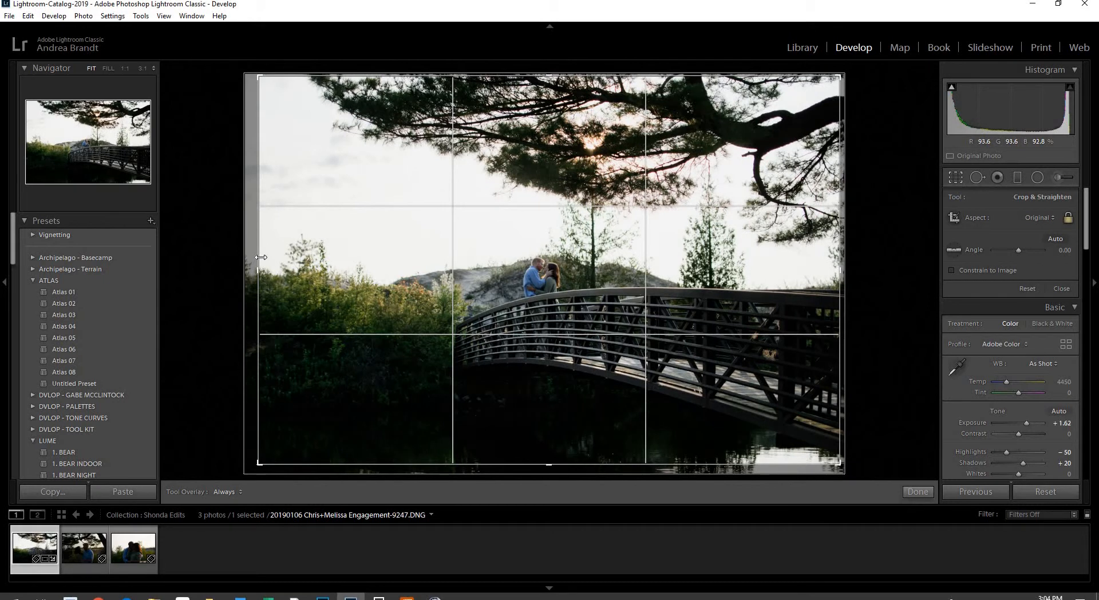
pyautogui.press('l')
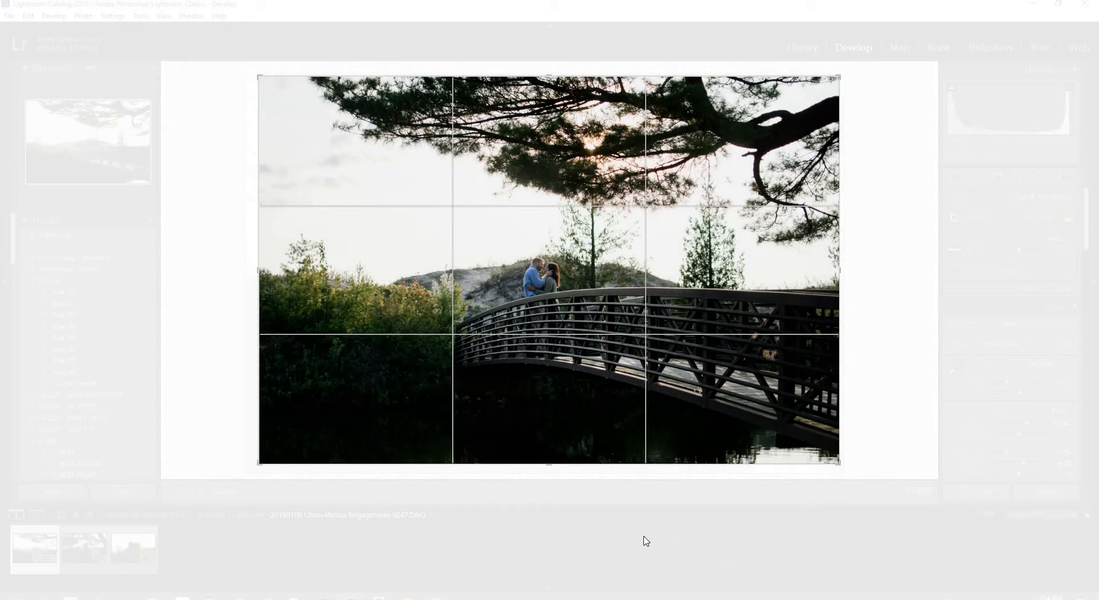
# Bring up and dismiss the photo's context menu, then briefly preview it in black and white
pyautogui.rightClick(133, 417)
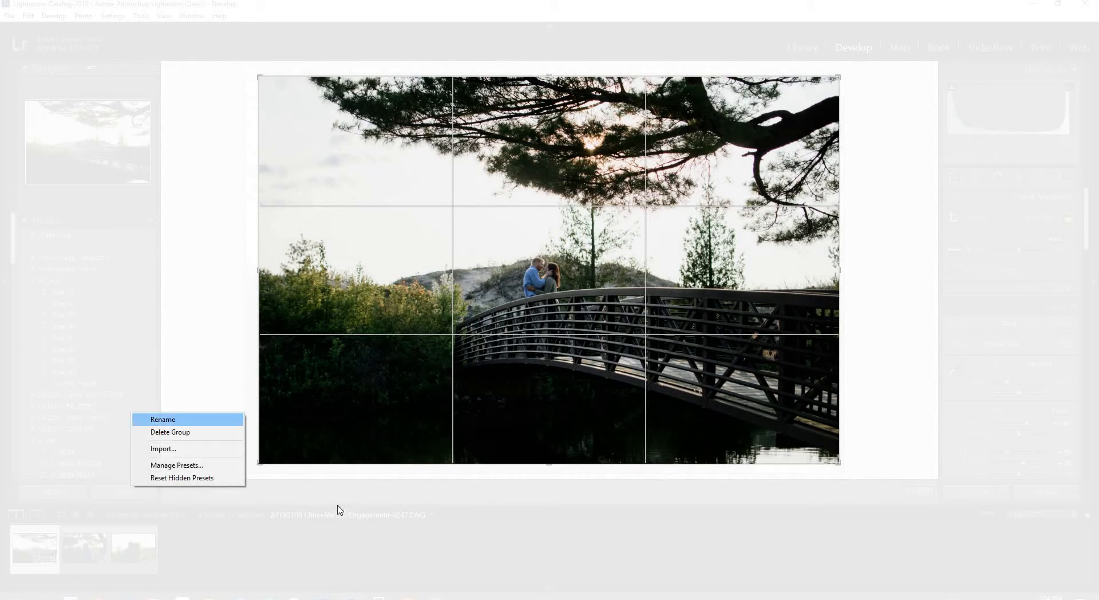
pyautogui.rightClick(218, 333)
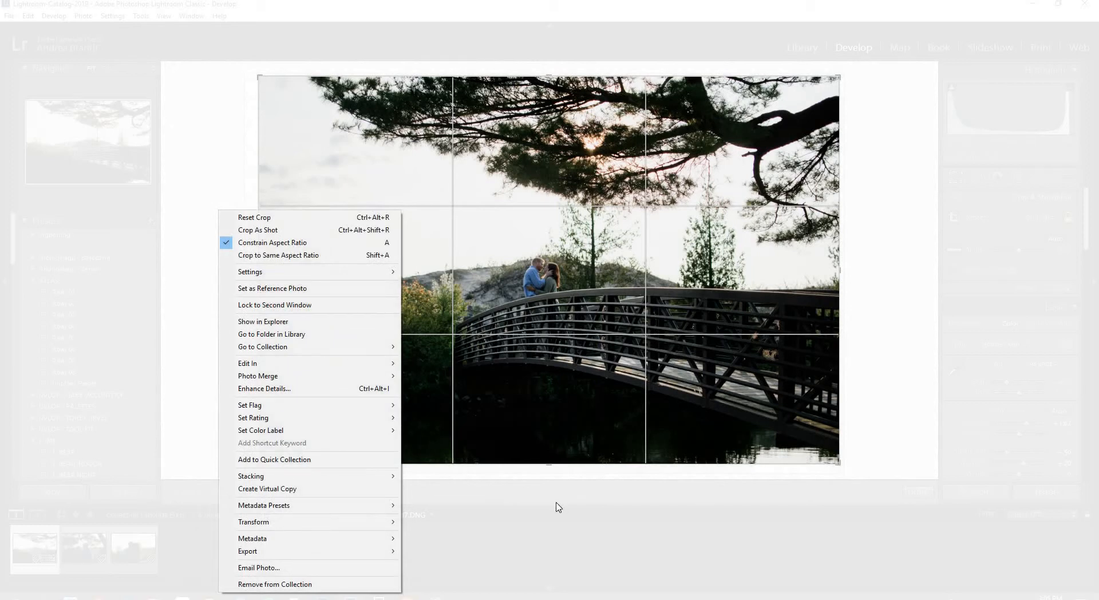
pyautogui.click(847, 401)
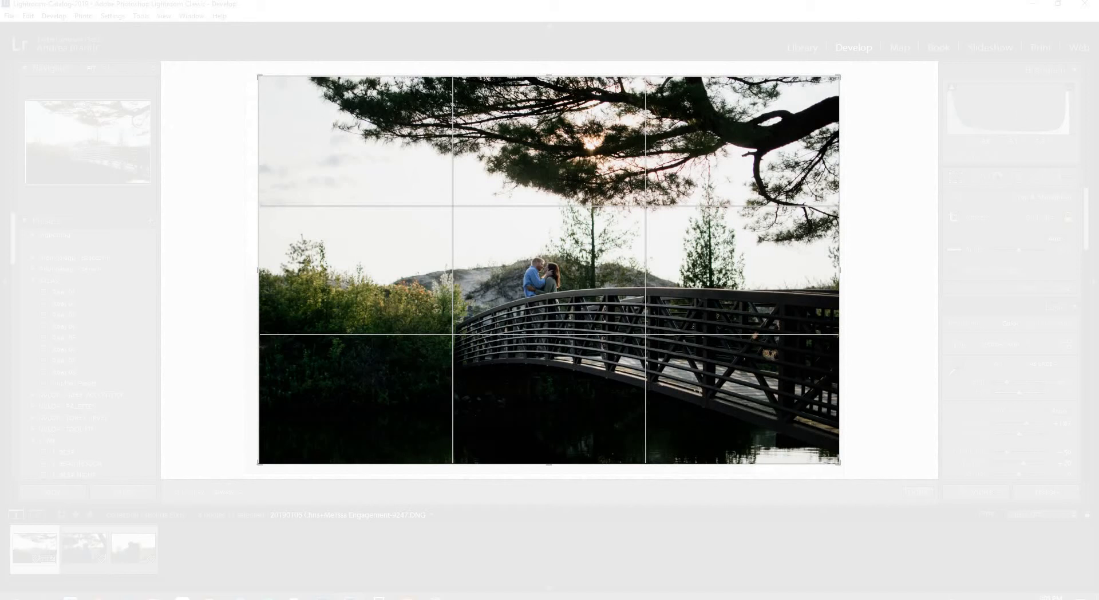
pyautogui.press('v')
pyautogui.press('v')
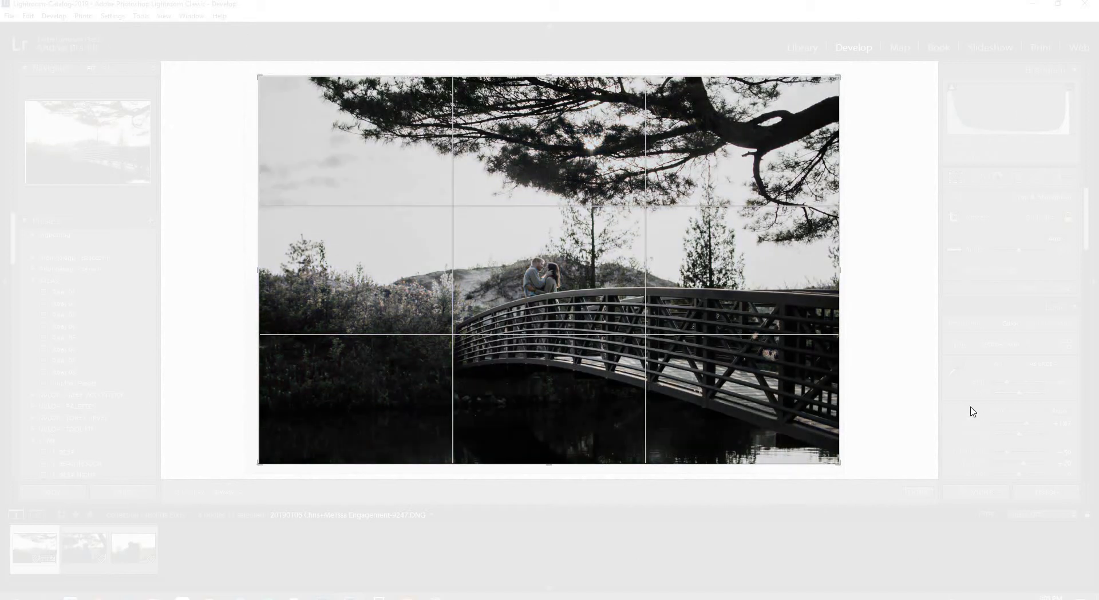
# In Lights Out, widen the crop slightly on the left, then restore the full workspace
pyautogui.press('l')
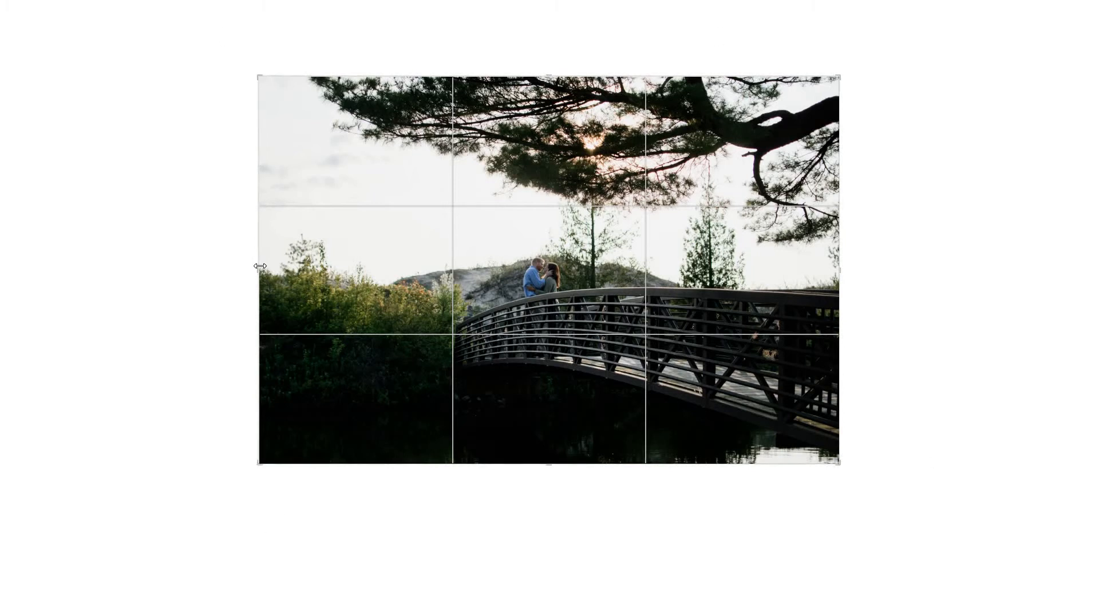
pyautogui.moveTo(261, 266); pyautogui.dragTo(259, 266)
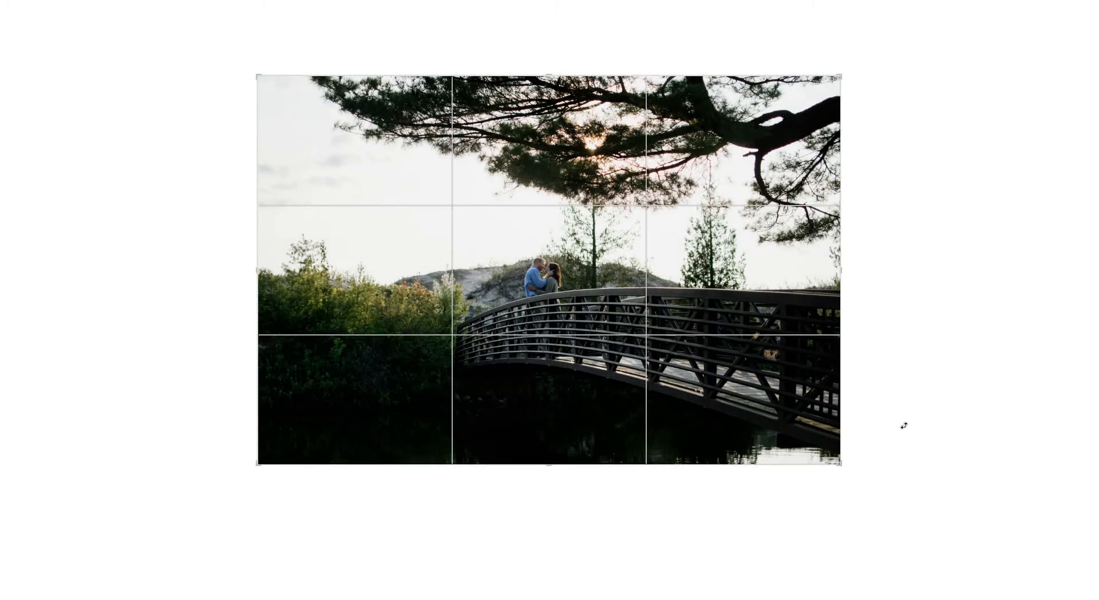
pyautogui.press('l')
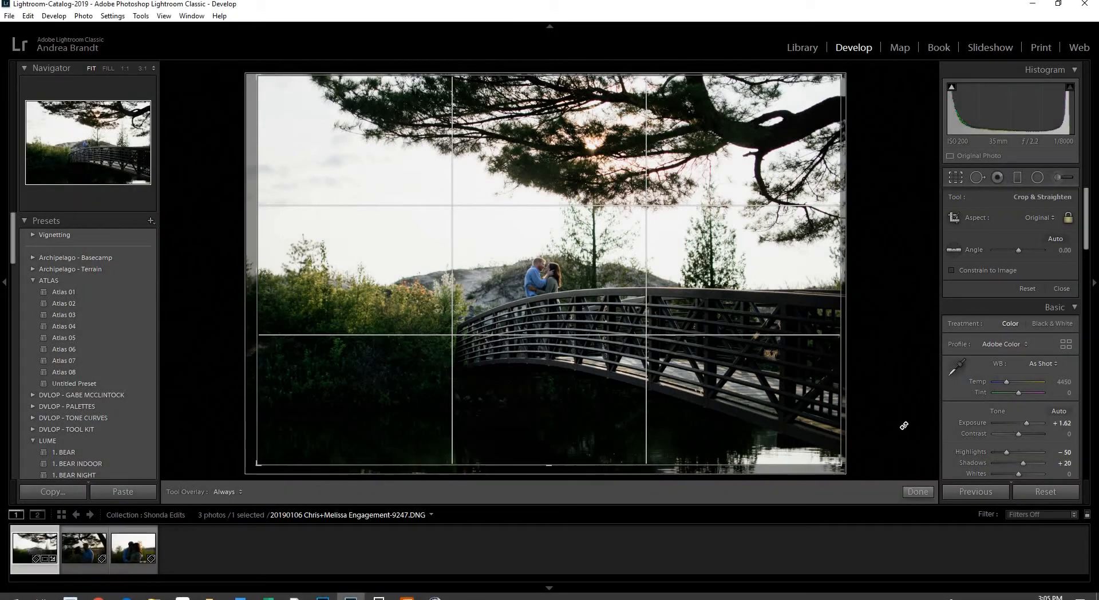
# Commit the crop and inspect the purple fringing on the tree branches at 1:1
pyautogui.press('r')
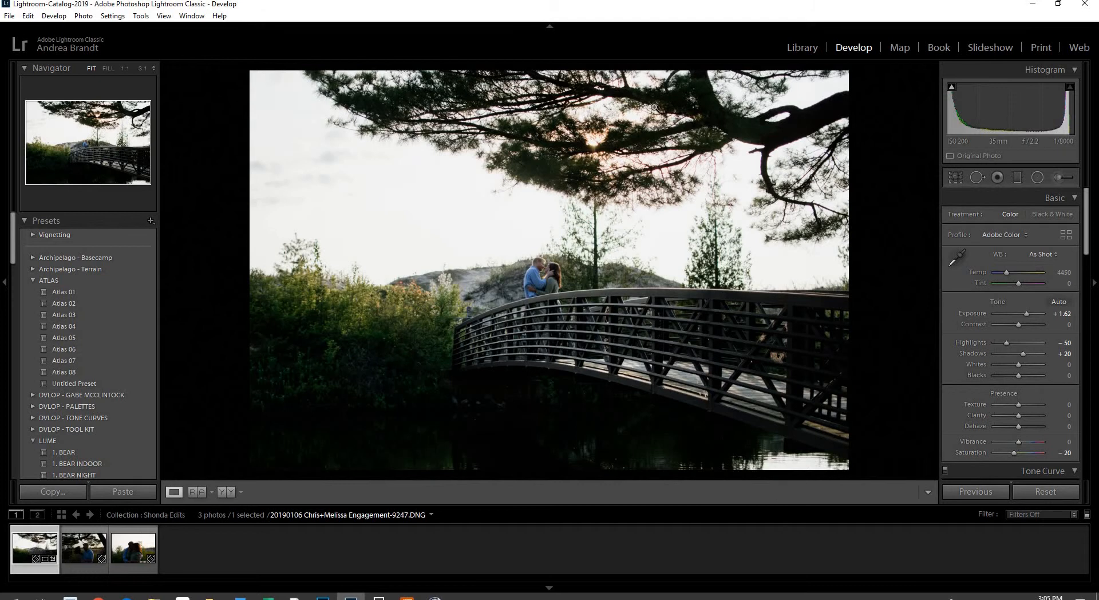
pyautogui.click(654, 155)
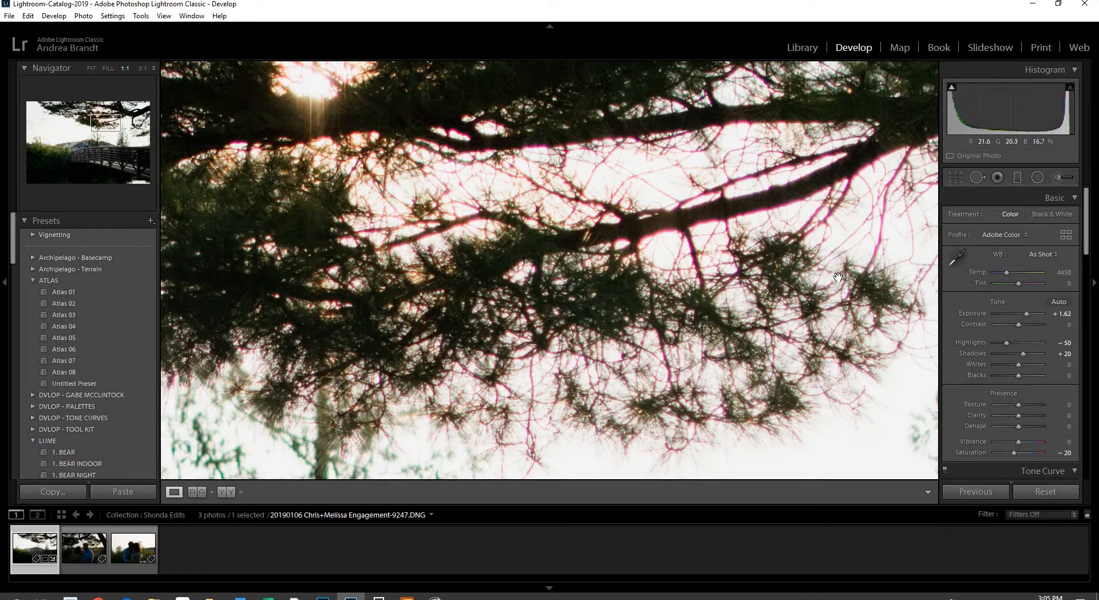
pyautogui.click(761, 268)
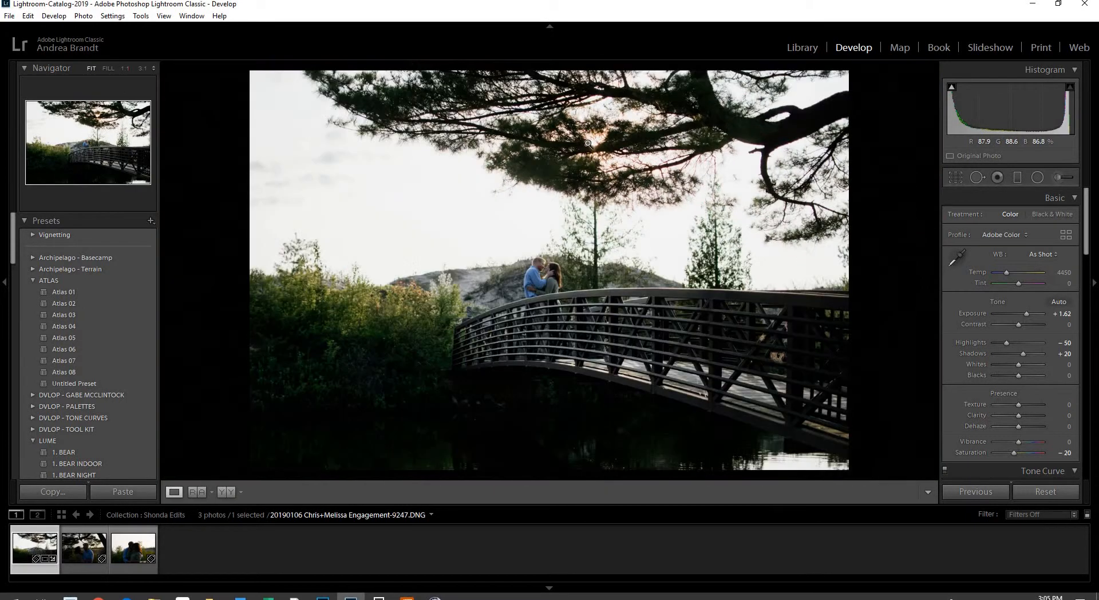
pyautogui.moveTo(596, 144); pyautogui.dragTo(818, 272)
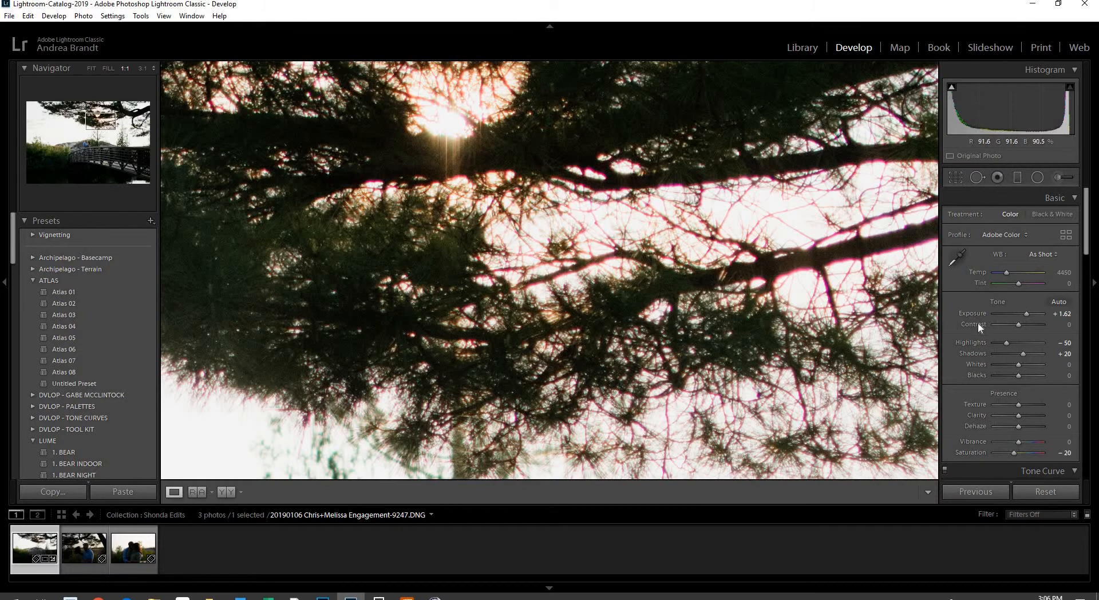
# Enable Remove Chromatic Aberration in the Lens Corrections panel
pyautogui.scroll(-10, 981, 335)
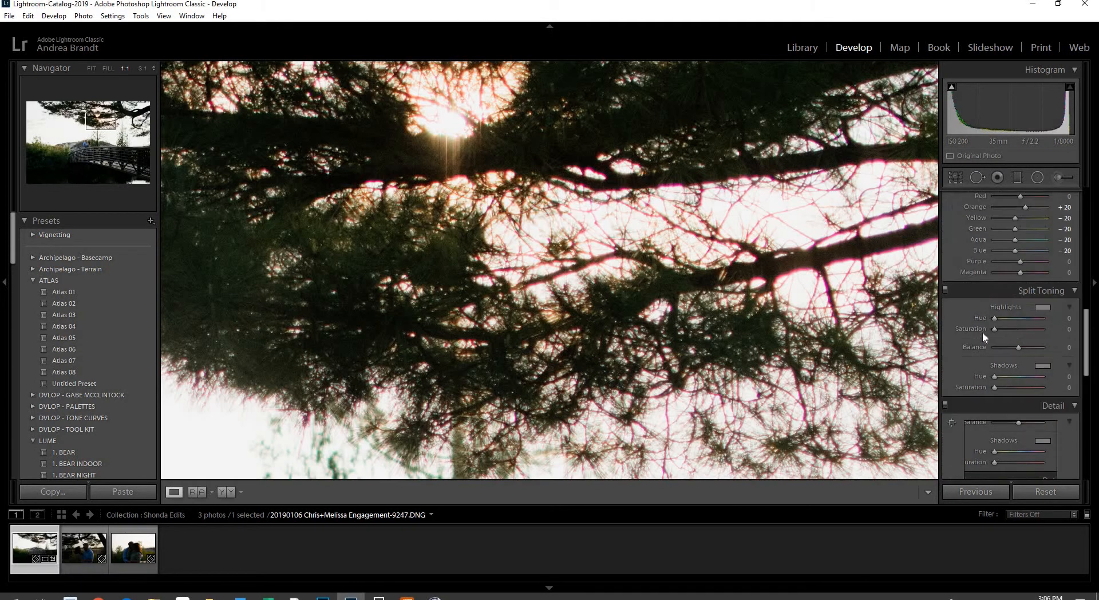
pyautogui.scroll(-4, 983, 332)
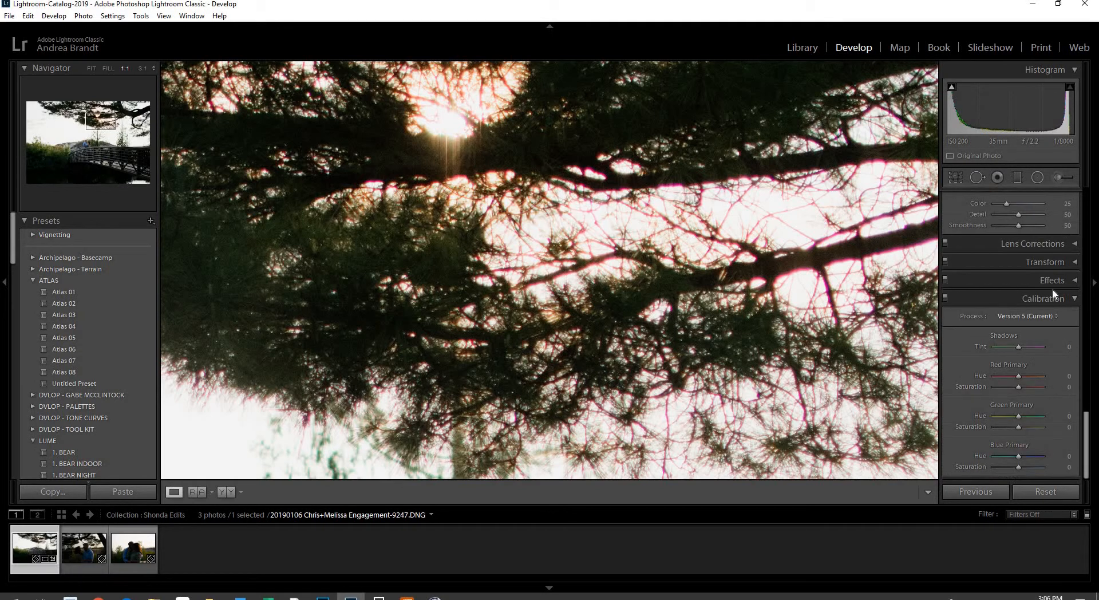
pyautogui.click(1073, 245)
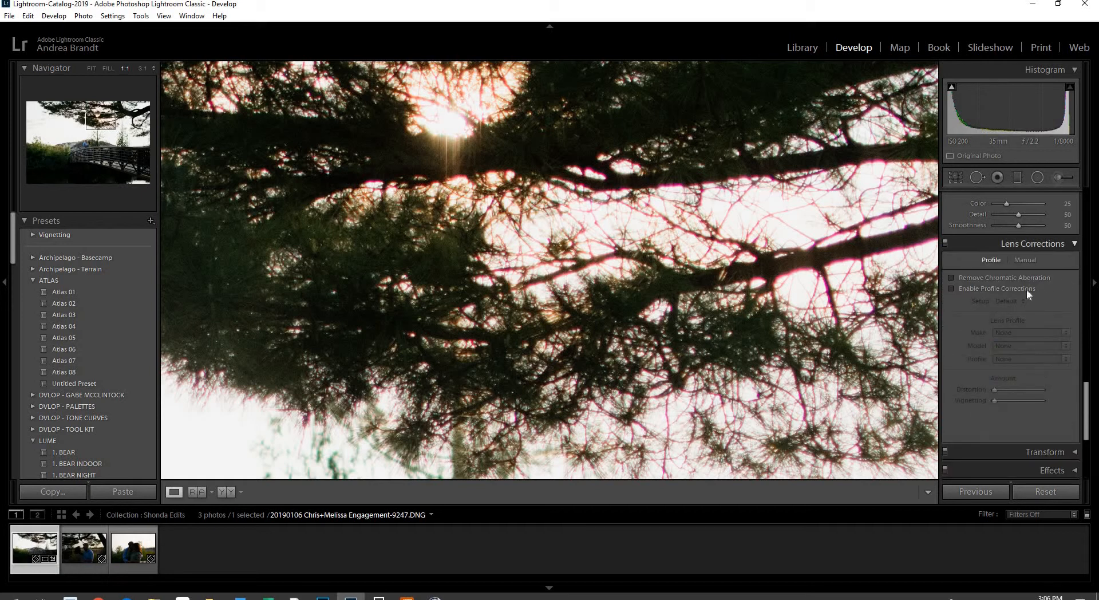
pyautogui.click(951, 278)
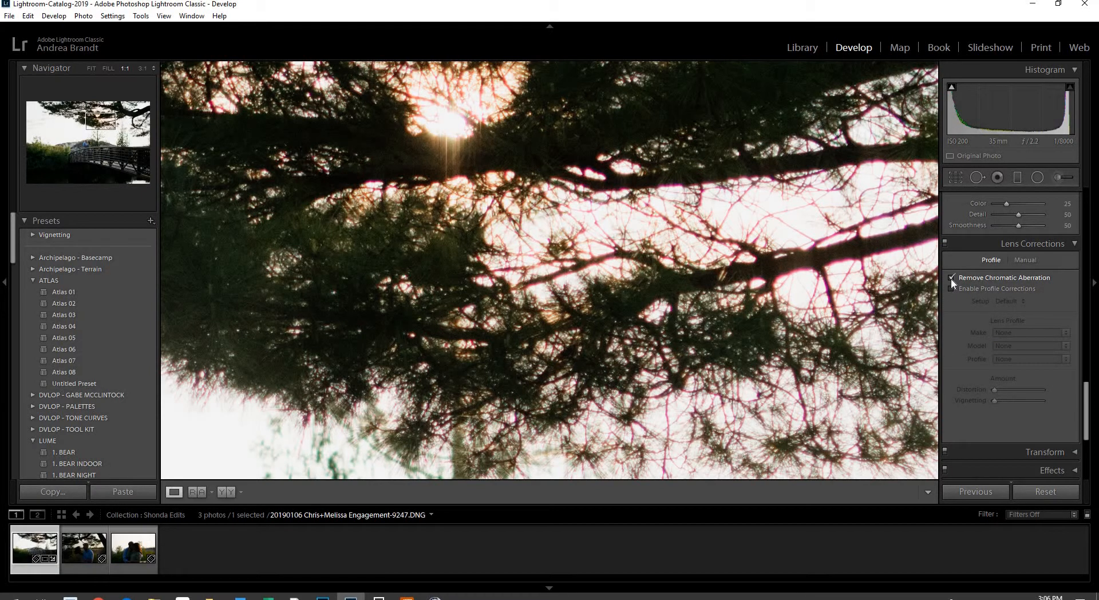
# Re-examine the branches at full size and scroll to the HSL saturation controls
pyautogui.moveTo(773, 287); pyautogui.dragTo(654, 287)
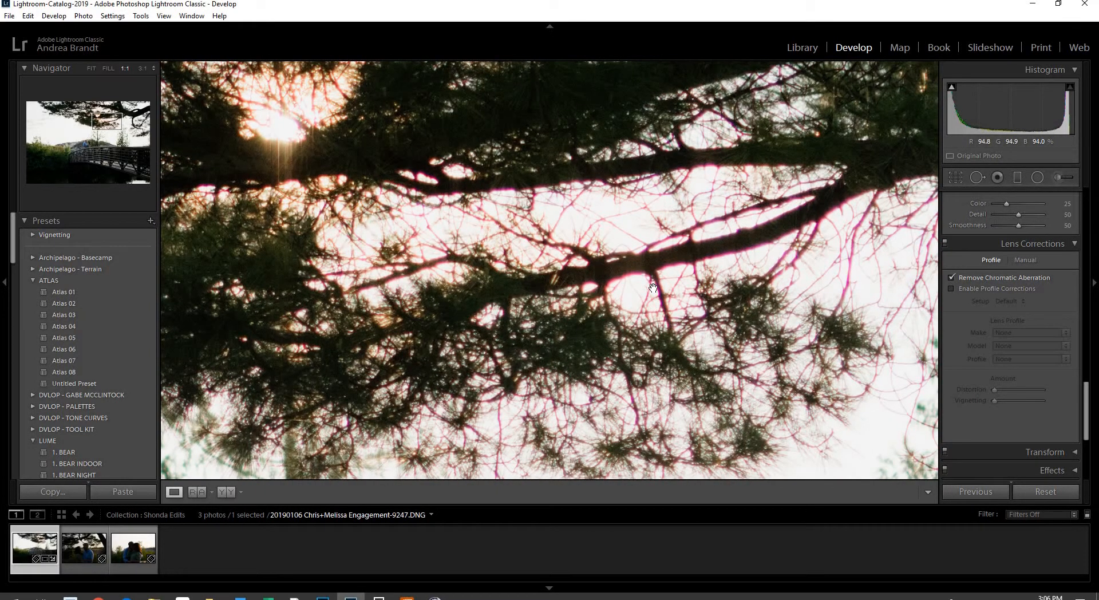
pyautogui.click(655, 289)
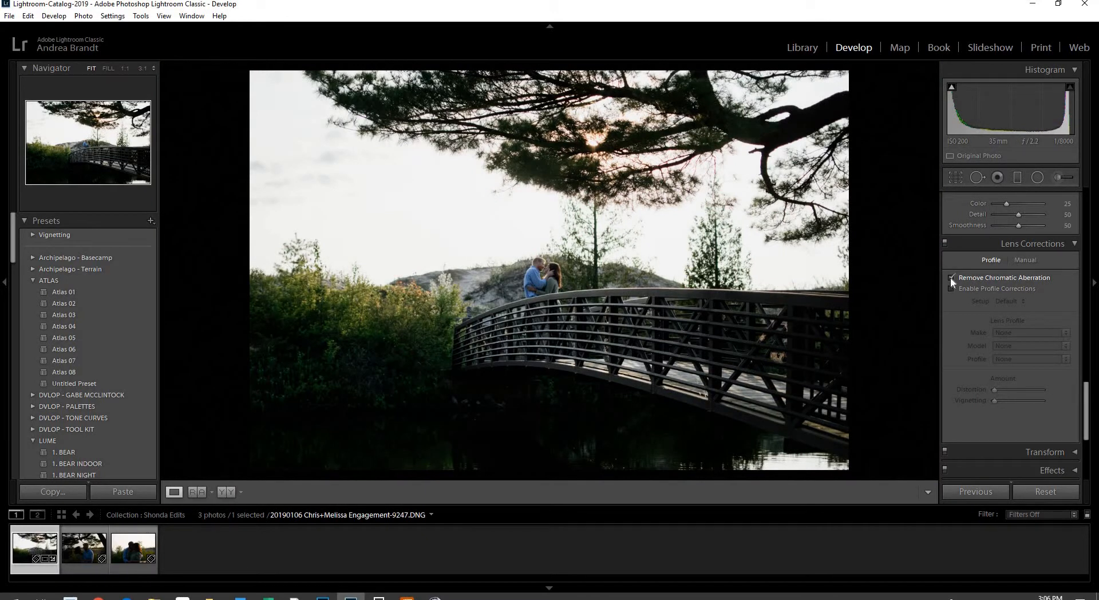
pyautogui.click(651, 171)
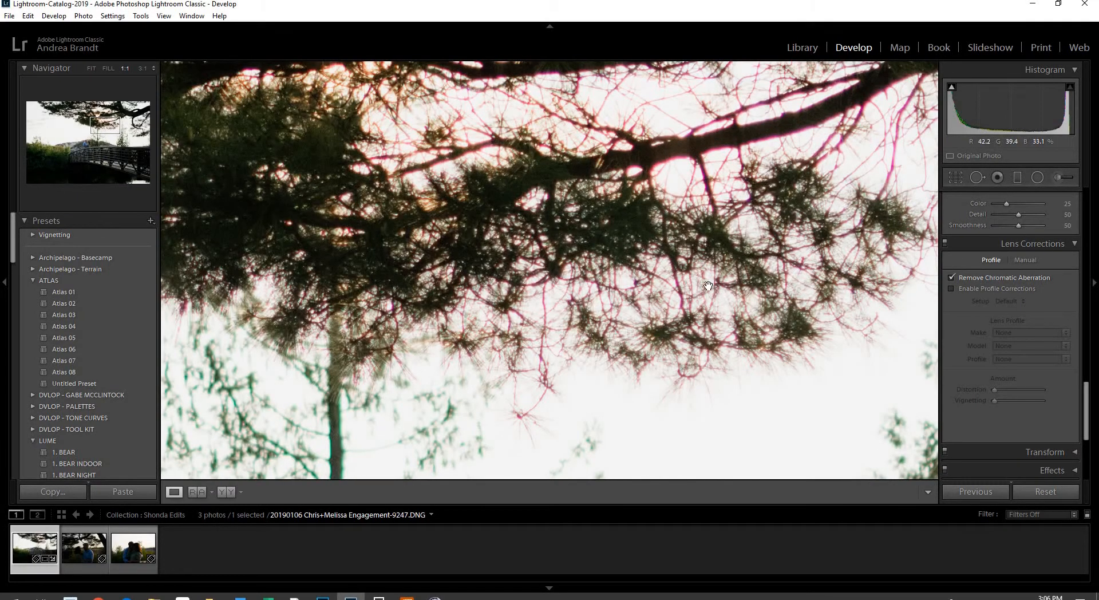
pyautogui.scroll(-3, 708, 285)
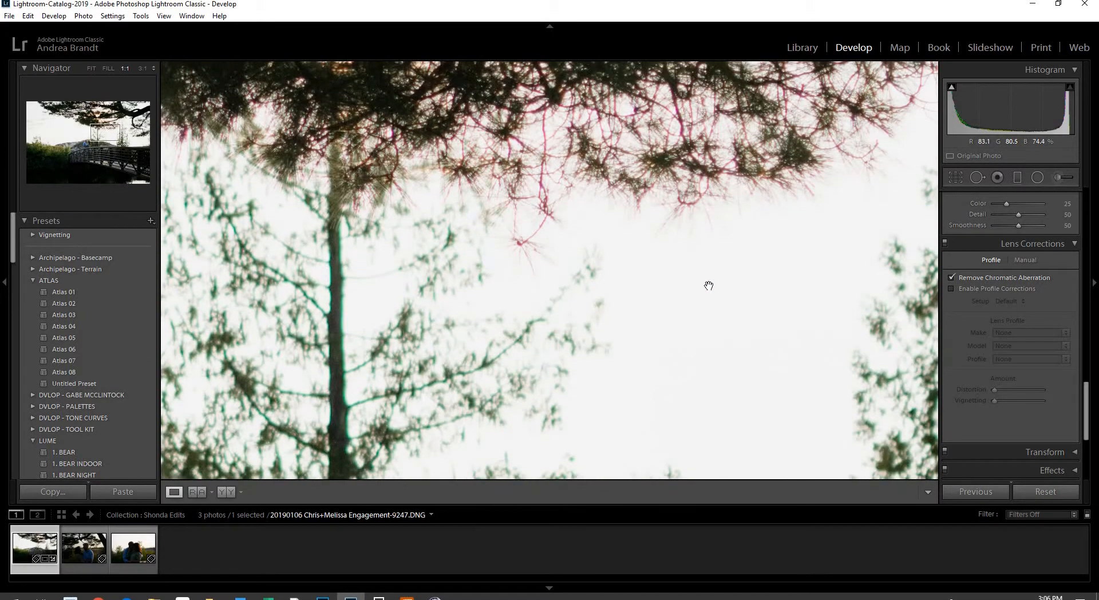
pyautogui.moveTo(1086, 396); pyautogui.dragTo(1091, 286)
pyautogui.moveTo(654, 155); pyautogui.dragTo(765, 347)
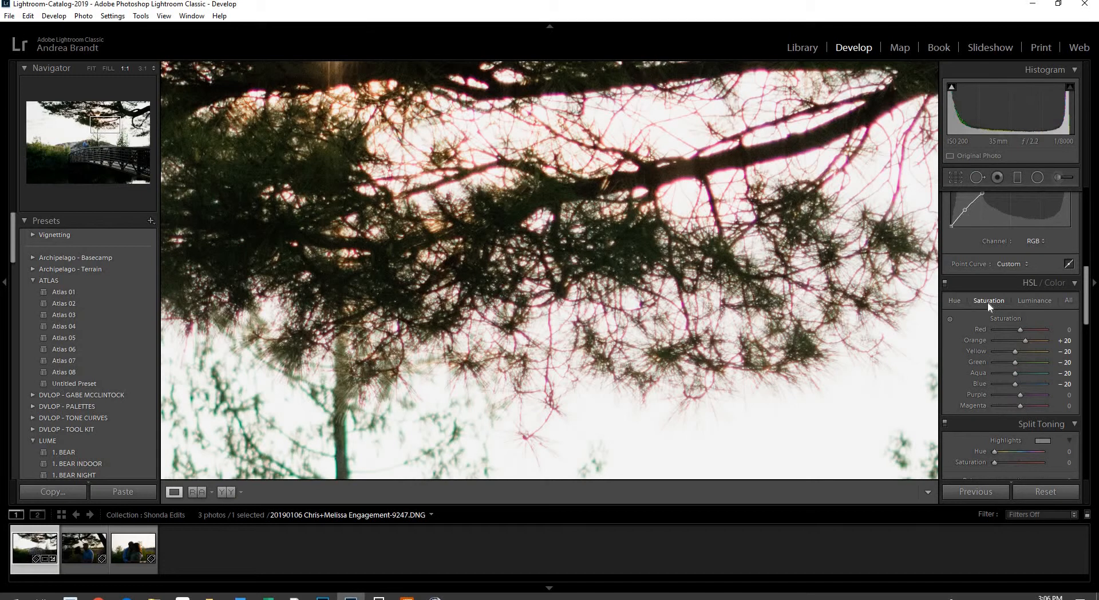
# Drag Magenta saturation to -100 on the fringe with the targeted tool, nudging Red down slightly
pyautogui.click(951, 321)
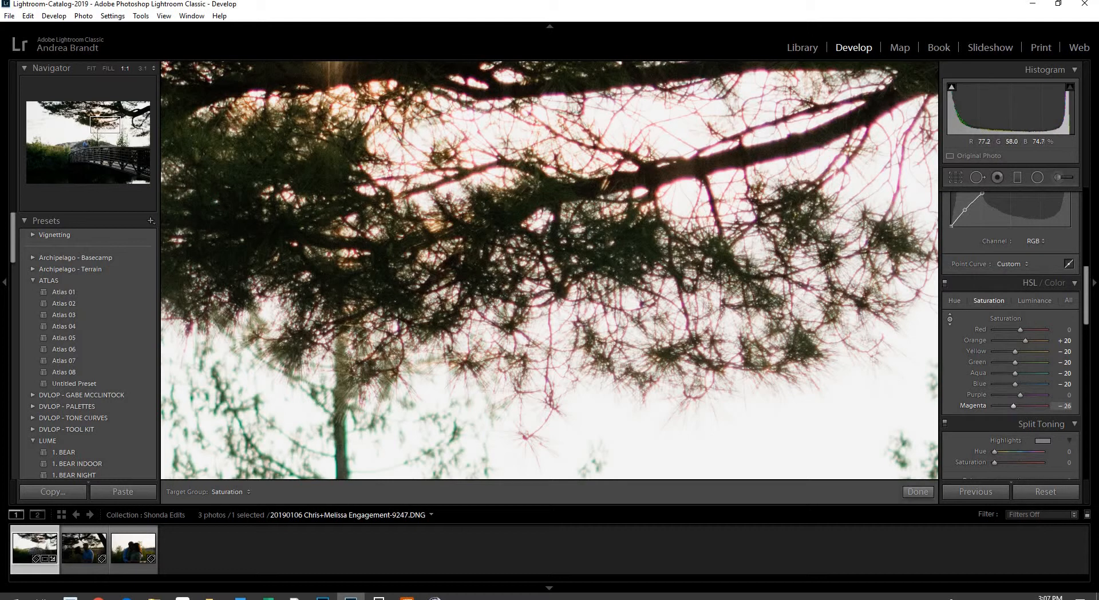
pyautogui.moveTo(900, 155); pyautogui.dragTo(900, 176)
pyautogui.moveTo(659, 189); pyautogui.dragTo(660, 193)
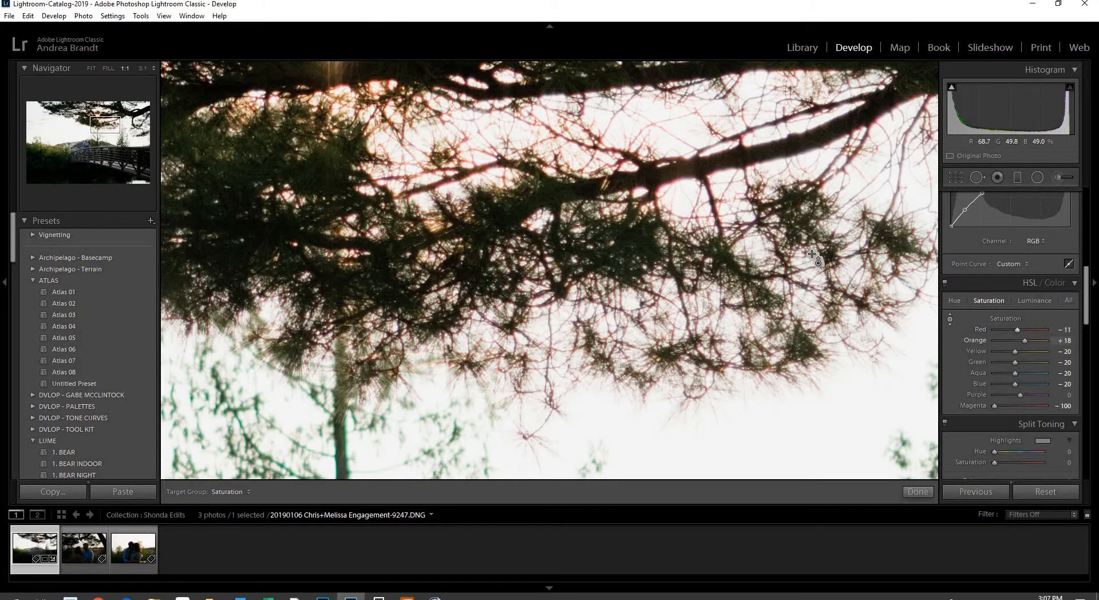
pyautogui.click(950, 320)
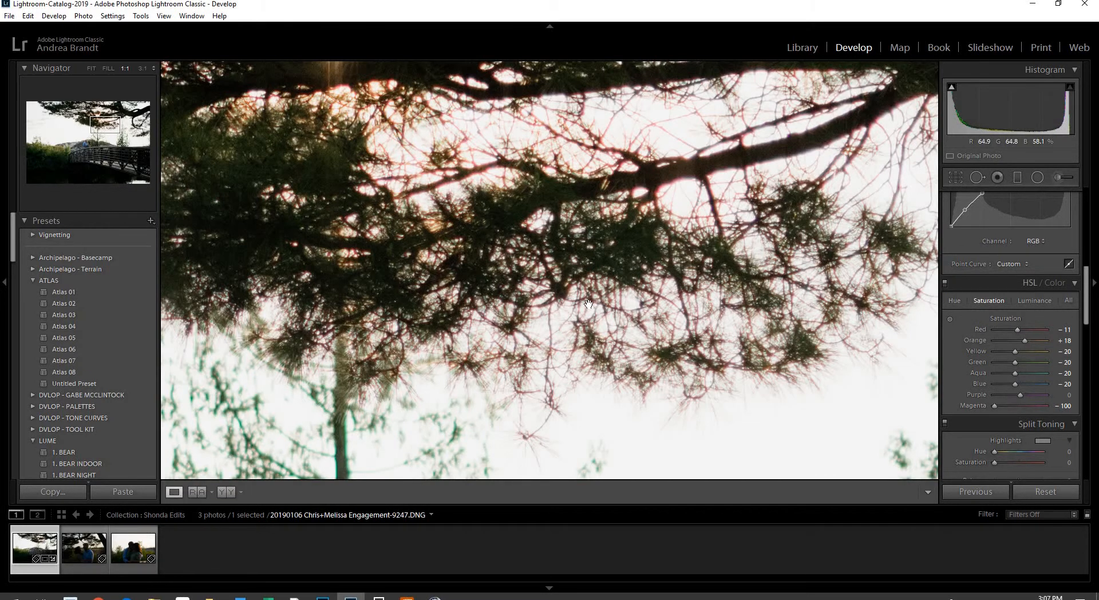
# Check the whole photo and the couple up close, then compare with HSL switched off
pyautogui.click(617, 328)
pyautogui.click(571, 204)
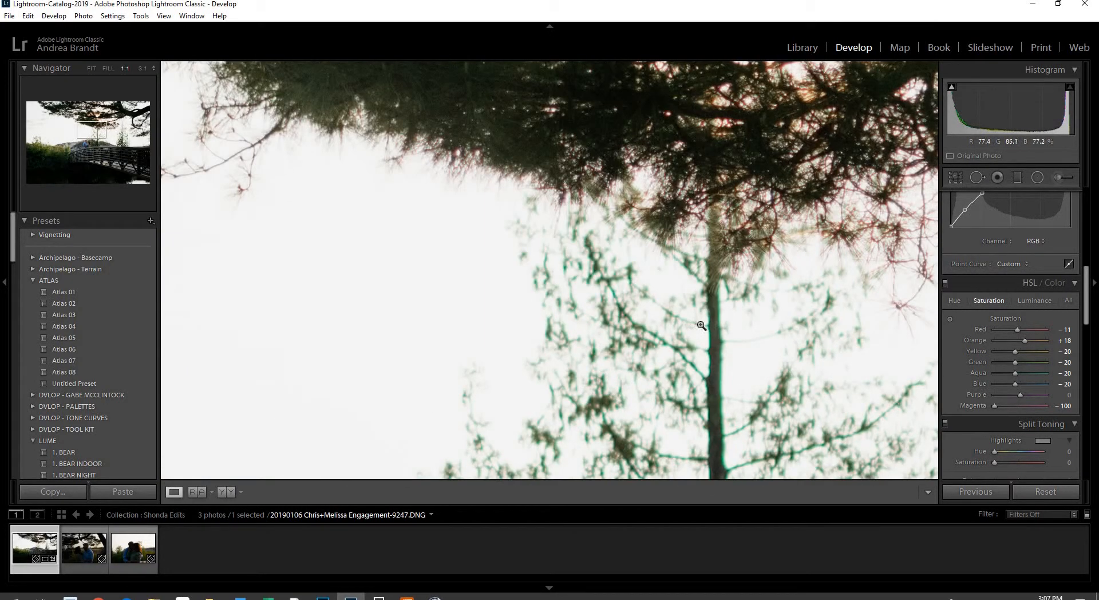
pyautogui.click(701, 325)
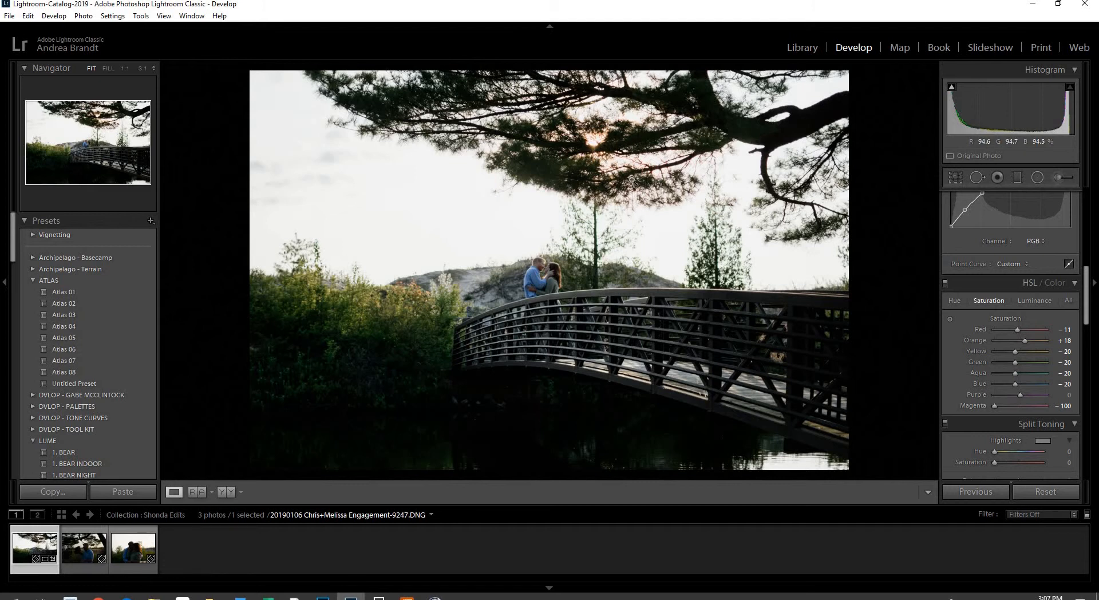
pyautogui.click(946, 283)
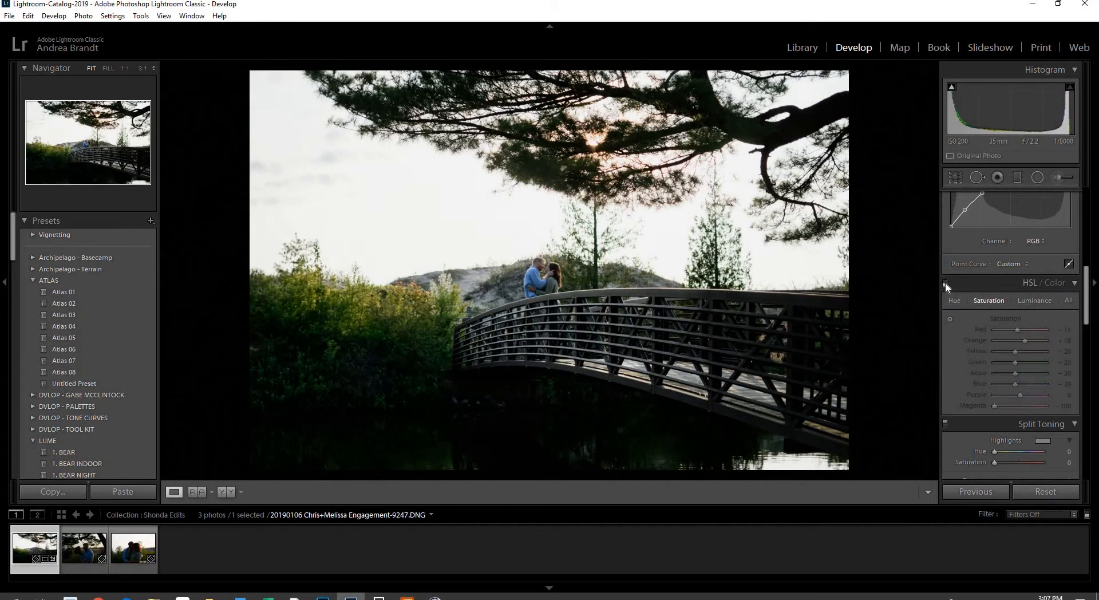
# Re-enable HSL and warm the white balance, testing Temp as high as 13250
pyautogui.click(946, 282)
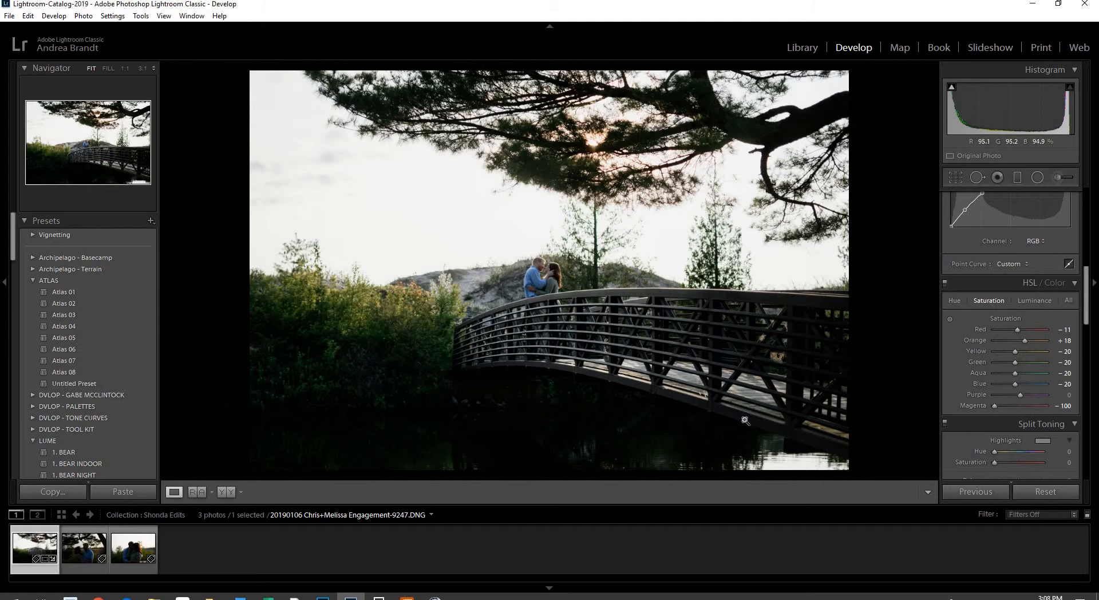
pyautogui.scroll(5, 1050, 279)
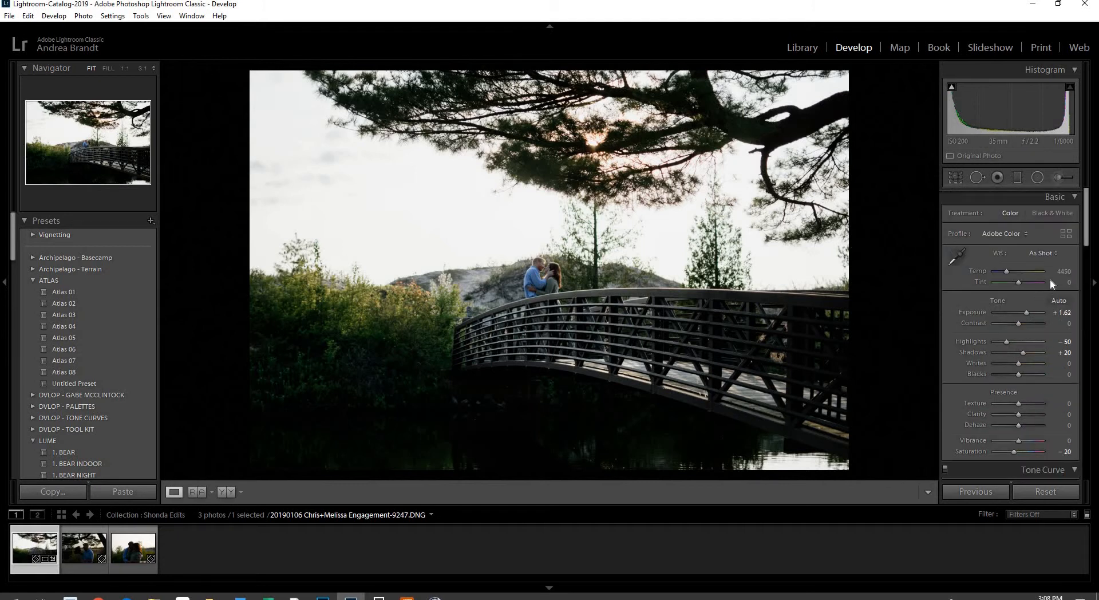
pyautogui.moveTo(1059, 277); pyautogui.dragTo(1079, 277)
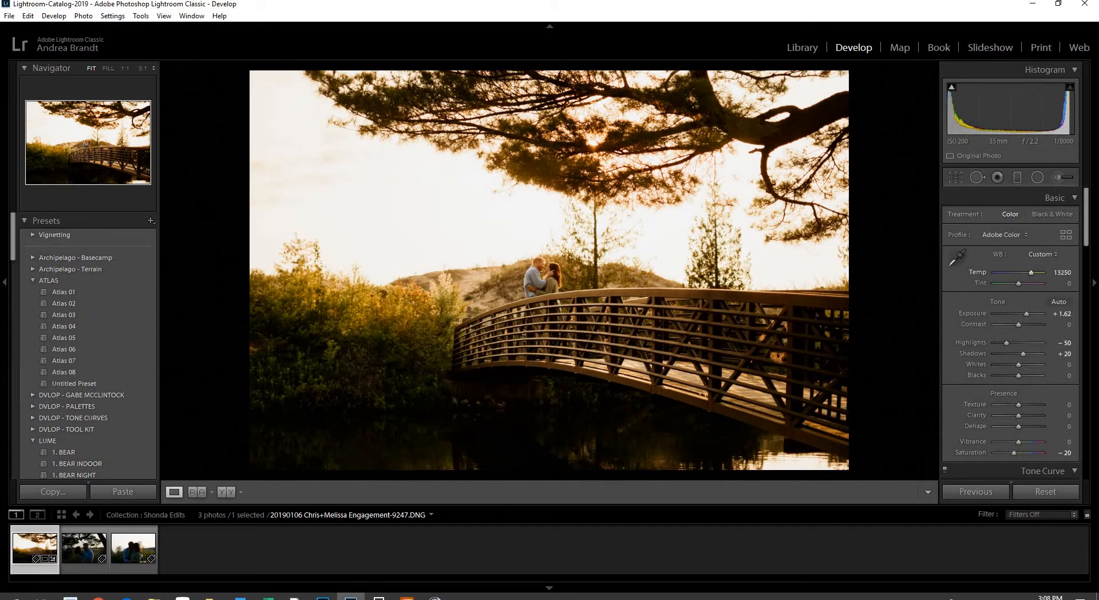
pyautogui.moveTo(1079, 276); pyautogui.dragTo(1058, 272)
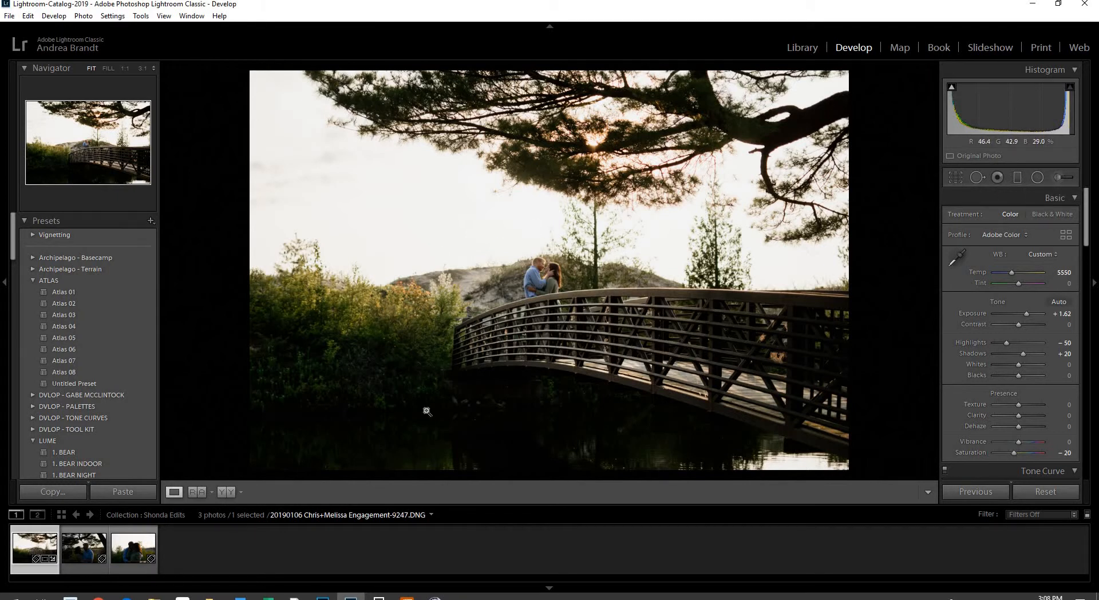
# Draw a test radial filter over the left bushes at Exposure 4.00, adjust its feather, then delete it
pyautogui.click(1038, 179)
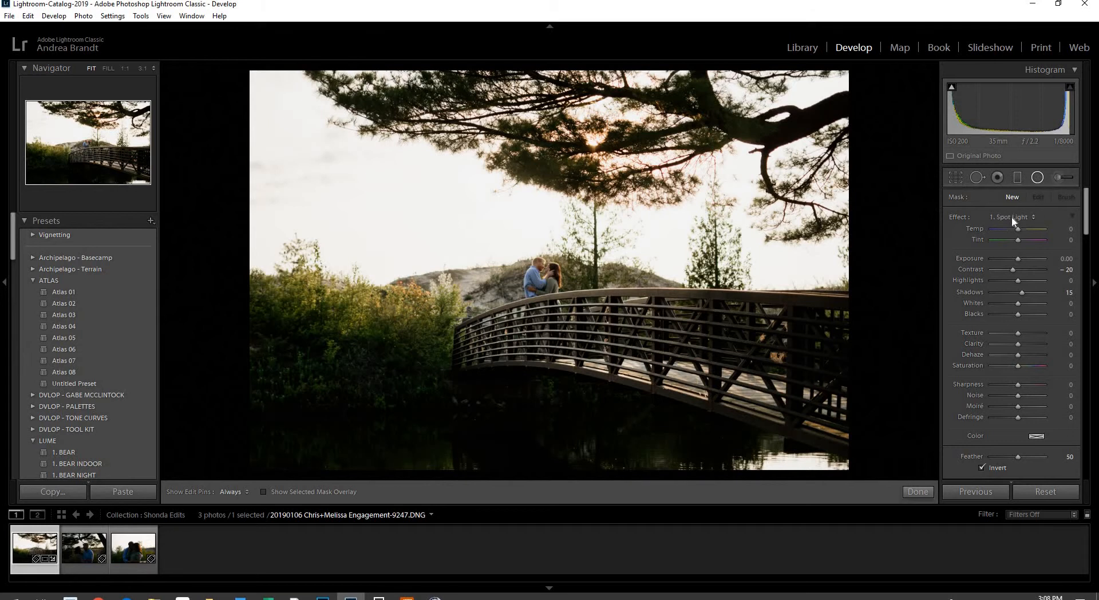
pyautogui.click(1057, 271)
pyautogui.moveTo(392, 358); pyautogui.dragTo(459, 425)
pyautogui.moveTo(1017, 259); pyautogui.dragTo(1046, 258)
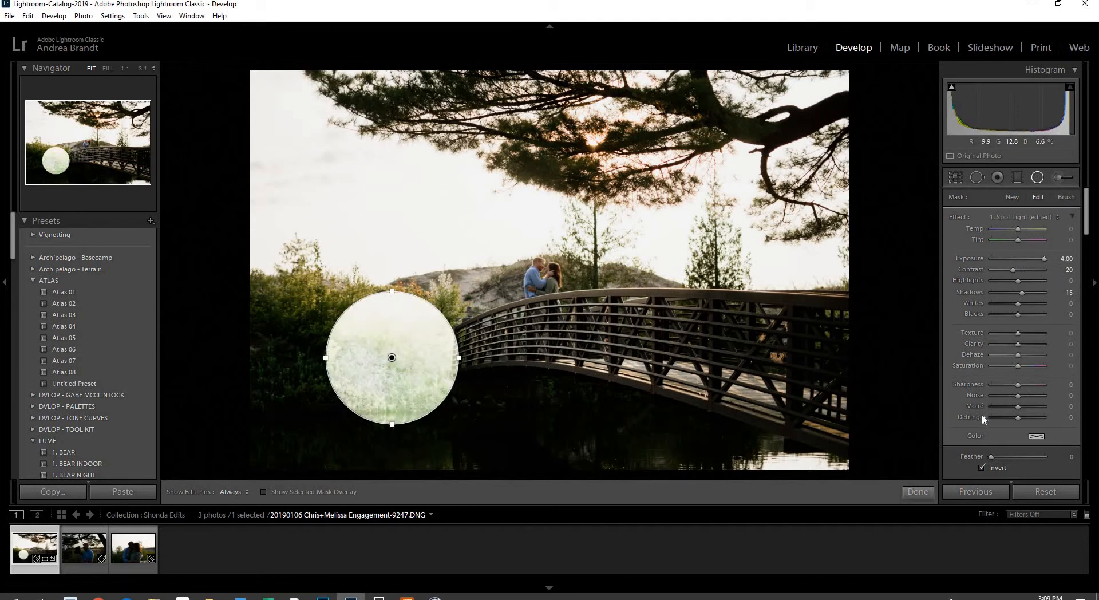
pyautogui.moveTo(1000, 462); pyautogui.dragTo(1067, 460)
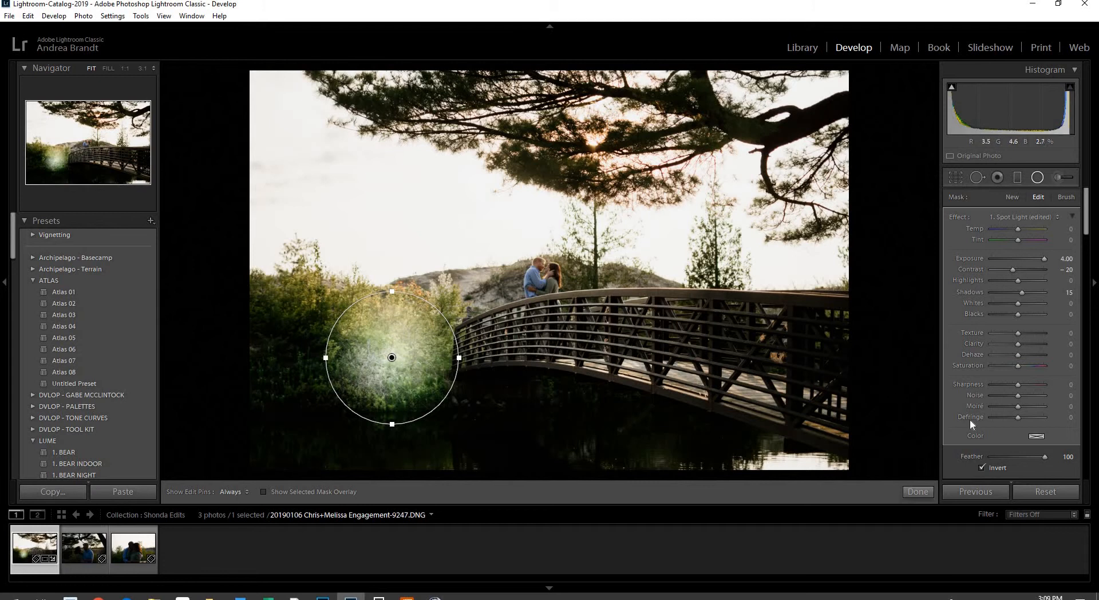
pyautogui.moveTo(1025, 455); pyautogui.dragTo(1019, 457)
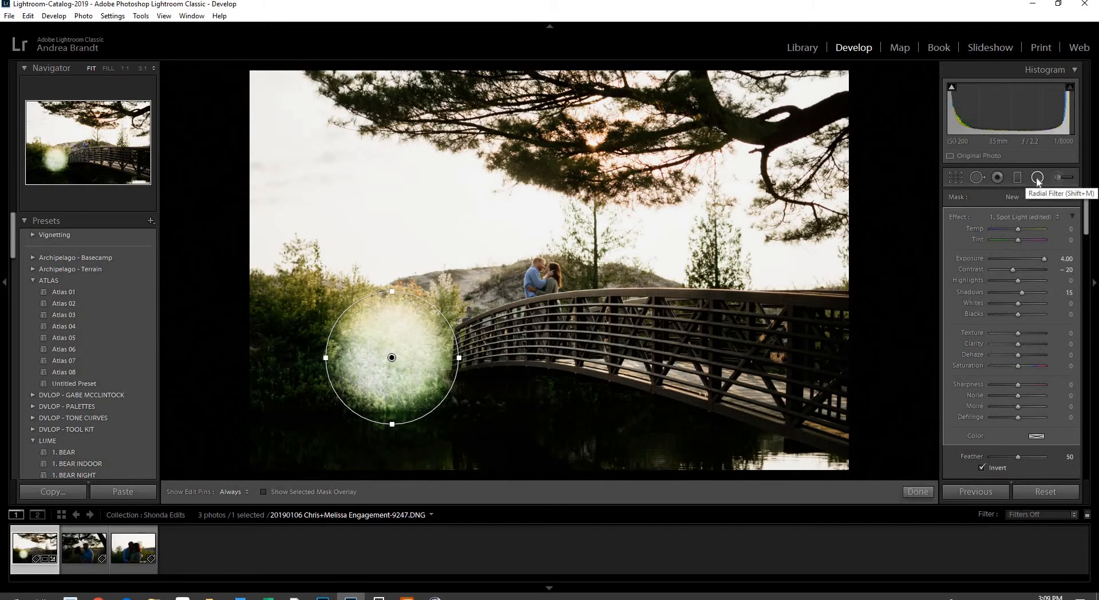
pyautogui.press('Delete')
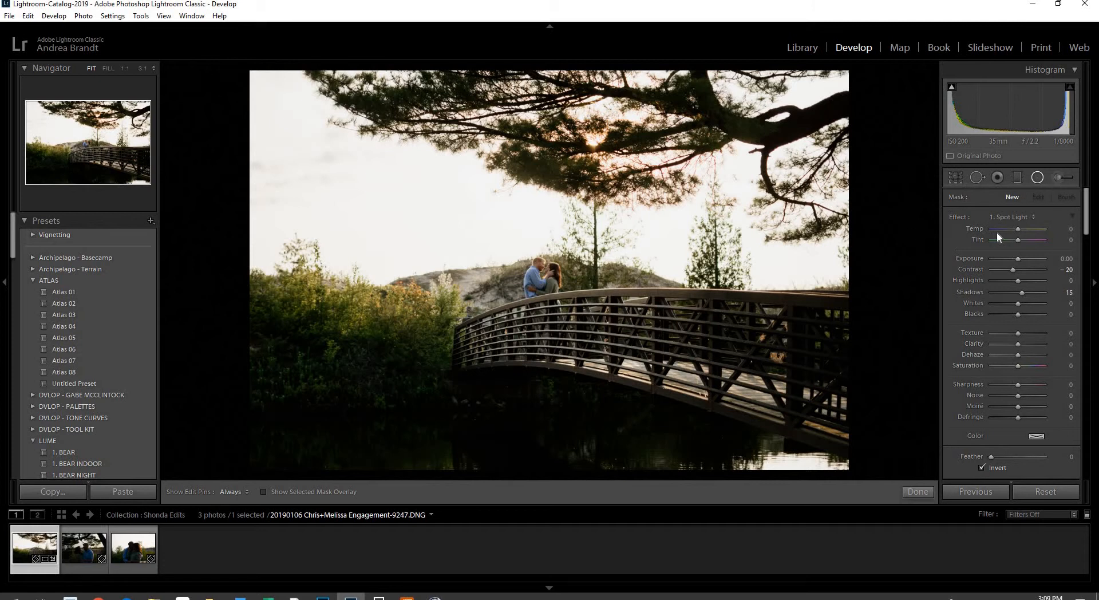
# Draw an inverted radial filter with Feather 50 centred on the couple on the bridge
pyautogui.click(1018, 456)
pyautogui.moveTo(538, 331); pyautogui.dragTo(604, 403)
pyautogui.click(981, 468)
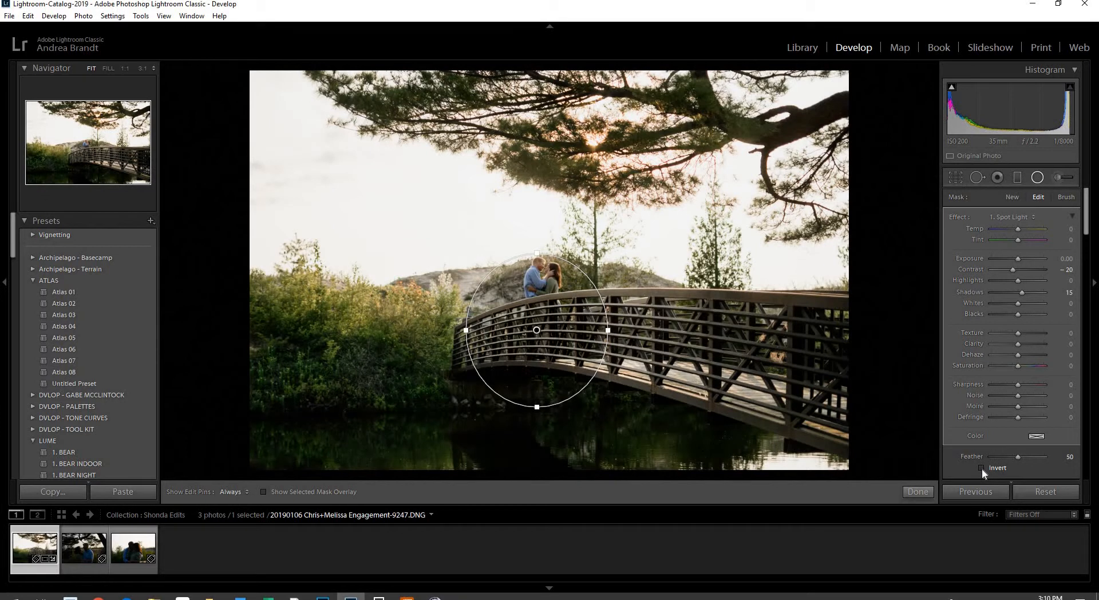
pyautogui.click(981, 468)
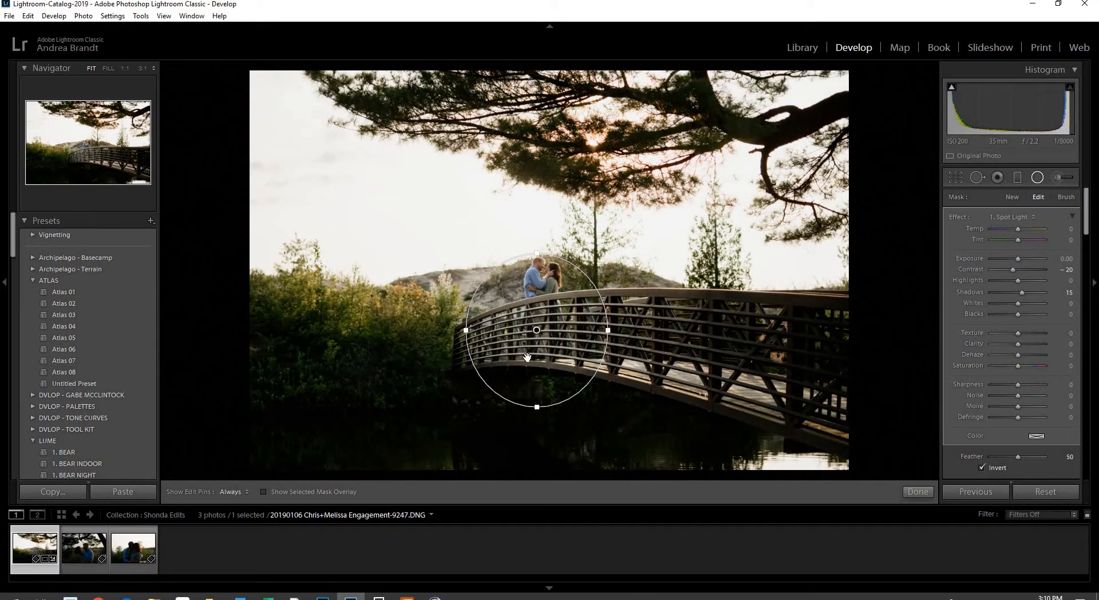
pyautogui.moveTo(537, 330); pyautogui.dragTo(592, 298)
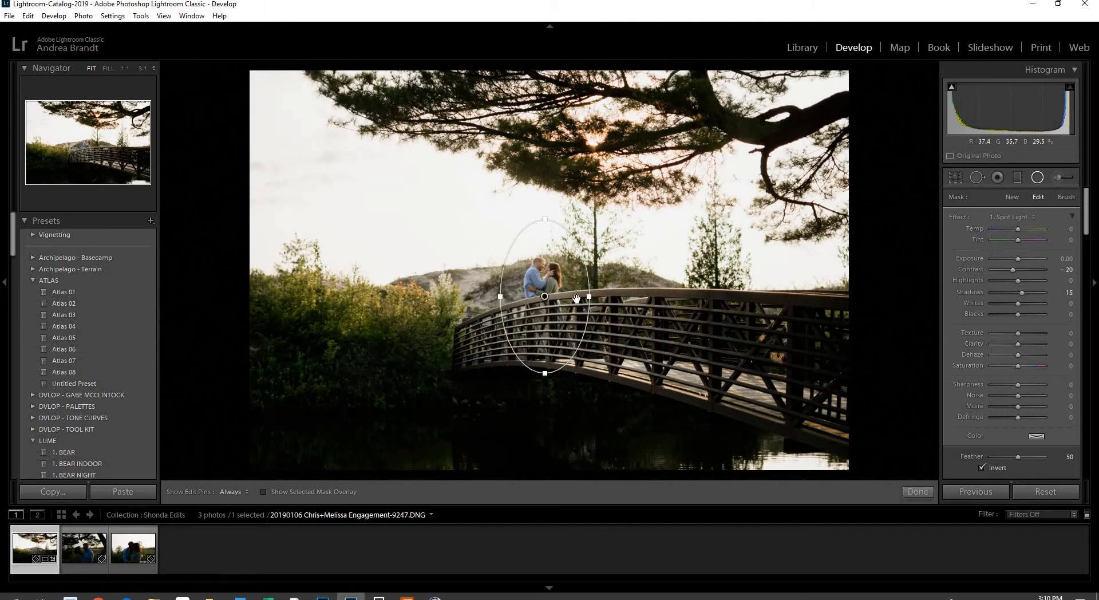
pyautogui.click(1039, 179)
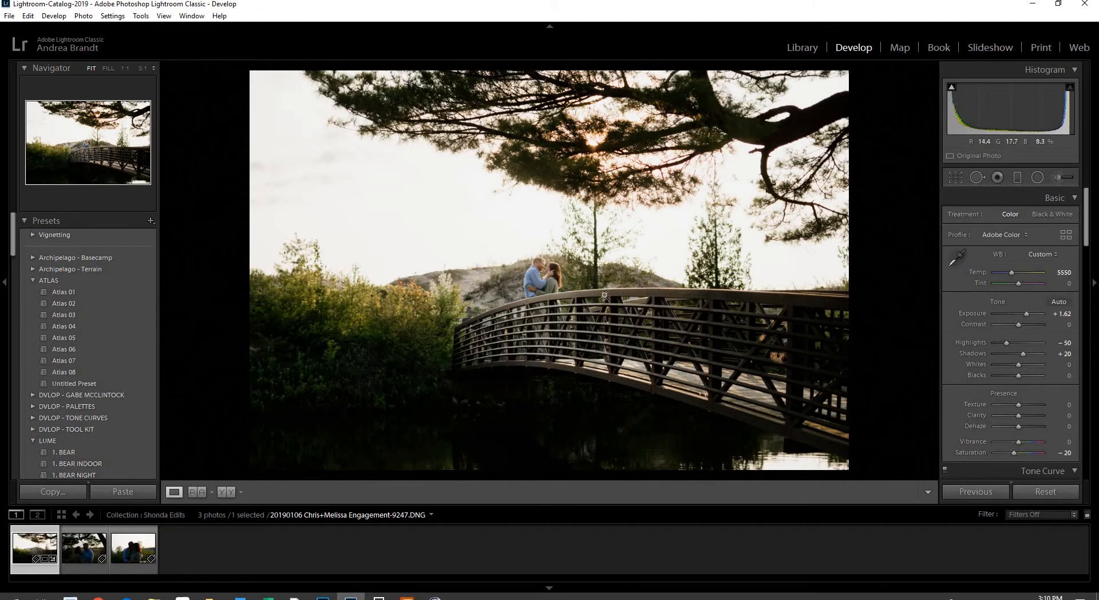
# Select the couple's spotlight and stretch it into a wider, taller ellipse
pyautogui.click(1037, 178)
pyautogui.click(545, 296)
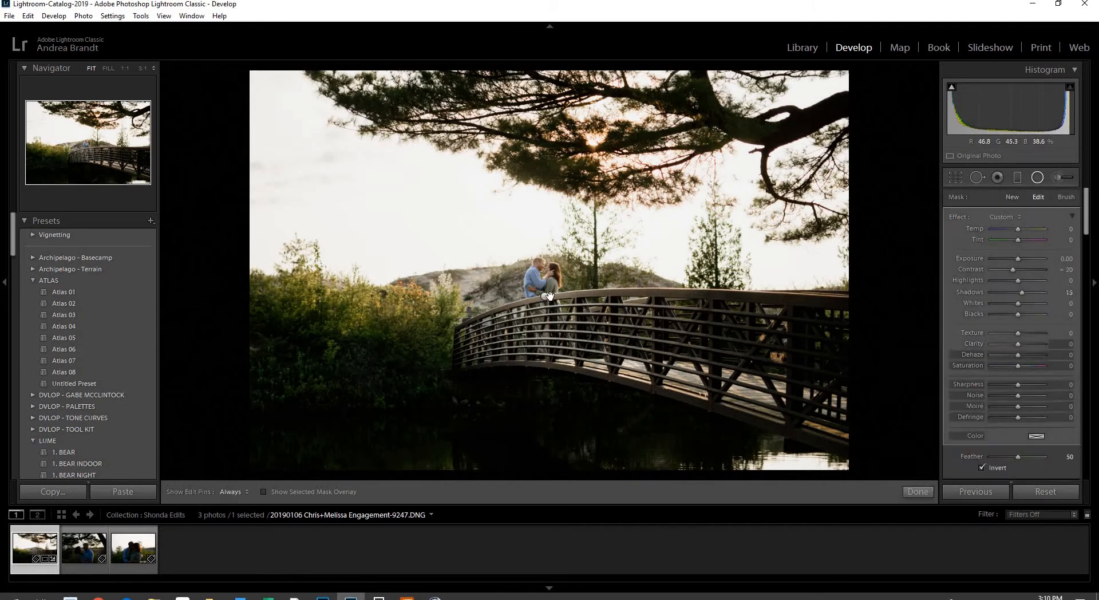
pyautogui.moveTo(594, 299); pyautogui.dragTo(824, 296)
pyautogui.moveTo(551, 373); pyautogui.dragTo(559, 484)
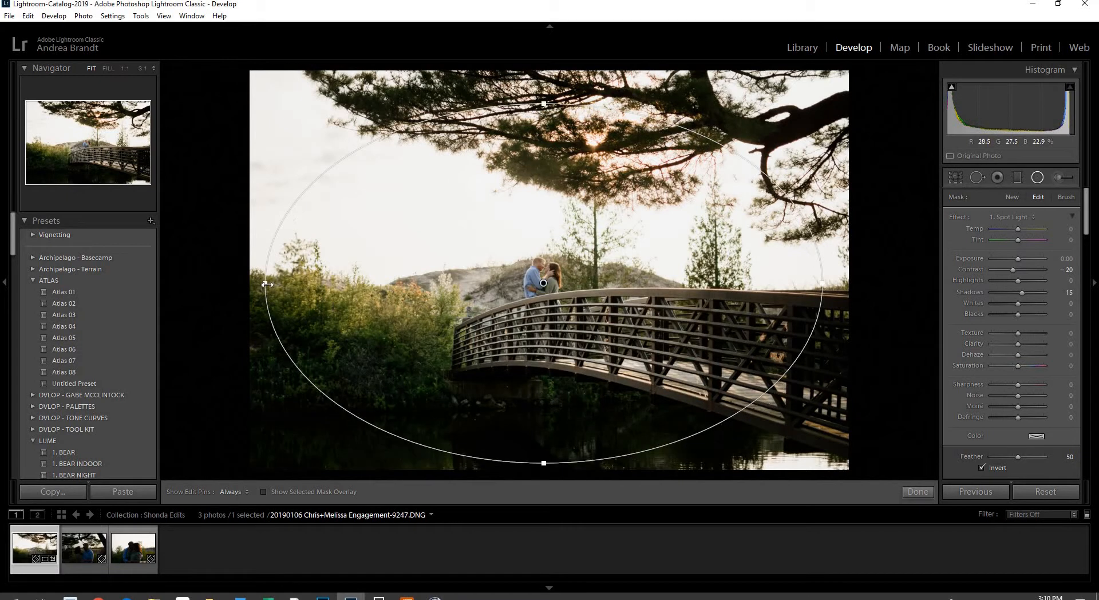
pyautogui.moveTo(267, 284); pyautogui.dragTo(324, 280)
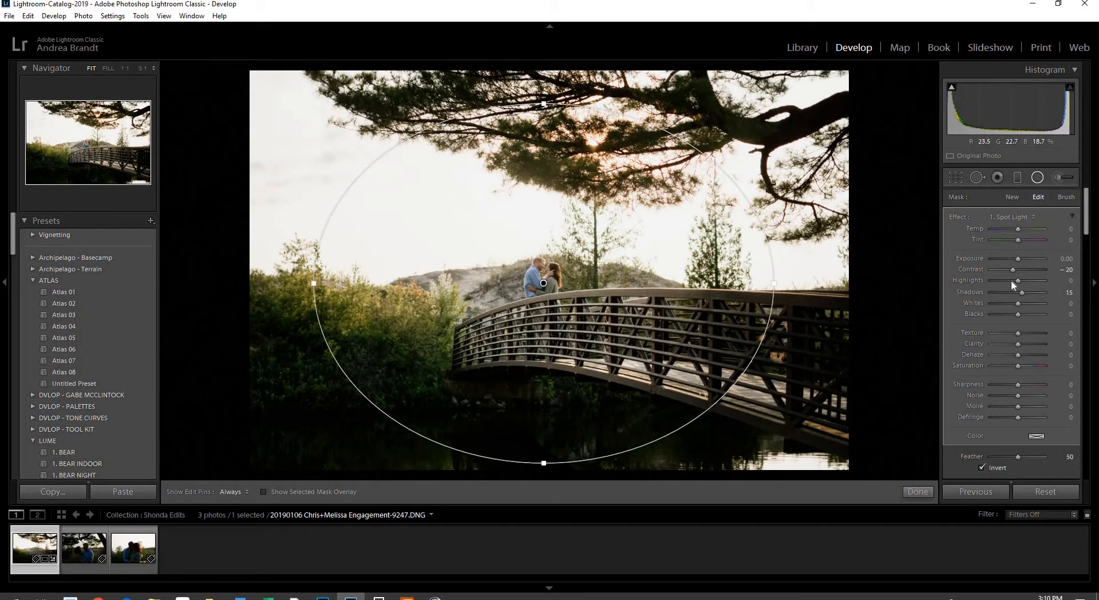
pyautogui.click(1036, 179)
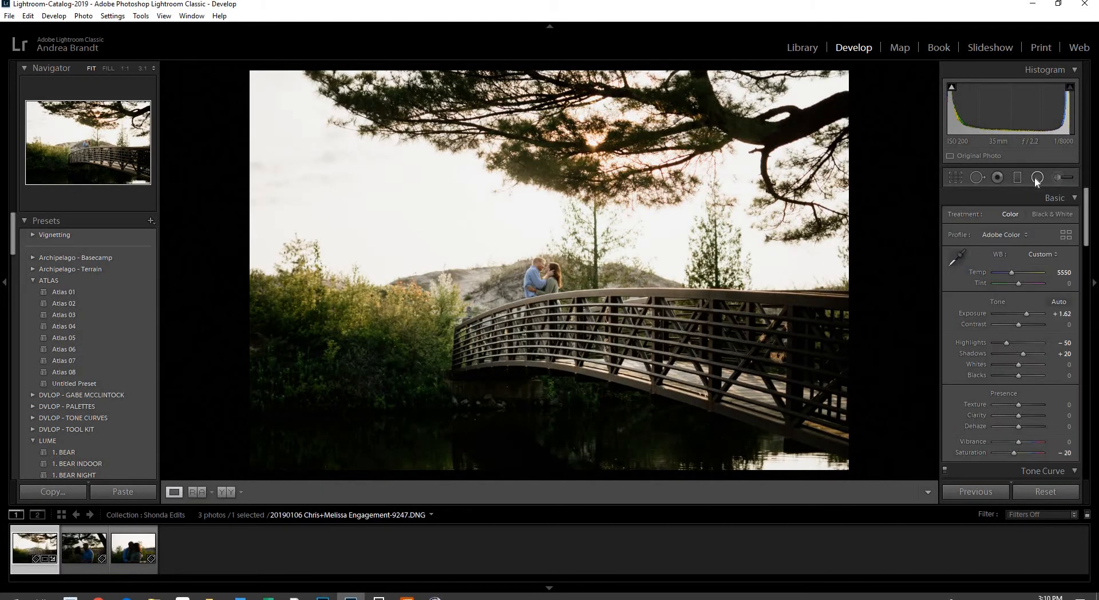
# Refine the oval's width and height, shift it right, and set Feather to 72
pyautogui.click(1037, 179)
pyautogui.click(543, 283)
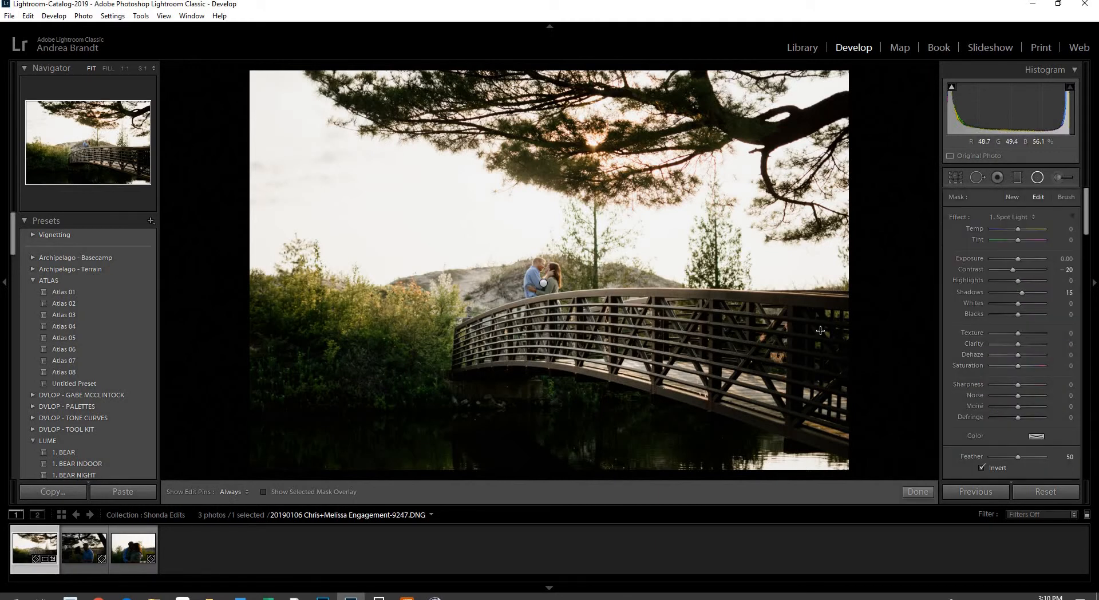
pyautogui.moveTo(776, 282); pyautogui.dragTo(744, 282)
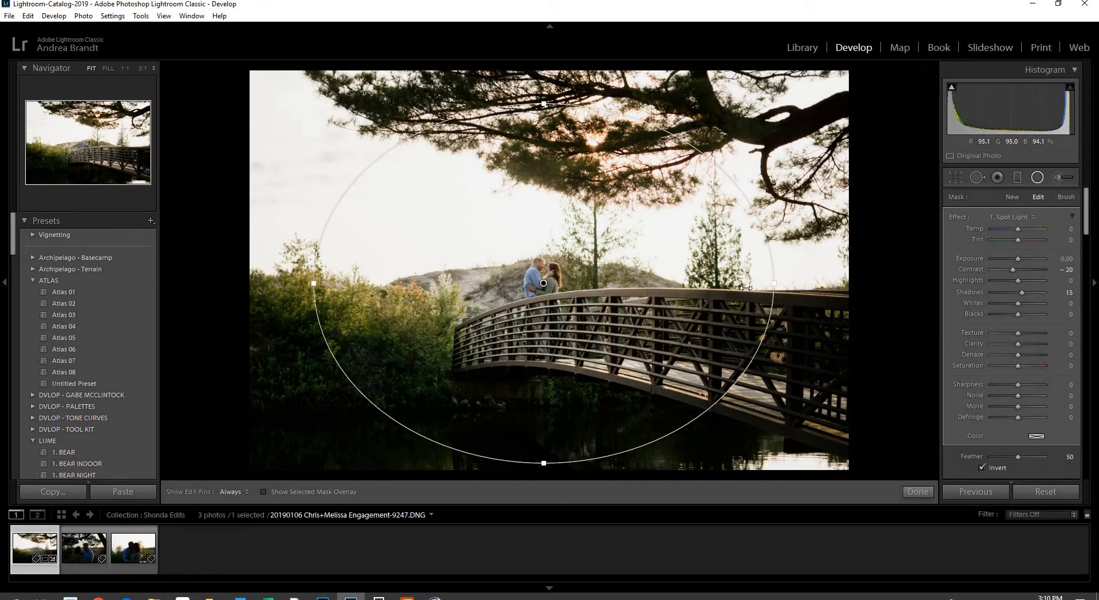
pyautogui.click(1029, 456)
pyautogui.moveTo(547, 435); pyautogui.dragTo(547, 405)
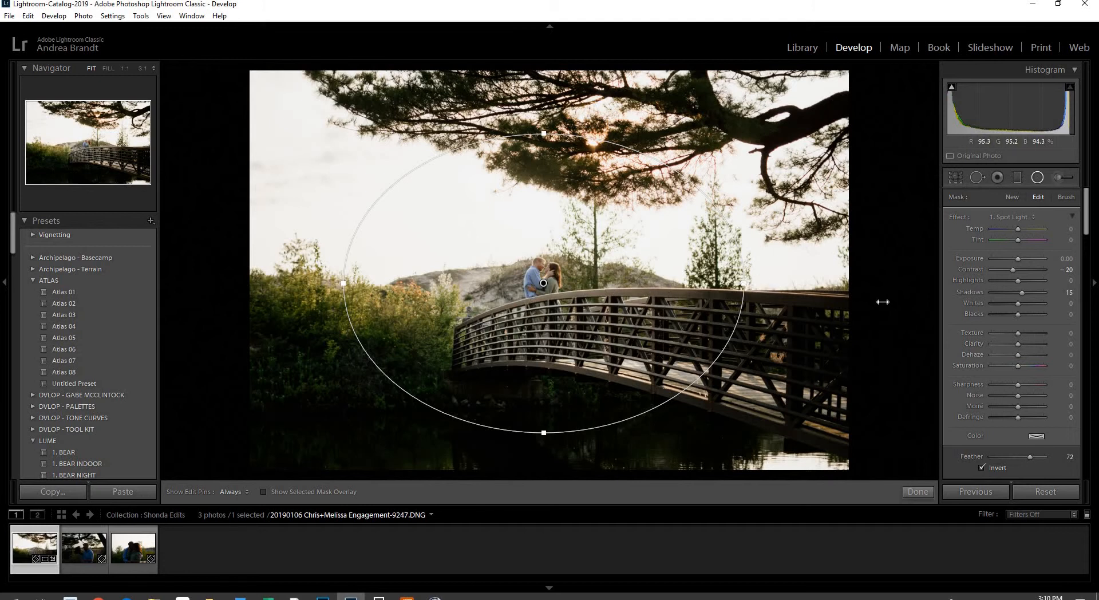
pyautogui.moveTo(883, 301); pyautogui.dragTo(937, 310)
pyautogui.moveTo(851, 324); pyautogui.dragTo(858, 339)
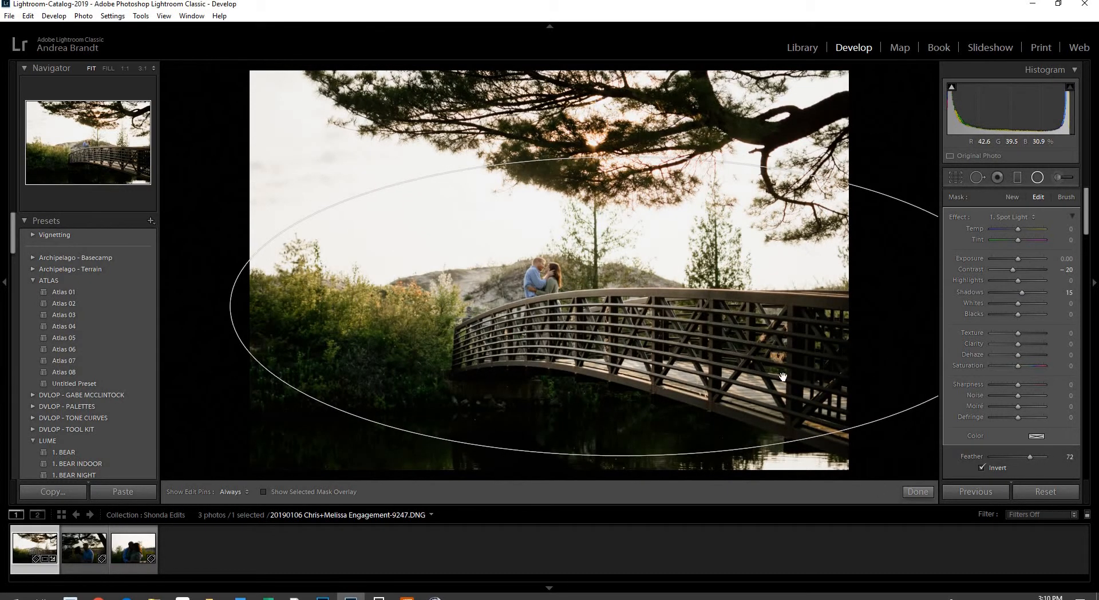
pyautogui.click(1038, 178)
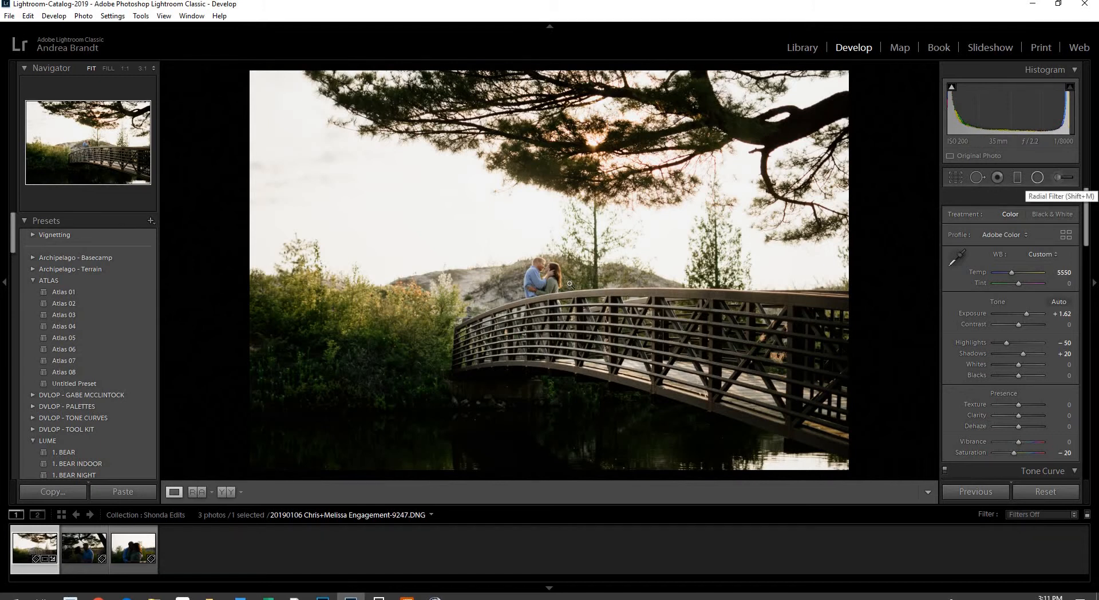
# Check the couple up close, raise Contrast slightly, and discard a trial spotlight
pyautogui.click(543, 267)
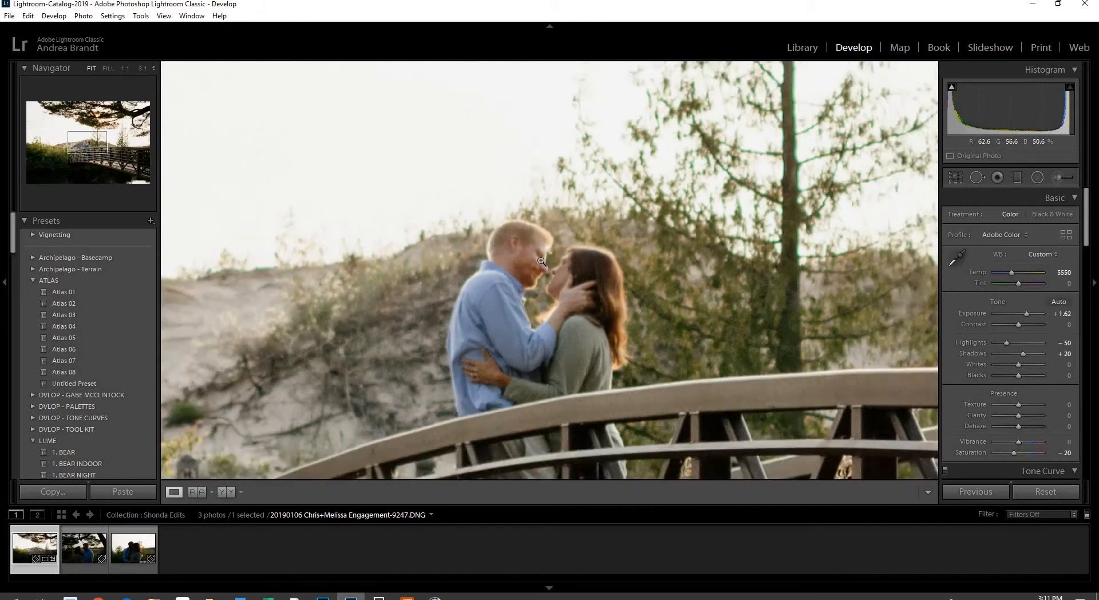
pyautogui.click(543, 267)
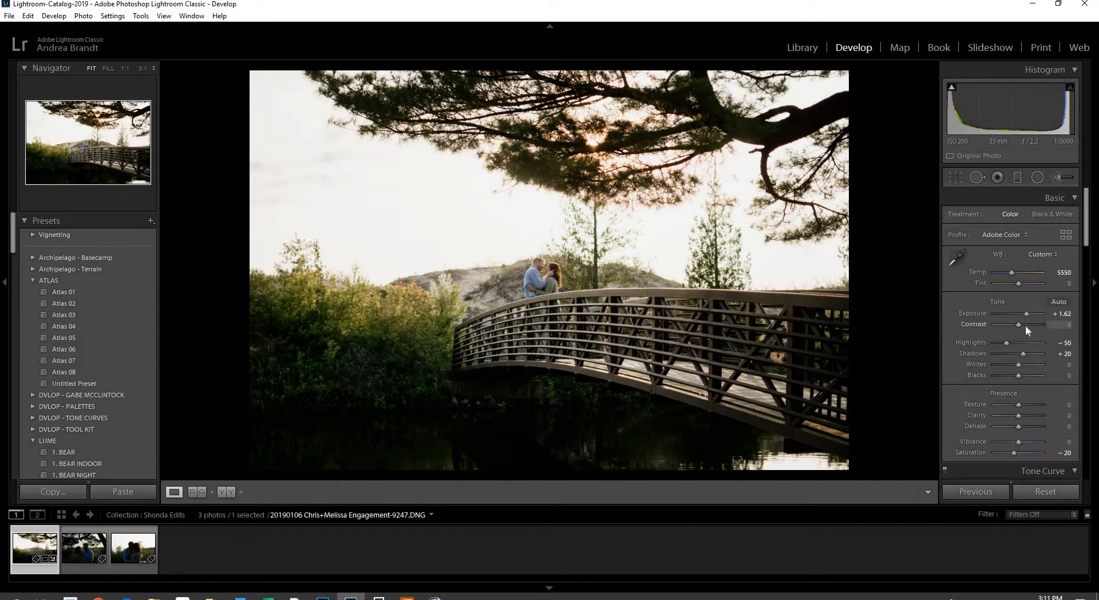
pyautogui.moveTo(1025, 326); pyautogui.dragTo(1029, 326)
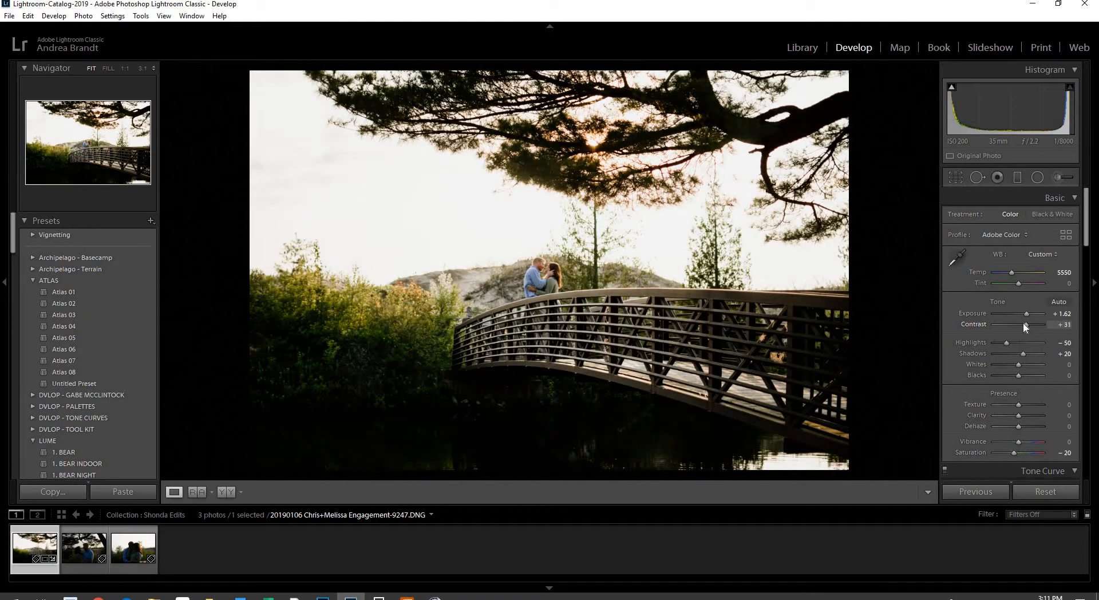
pyautogui.click(1038, 178)
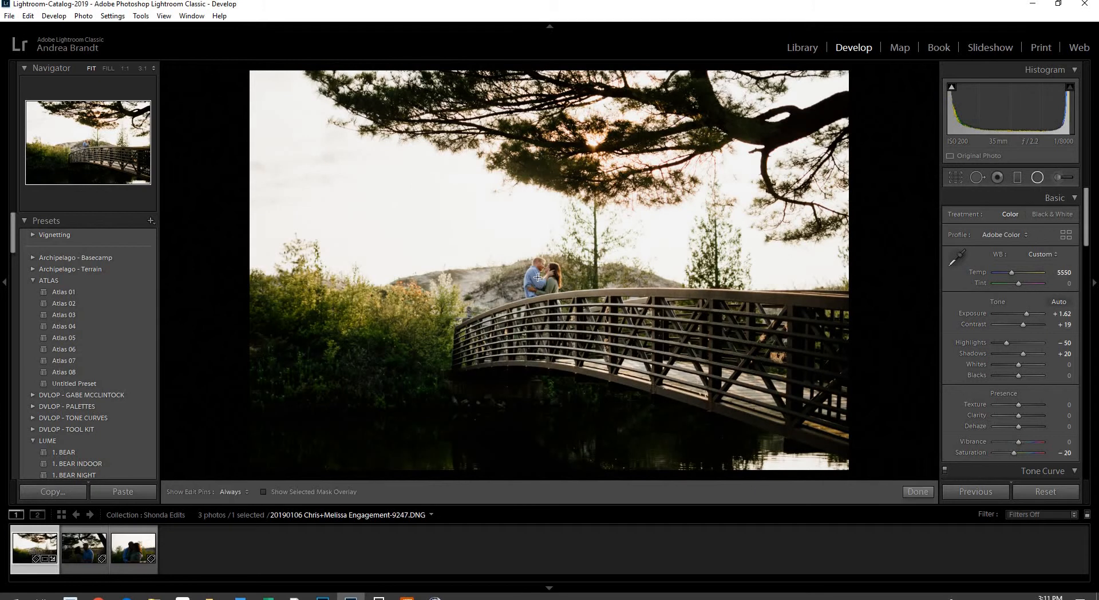
pyautogui.moveTo(537, 280)
pyautogui.mouseDown()
pyautogui.moveTo(564, 313)
pyautogui.moveTo(556, 292)
pyautogui.mouseUp()
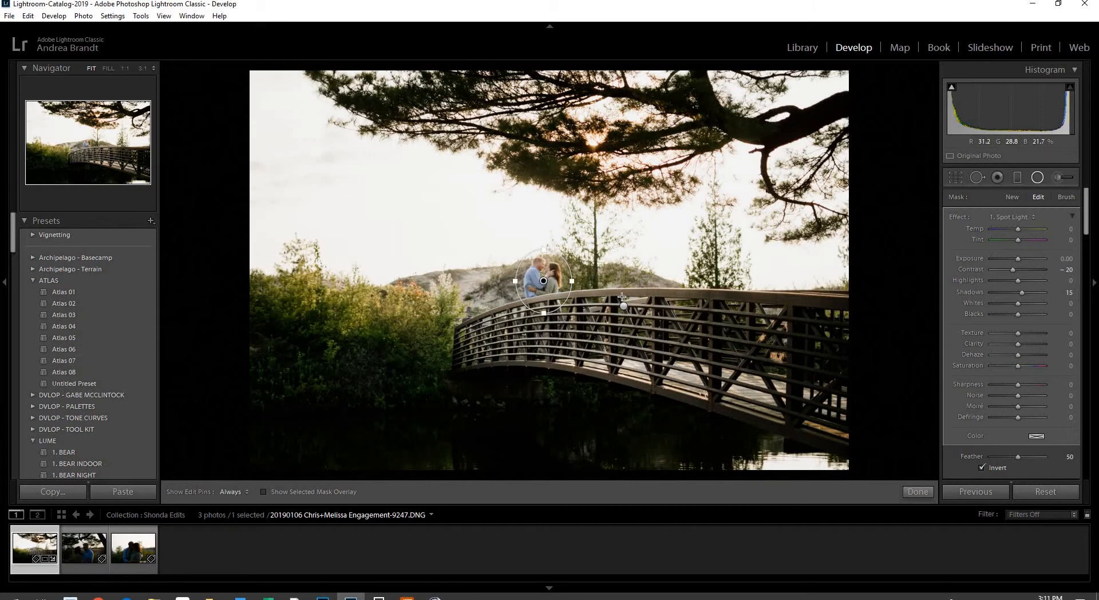
pyautogui.press('Delete')
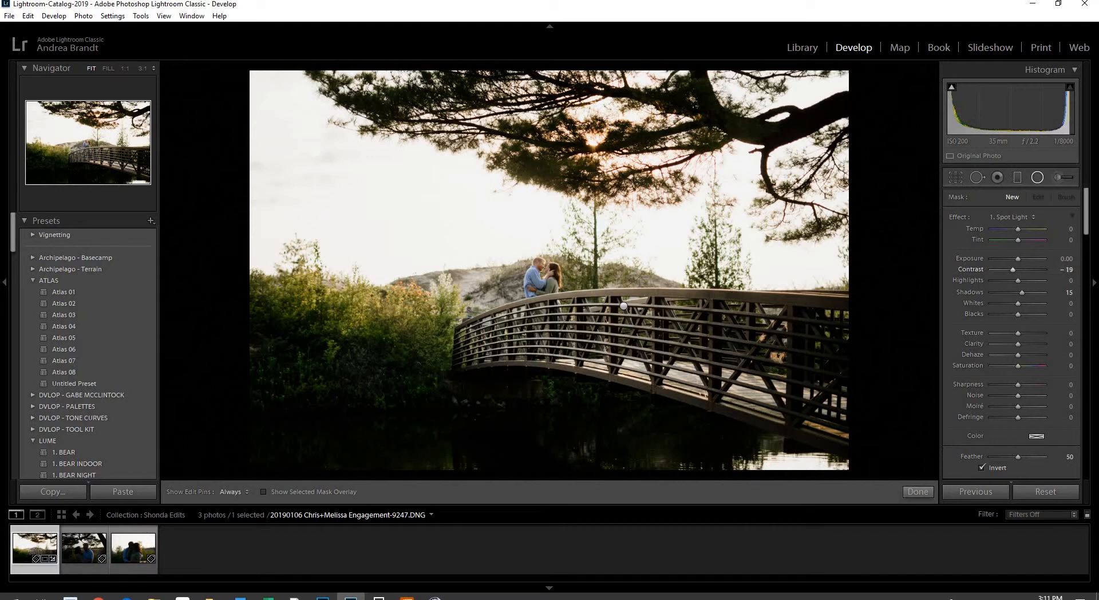
pyautogui.click(1037, 177)
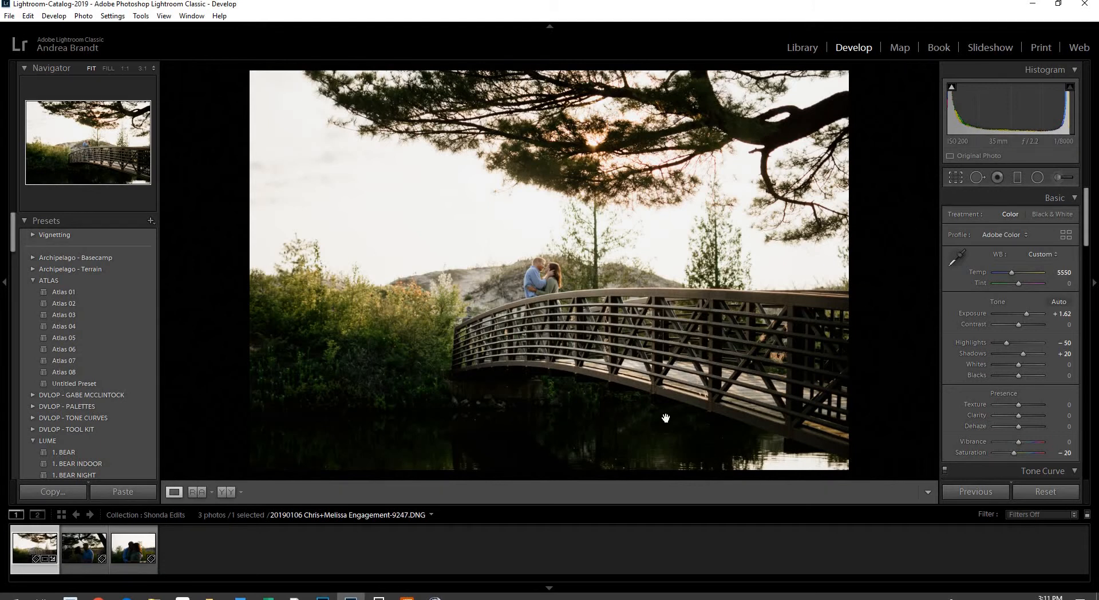
# Raise the crop's bottom edge, apply it, and move on to the second portrait (…-9277.DNG)
pyautogui.press('r')
pyautogui.moveTo(545, 462); pyautogui.dragTo(567, 443)
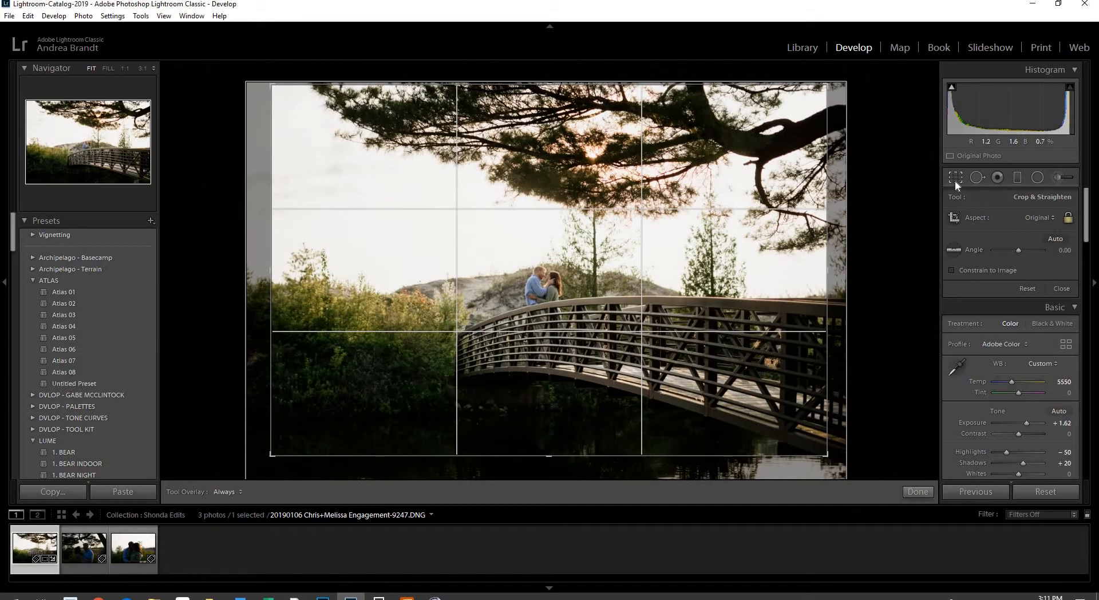
pyautogui.click(955, 181)
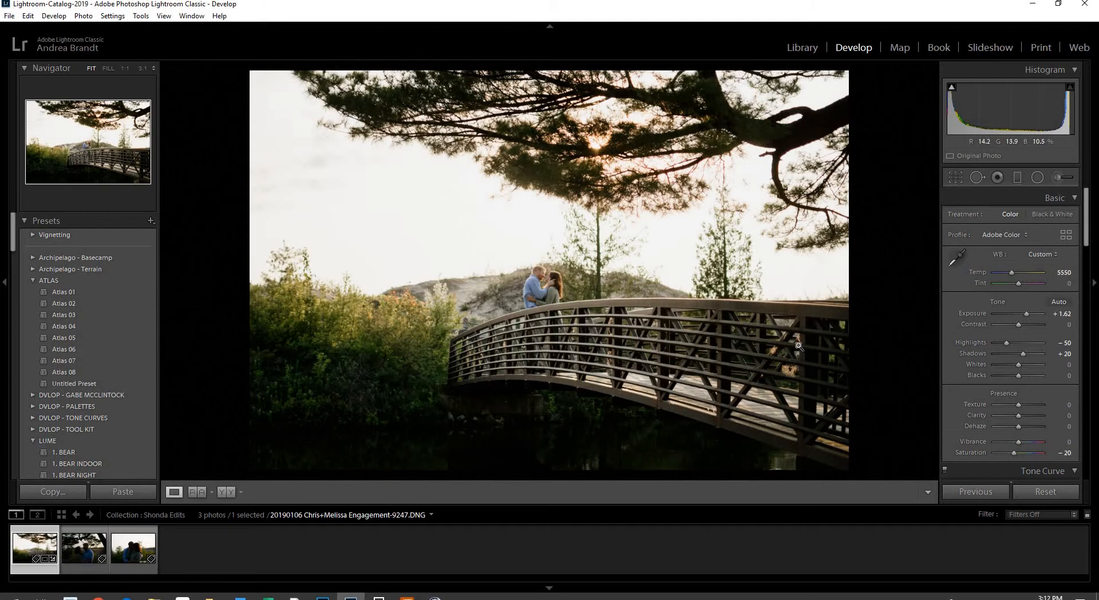
pyautogui.press('Right')
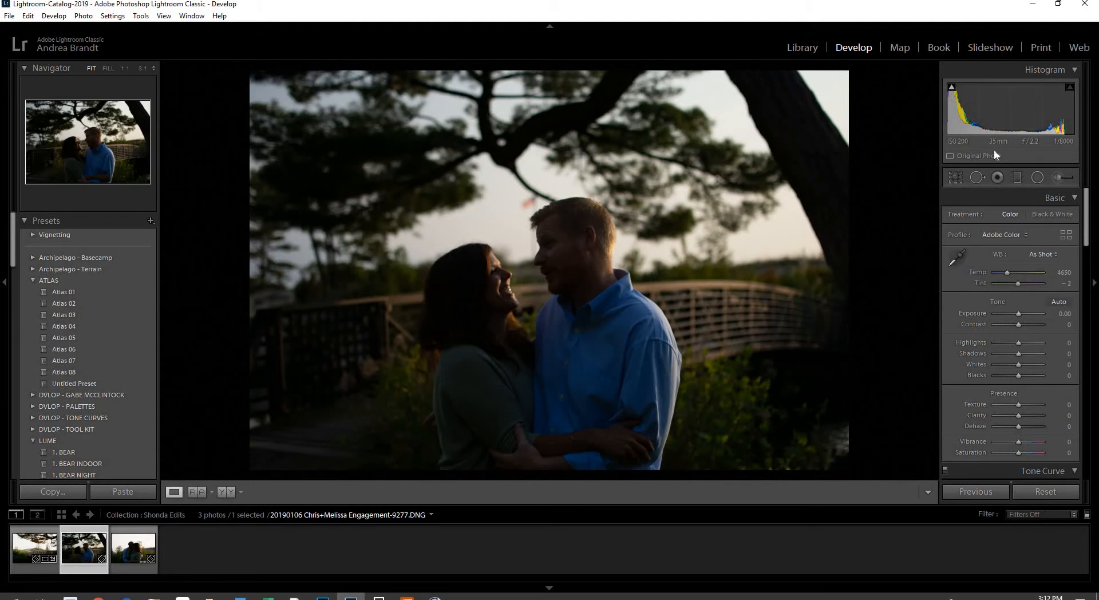
# Apply the Atlas 01 preset, raise Exposure to +1.92 and warm Temp to 4950
pyautogui.moveTo(1010, 112); pyautogui.dragTo(1040, 113)
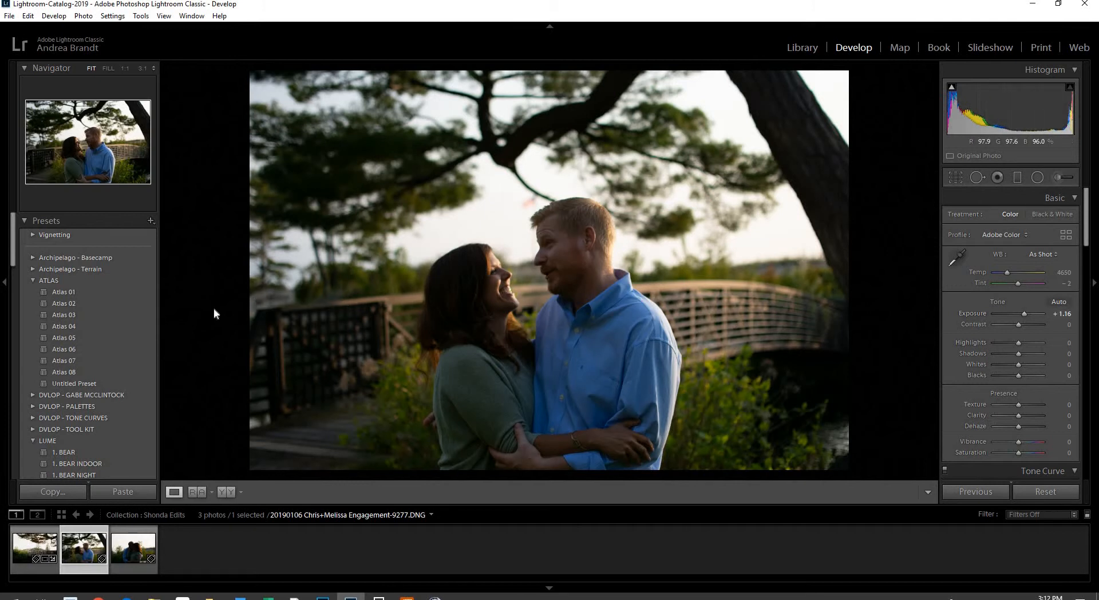
pyautogui.click(125, 293)
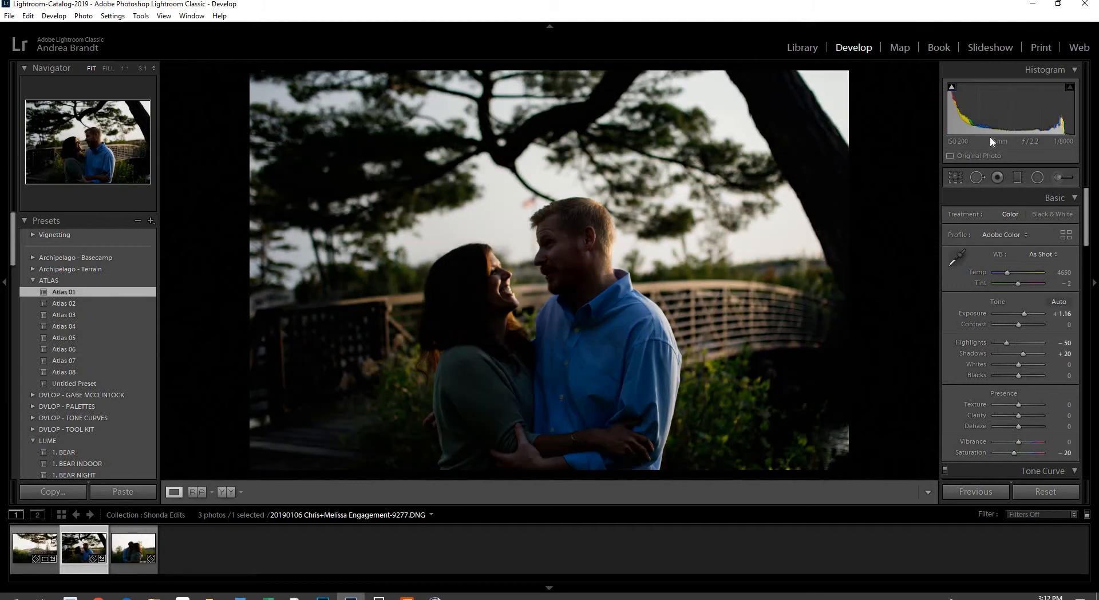
pyautogui.moveTo(1008, 112); pyautogui.dragTo(1027, 112)
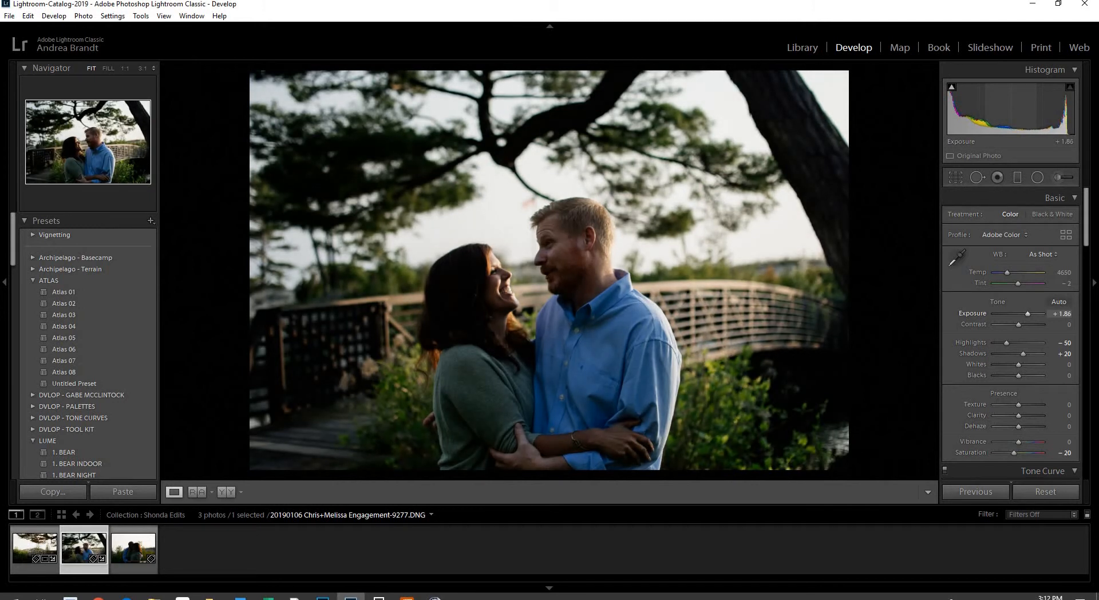
pyautogui.moveTo(1063, 272); pyautogui.dragTo(1068, 272)
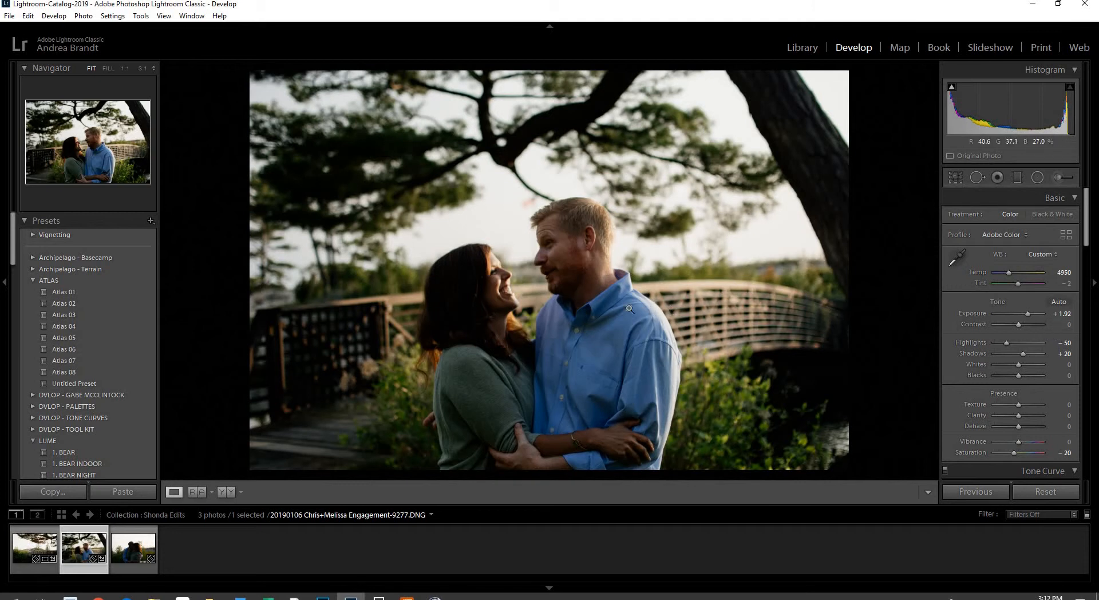
# Draw a large radial spotlight with Feather 50 around the couple
pyautogui.click(506, 283)
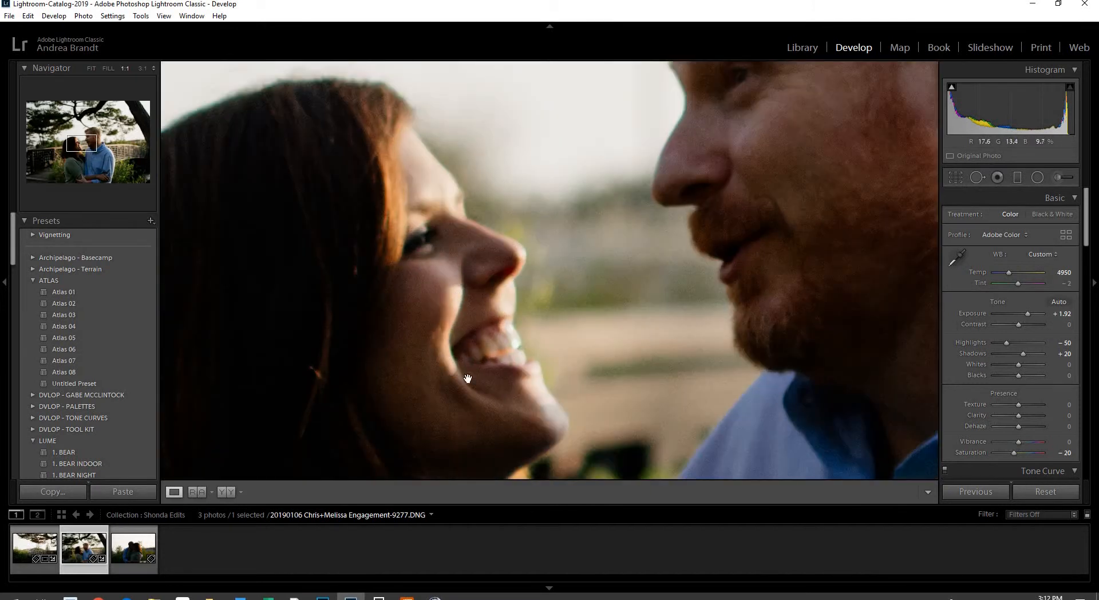
pyautogui.click(604, 171)
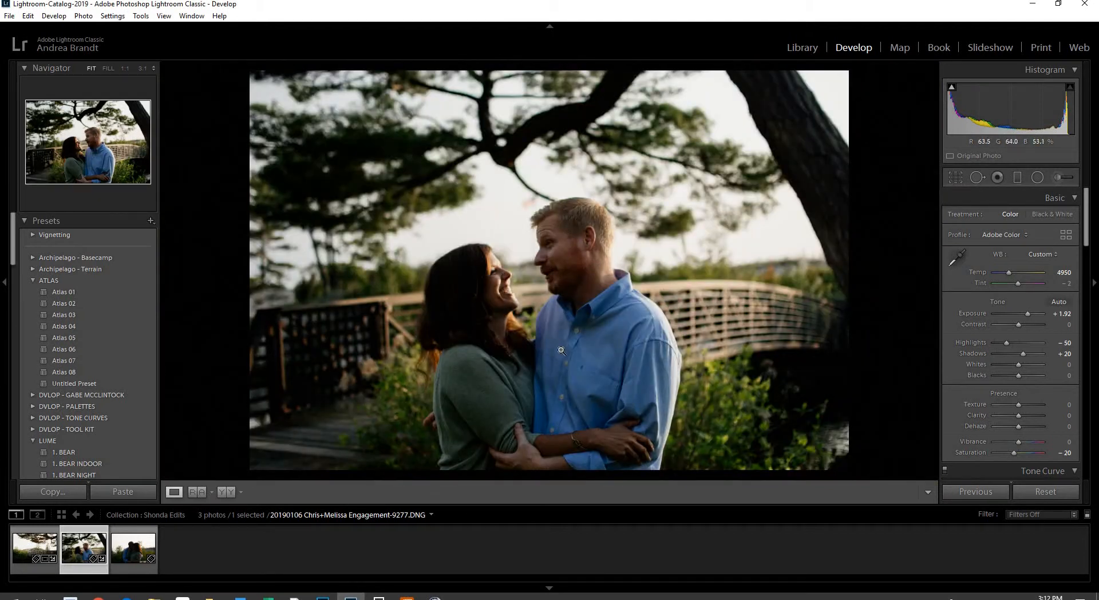
pyautogui.click(1038, 176)
pyautogui.moveTo(526, 298); pyautogui.dragTo(719, 492)
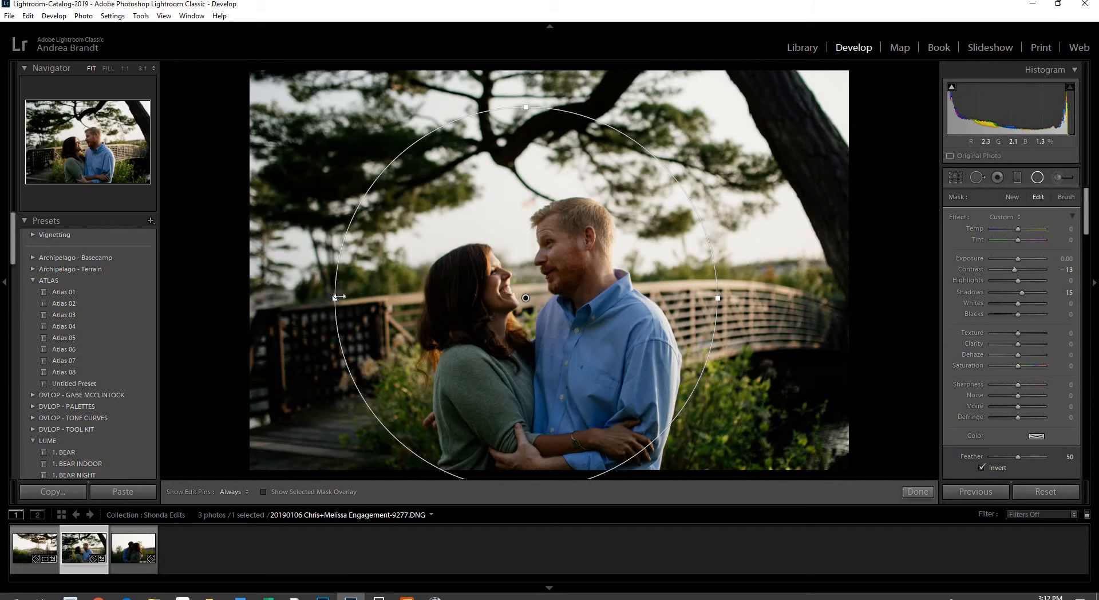
# Widen the couple spotlight and draw a second radial spotlight around the couple's faces
pyautogui.moveTo(276, 300); pyautogui.dragTo(279, 298)
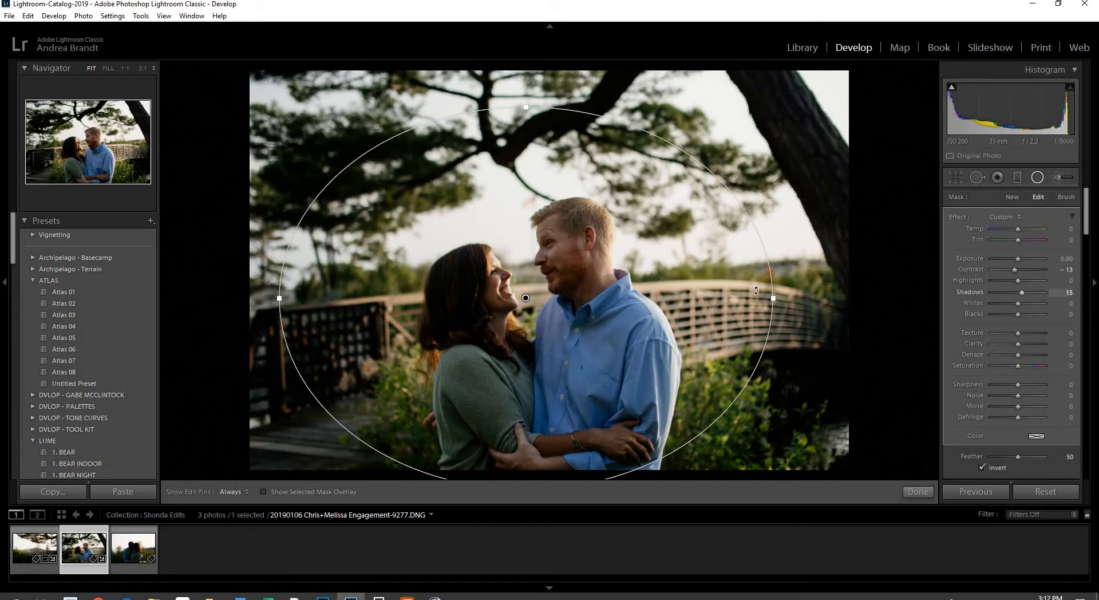
pyautogui.click(1037, 178)
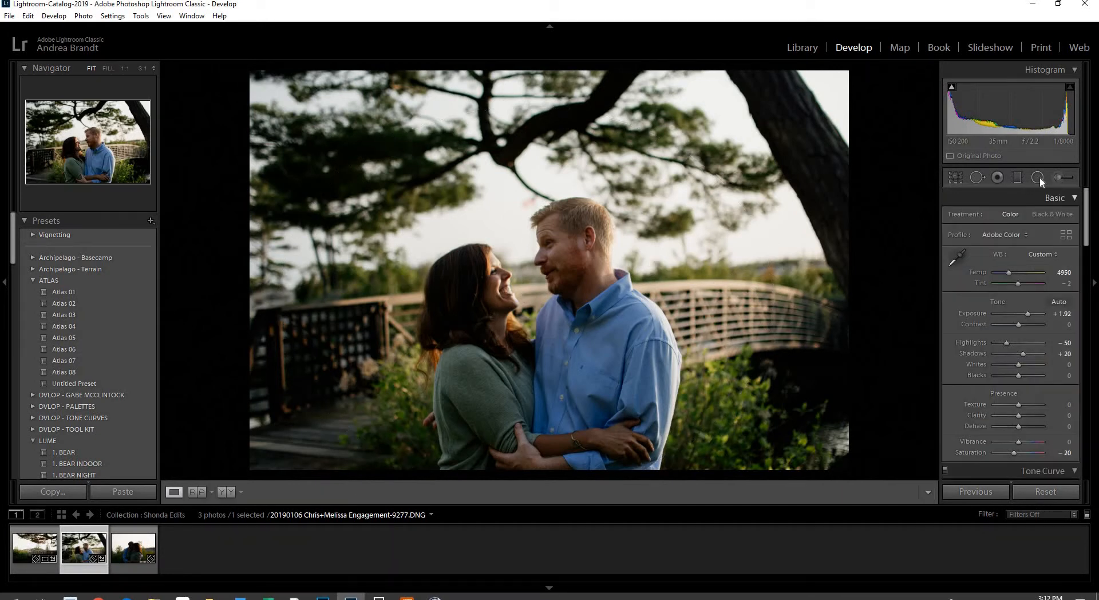
pyautogui.click(1038, 178)
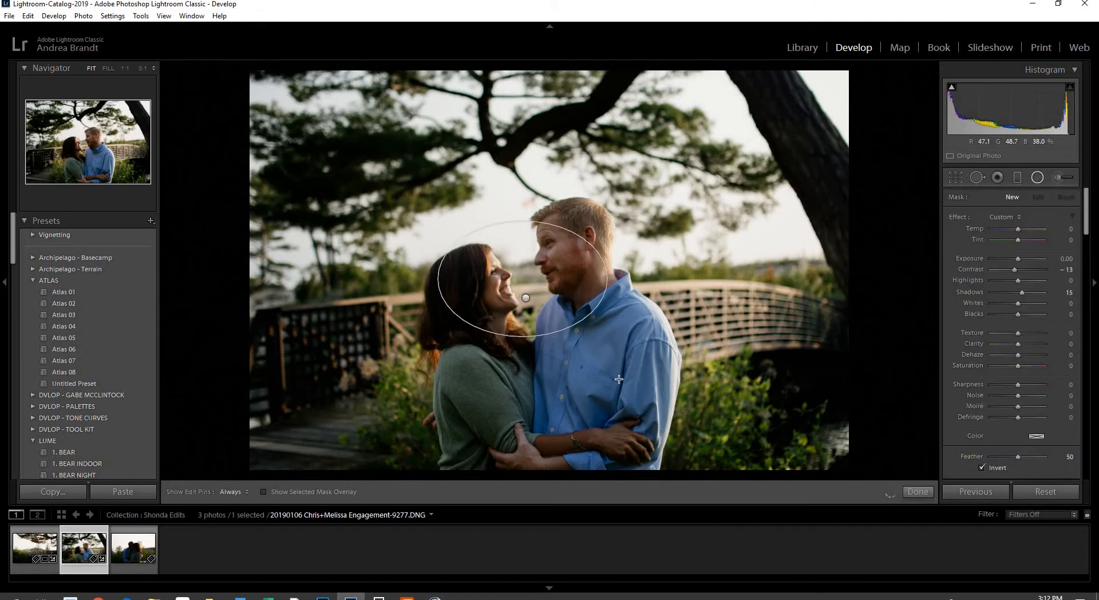
pyautogui.moveTo(619, 378); pyautogui.dragTo(636, 202)
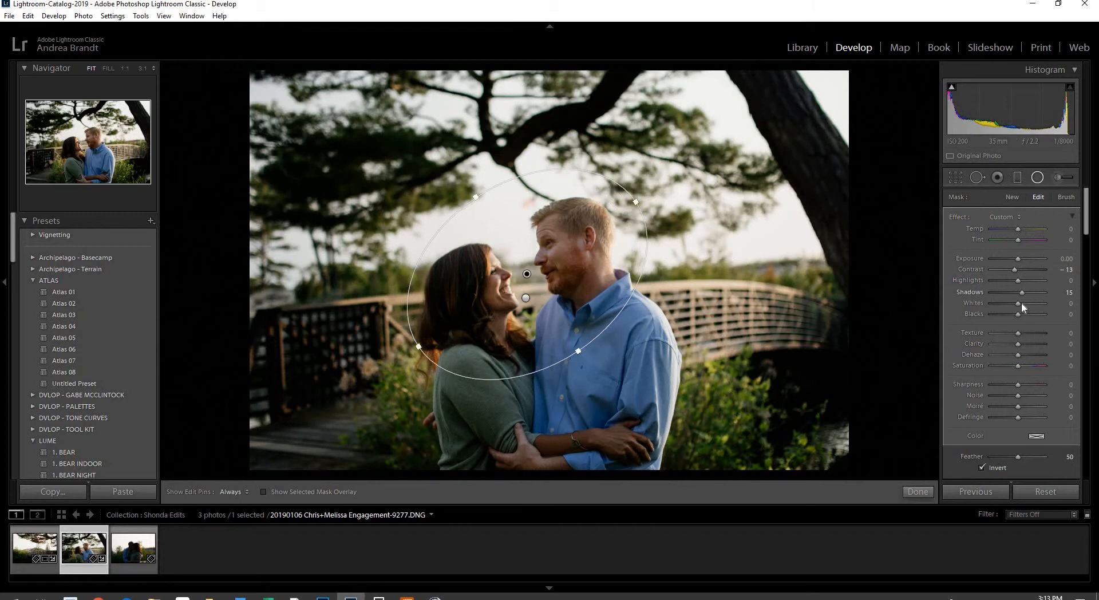
# Give the face spotlight Shadows 52, Highlights −22, Contrast 13 and Exposure +0.35
pyautogui.moveTo(1022, 305); pyautogui.dragTo(1026, 292)
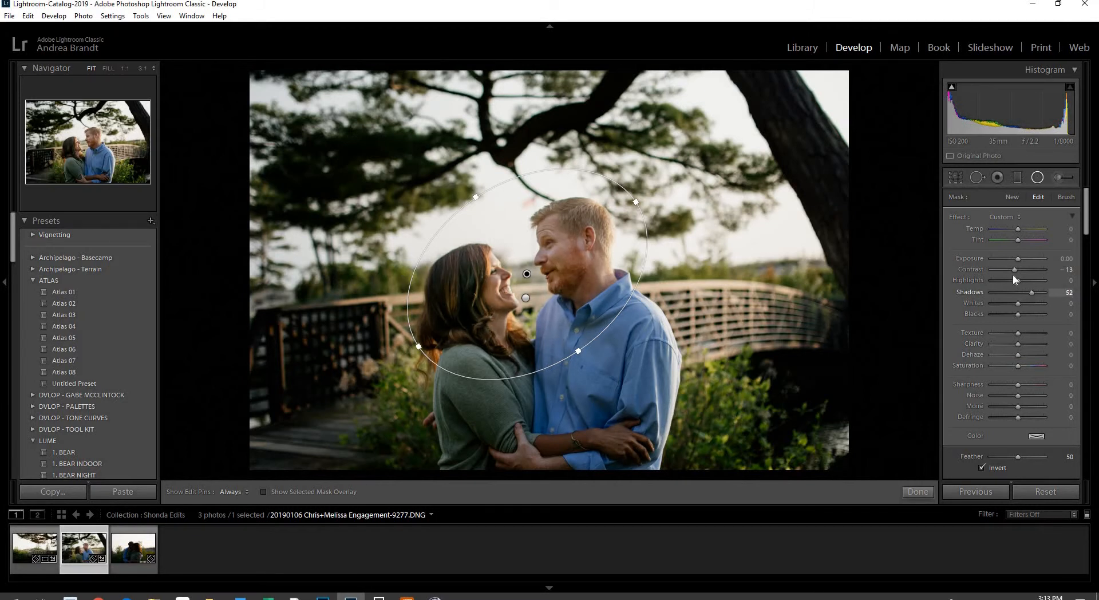
pyautogui.moveTo(1009, 280); pyautogui.dragTo(1011, 282)
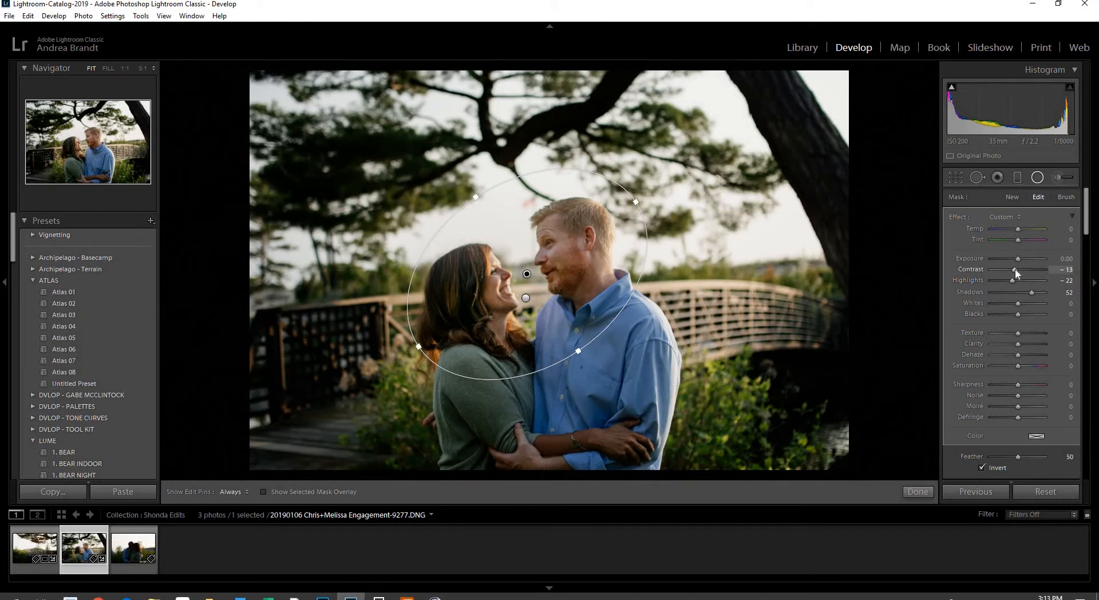
pyautogui.moveTo(566, 276); pyautogui.dragTo(565, 276)
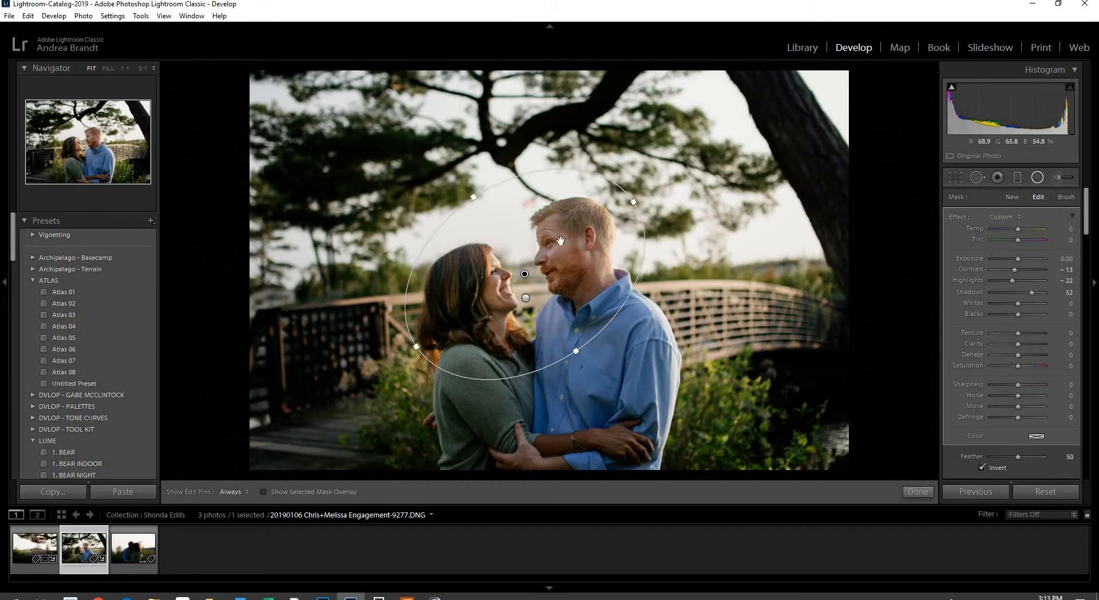
pyautogui.moveTo(1015, 270)
pyautogui.mouseDown()
pyautogui.moveTo(1027, 273)
pyautogui.moveTo(1022, 263)
pyautogui.mouseUp()
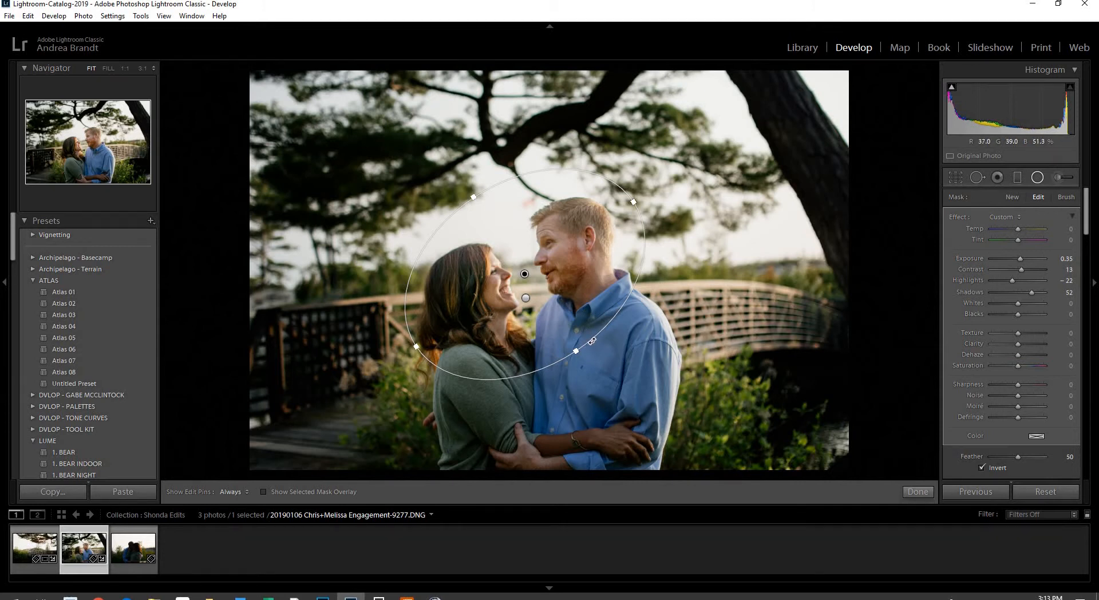
pyautogui.press('alt')
pyautogui.click(525, 274)
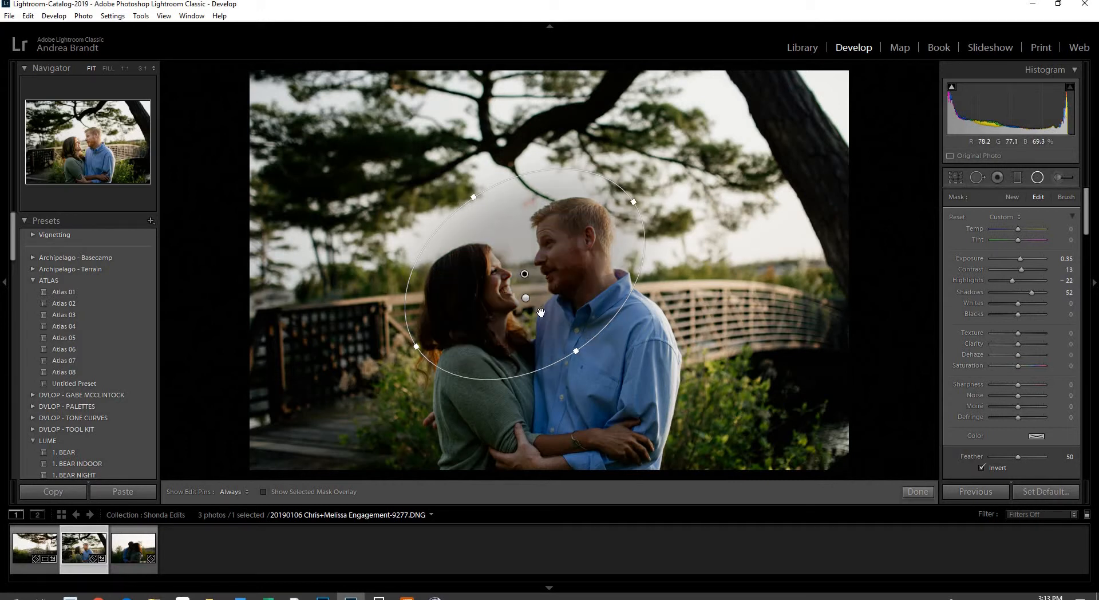
pyautogui.click(524, 274)
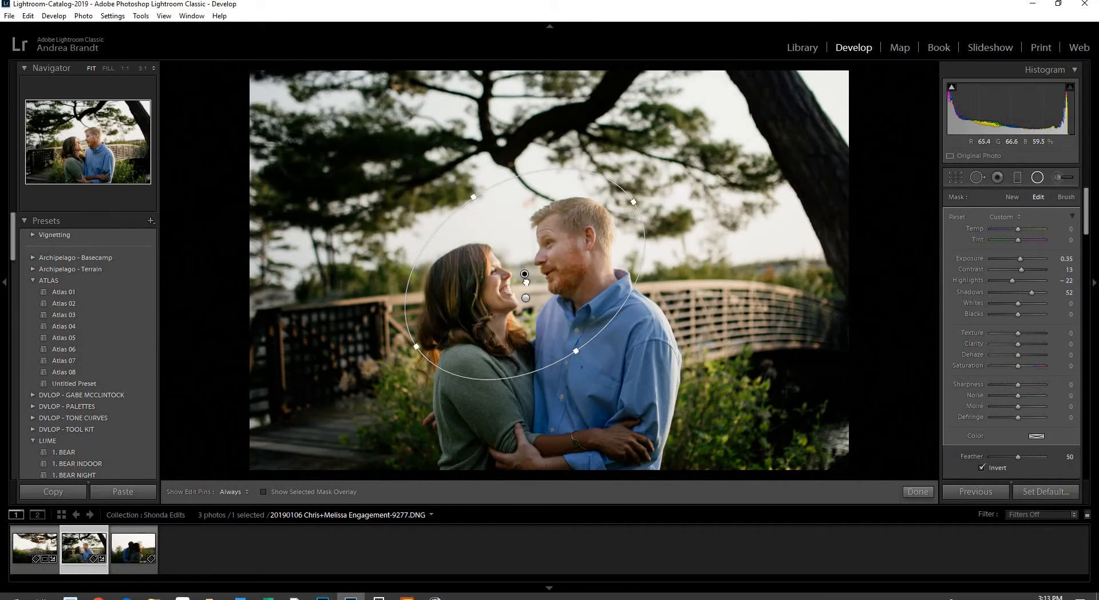
# Duplicate the face spotlight down over the couple's bodies and rotate it to follow them
pyautogui.moveTo(526, 281); pyautogui.dragTo(563, 423)
pyautogui.moveTo(493, 325); pyautogui.dragTo(471, 371)
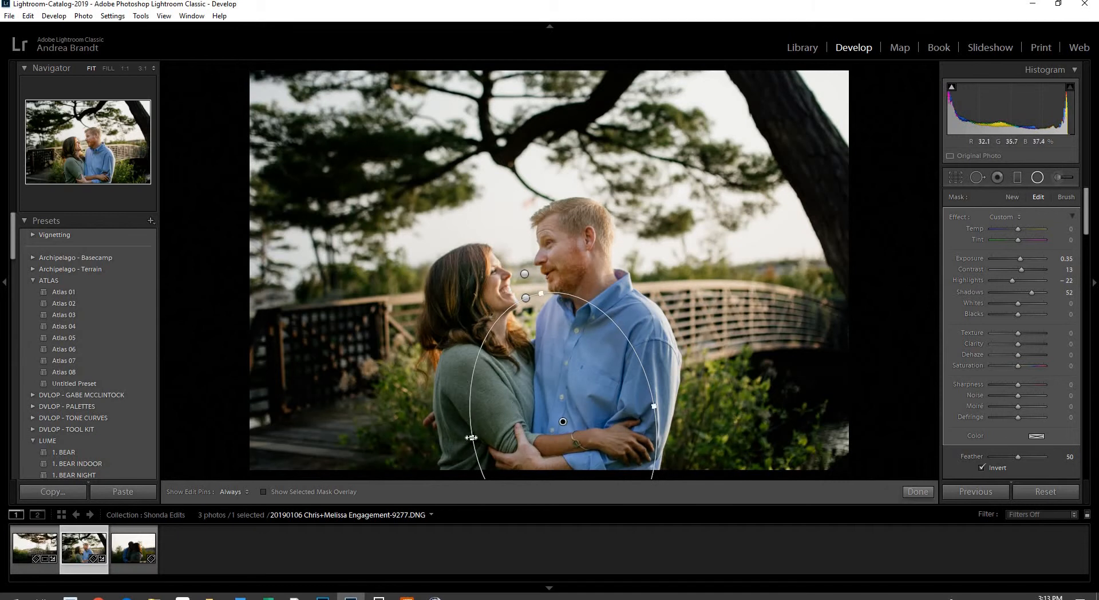
pyautogui.moveTo(471, 437); pyautogui.dragTo(387, 452)
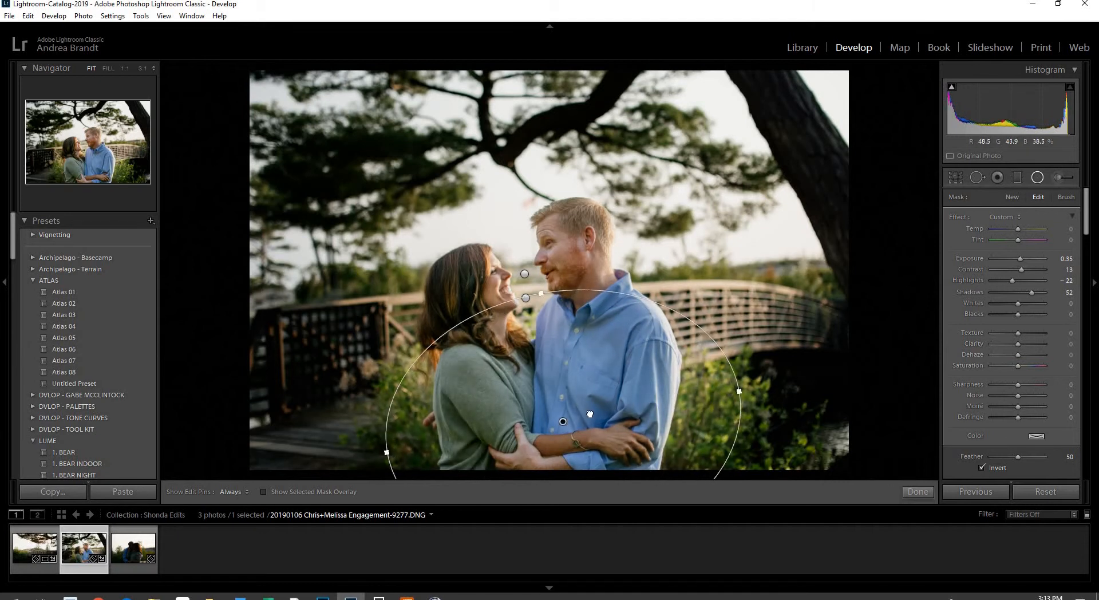
pyautogui.moveTo(589, 414); pyautogui.dragTo(583, 396)
pyautogui.moveTo(678, 264); pyautogui.dragTo(651, 241)
pyautogui.moveTo(709, 309); pyautogui.dragTo(650, 348)
# Reposition and widen the lower spotlight, and soften its Feather to 70
pyautogui.moveTo(549, 319); pyautogui.dragTo(565, 337)
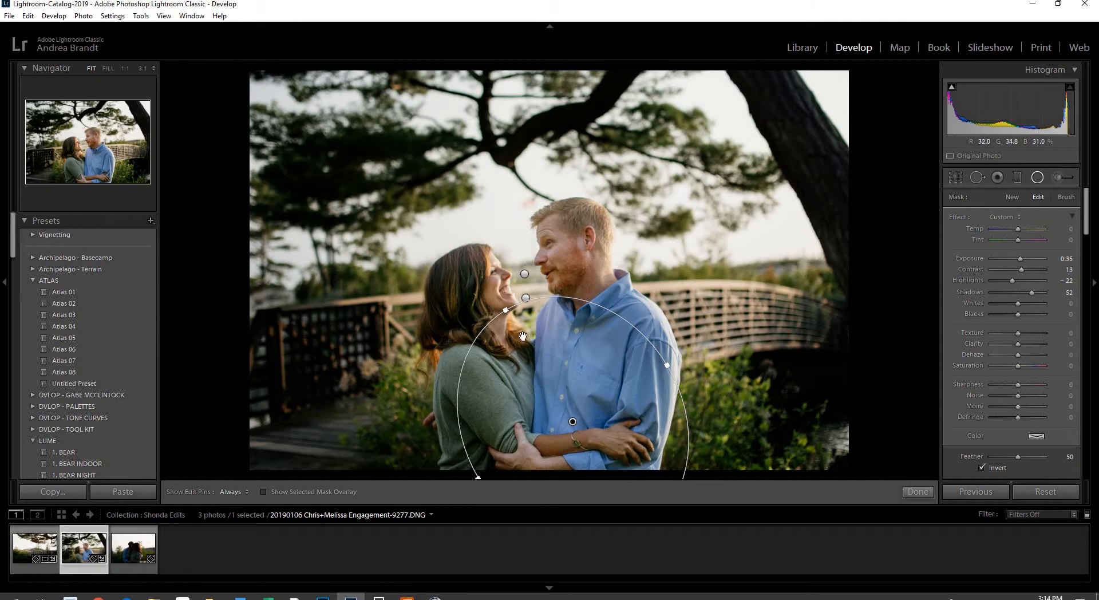
pyautogui.moveTo(667, 364); pyautogui.dragTo(795, 287)
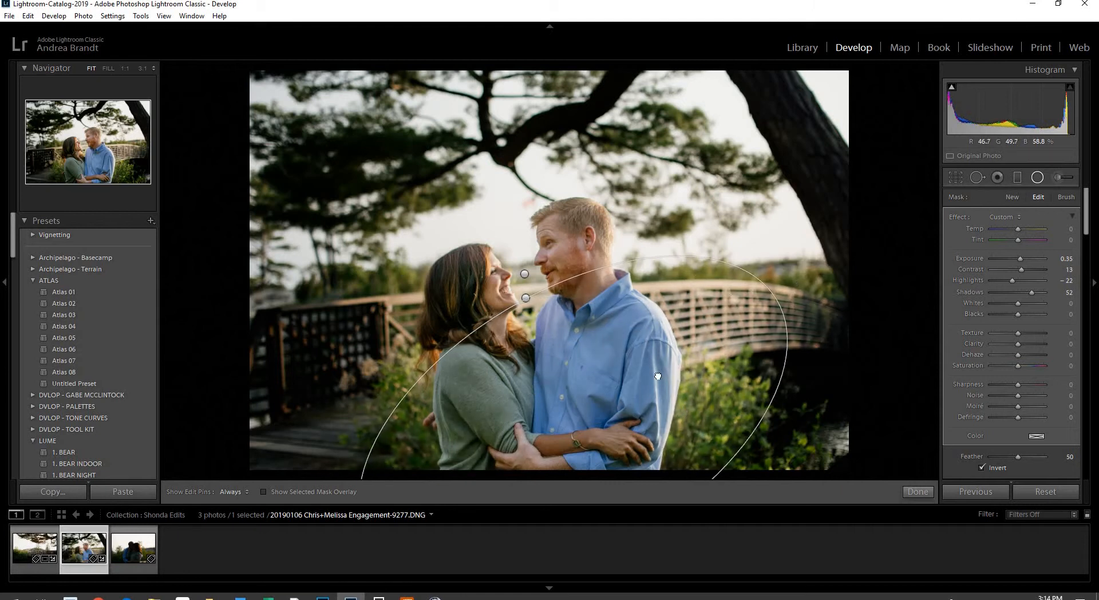
pyautogui.moveTo(658, 376); pyautogui.dragTo(642, 358)
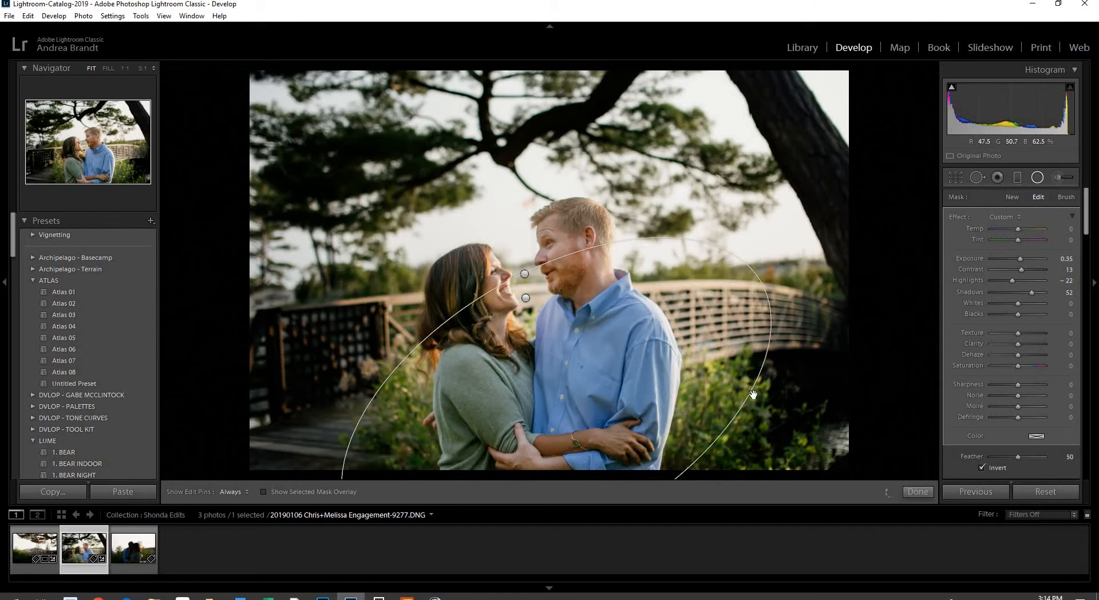
pyautogui.moveTo(1024, 456); pyautogui.dragTo(1030, 452)
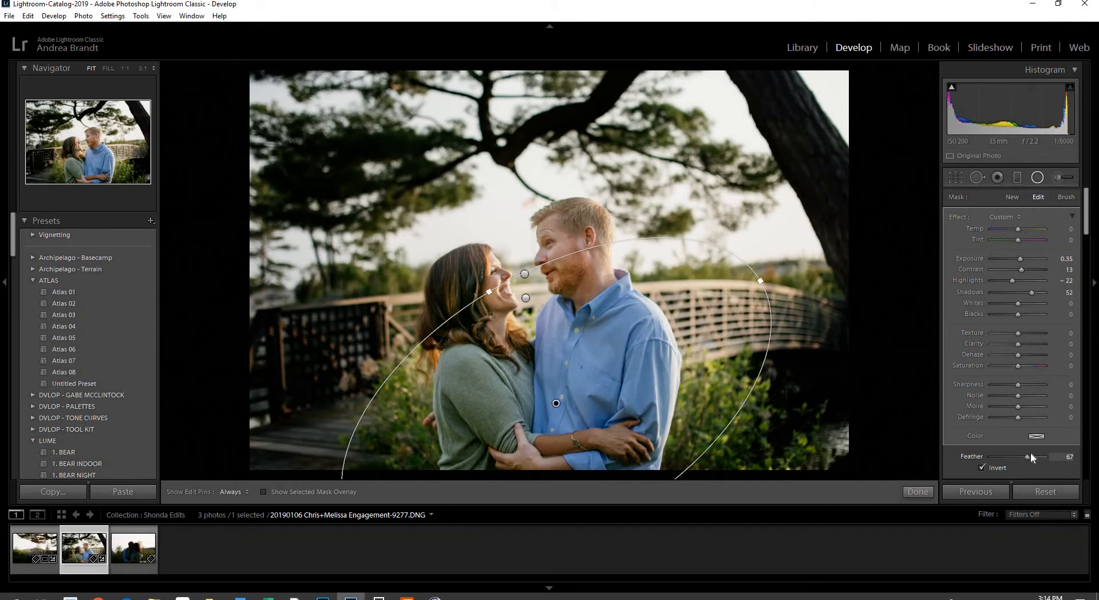
pyautogui.click(1035, 181)
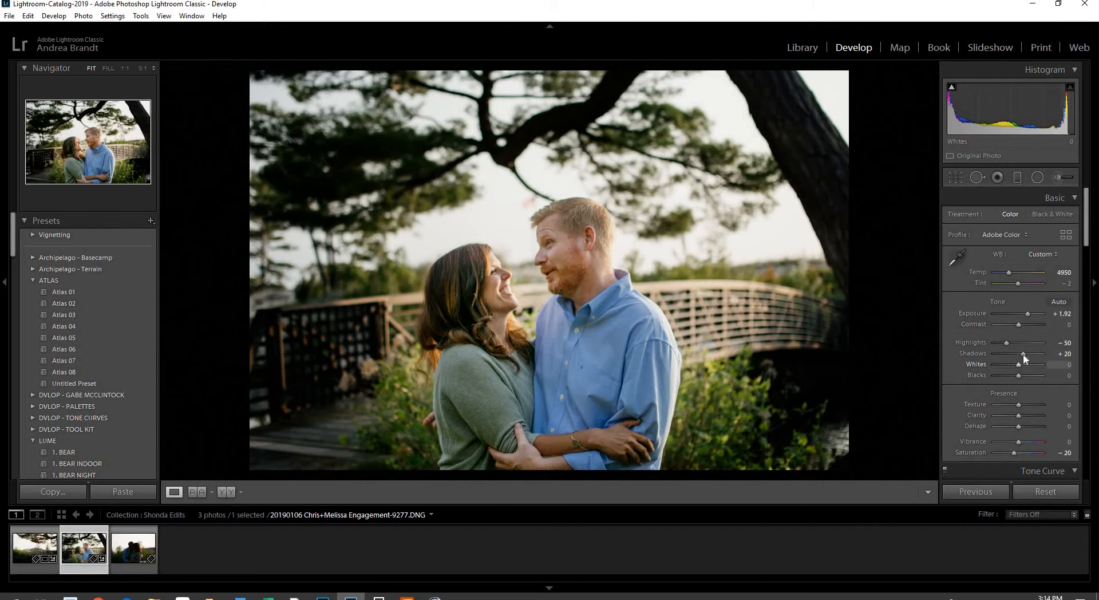
# Set Shadows +50, Exposure +1.74 and Contrast +7, then trim the crop from the right
pyautogui.moveTo(1027, 354); pyautogui.dragTo(1028, 353)
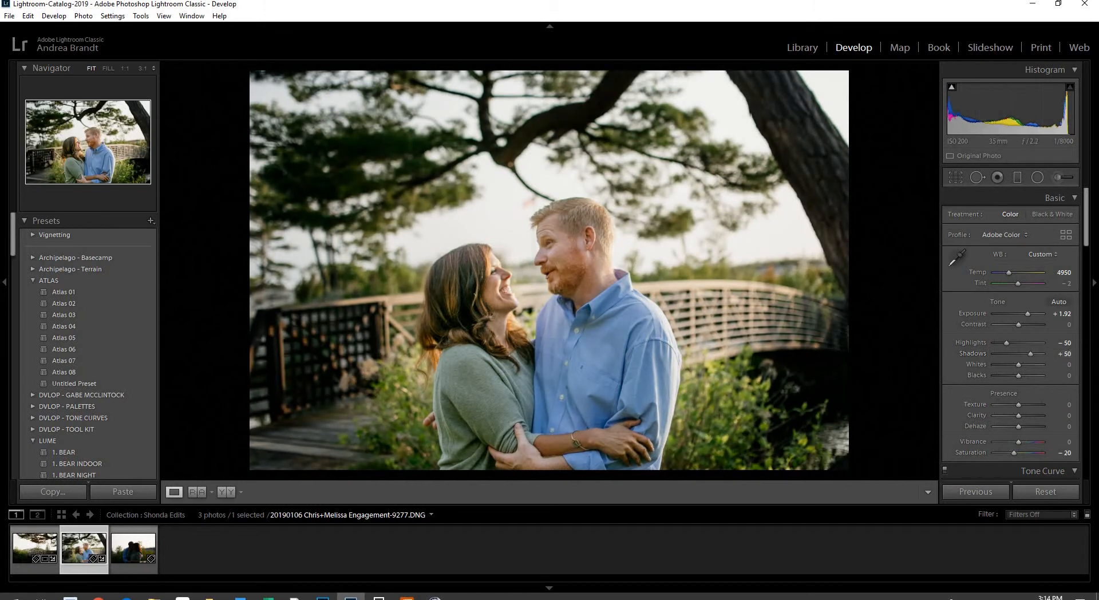
pyautogui.moveTo(1027, 314); pyautogui.dragTo(1026, 314)
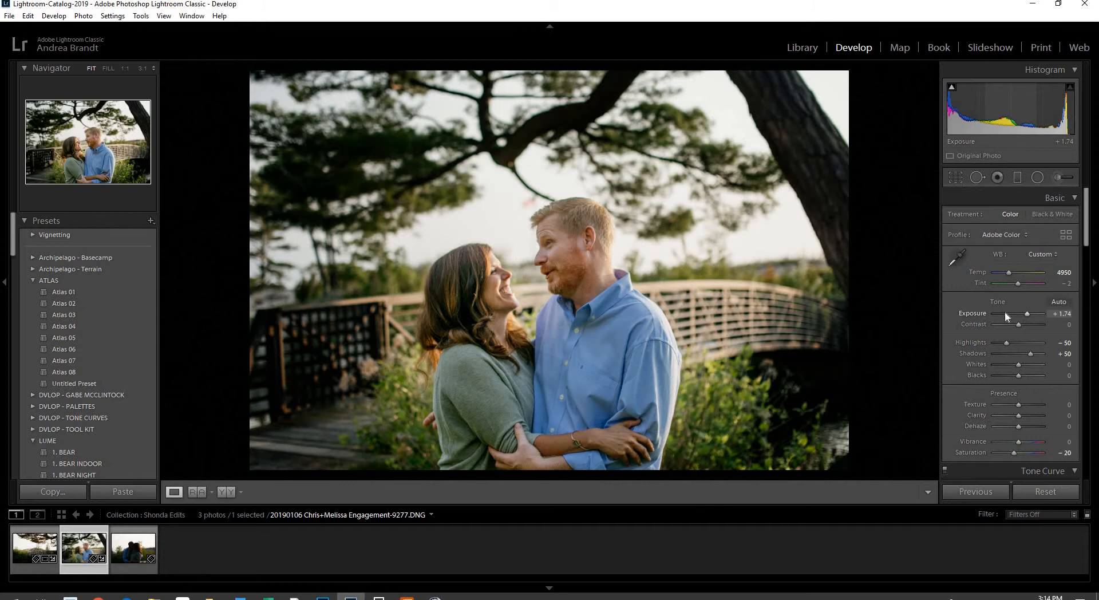
pyautogui.moveTo(1015, 325); pyautogui.dragTo(1018, 325)
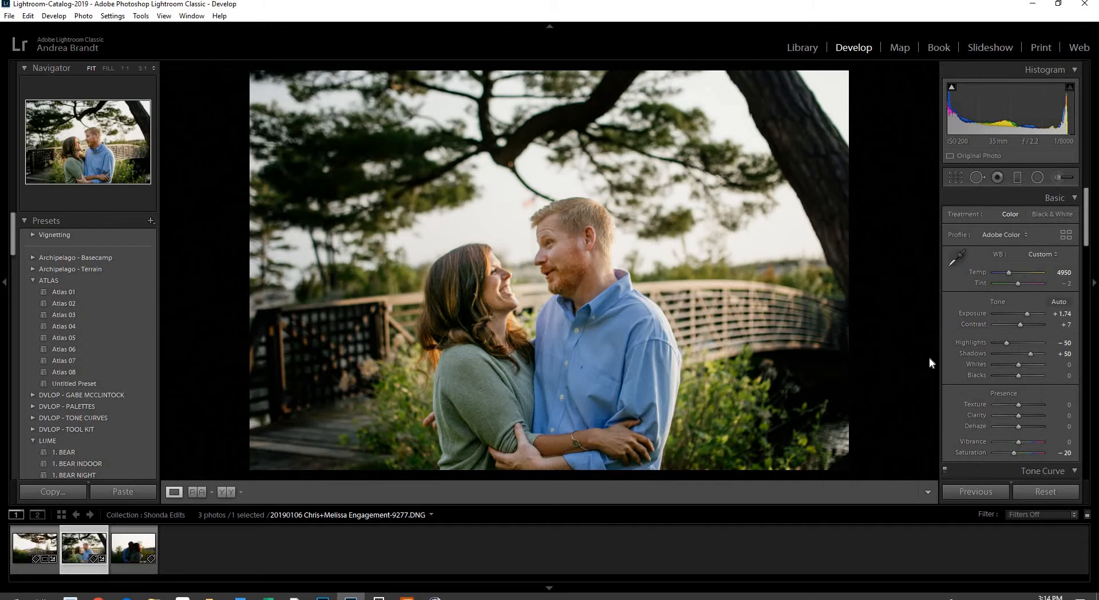
pyautogui.click(951, 181)
pyautogui.moveTo(841, 273); pyautogui.dragTo(824, 273)
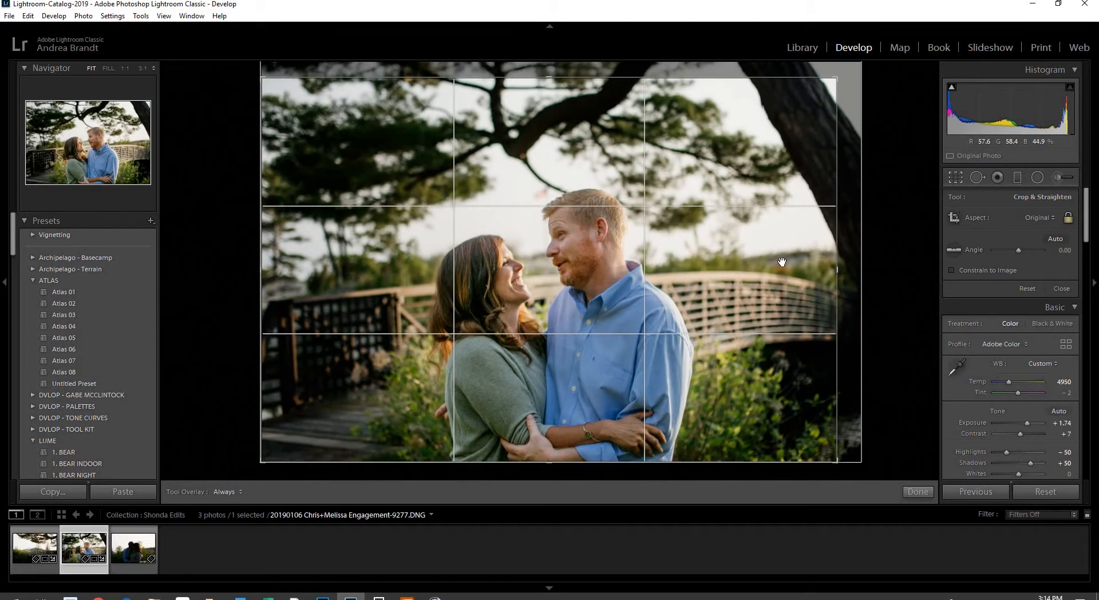
# Commit the tighter crop around the couple
pyautogui.click(952, 181)
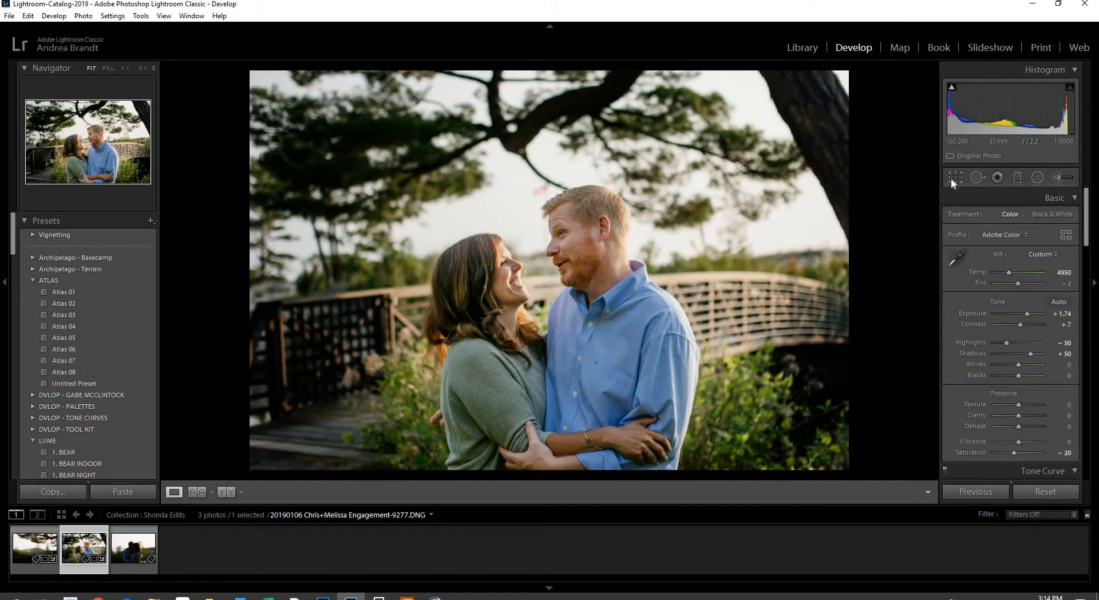
pyautogui.click(952, 181)
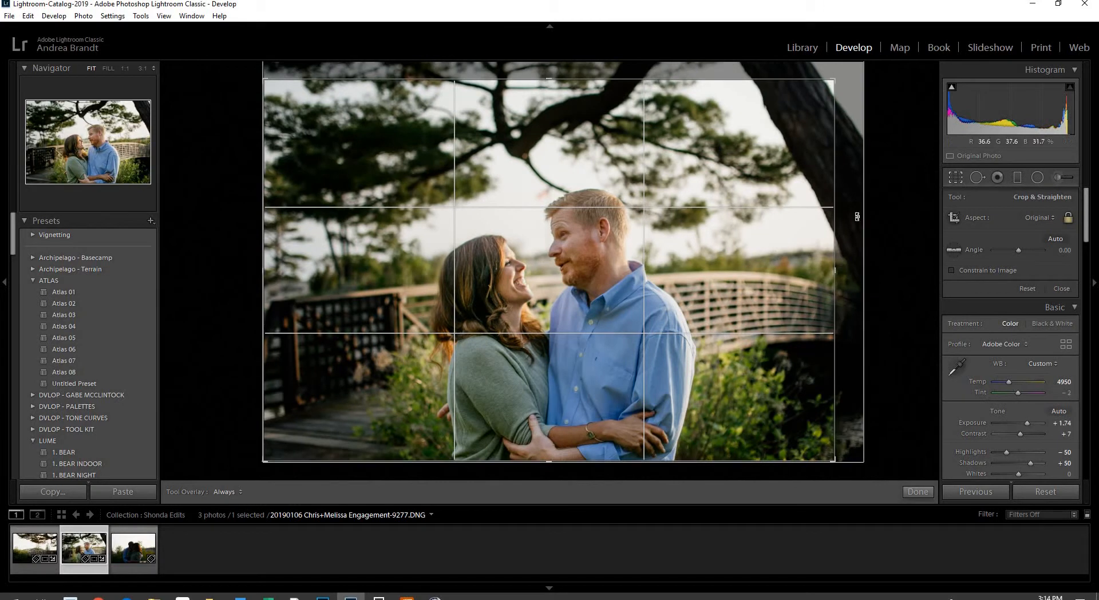
pyautogui.click(955, 179)
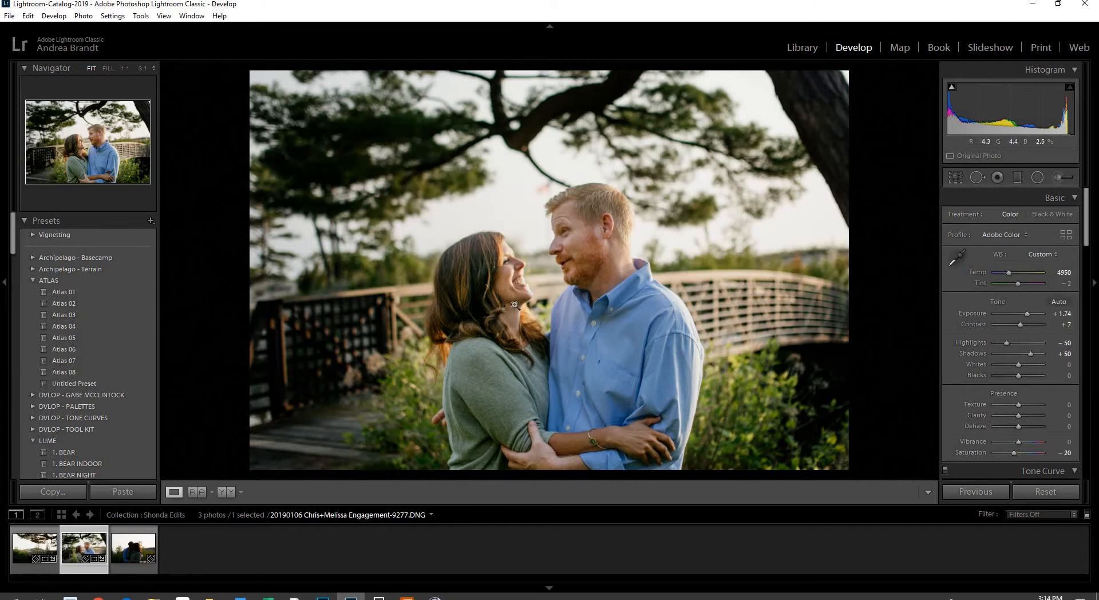
# Add a radial spotlight over the left side of the scene with Exposure 0.44
pyautogui.click(1037, 177)
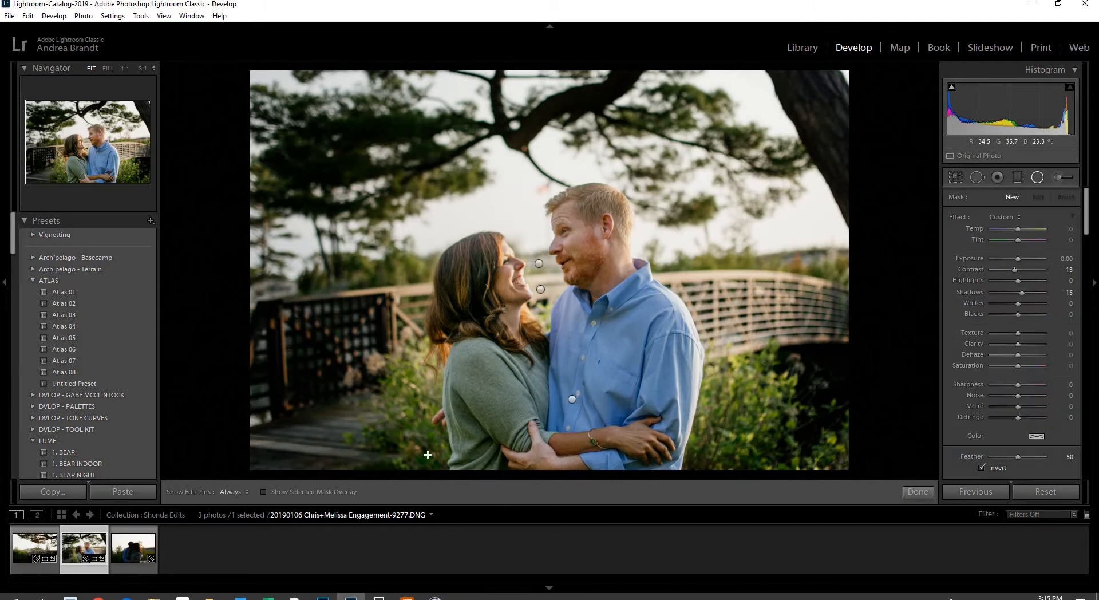
pyautogui.moveTo(329, 260); pyautogui.dragTo(434, 470)
pyautogui.moveTo(1017, 259); pyautogui.dragTo(1016, 229)
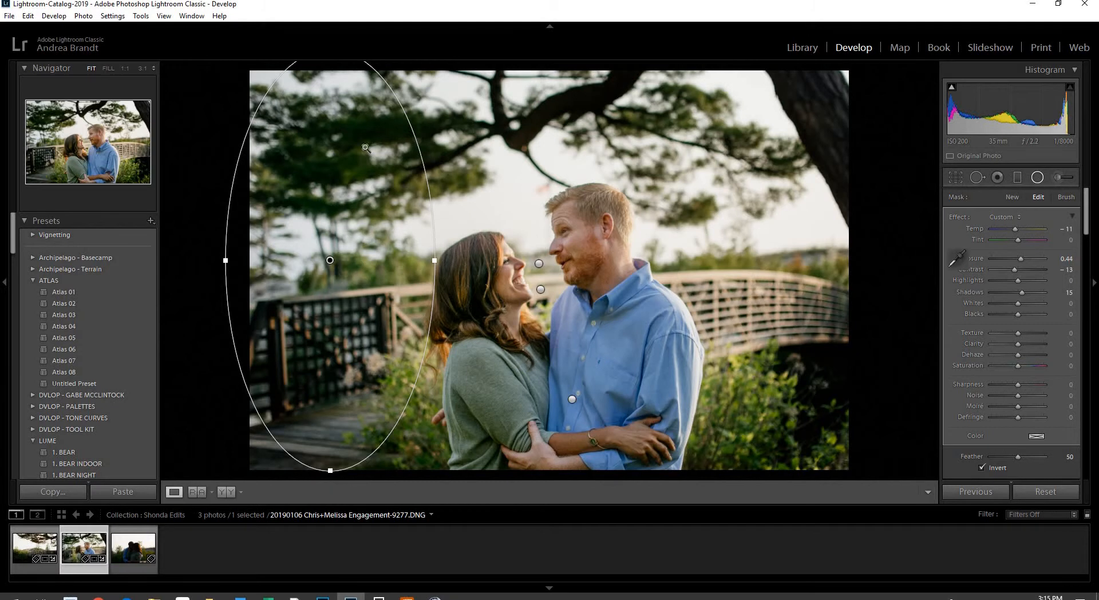
pyautogui.click(917, 491)
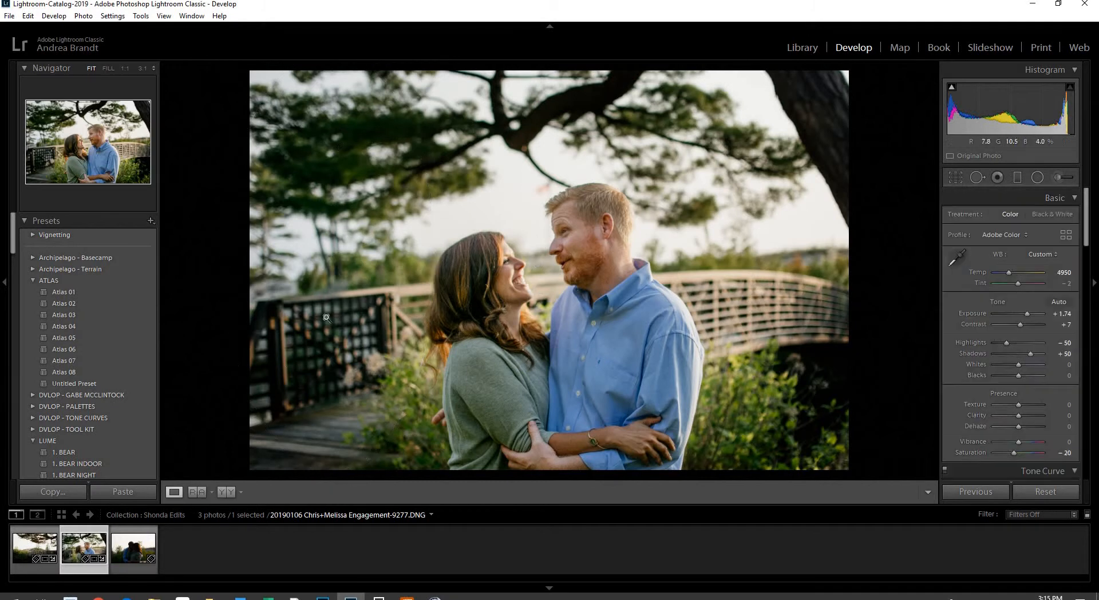
# Shift the left spotlight slightly left, then recheck and commit the crop
pyautogui.click(1037, 178)
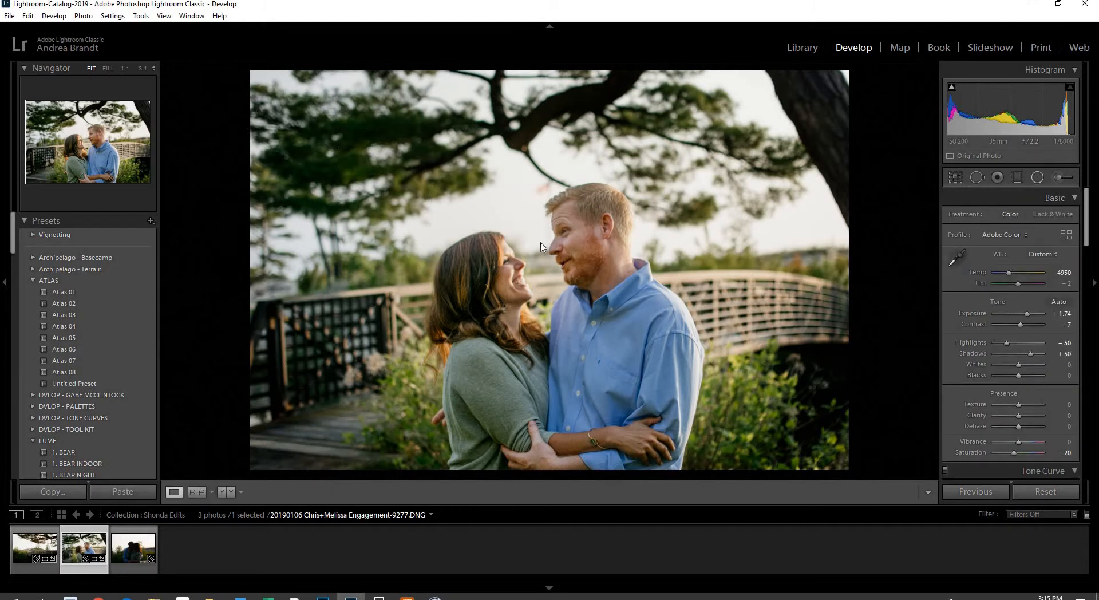
pyautogui.click(330, 260)
pyautogui.moveTo(396, 276); pyautogui.dragTo(388, 275)
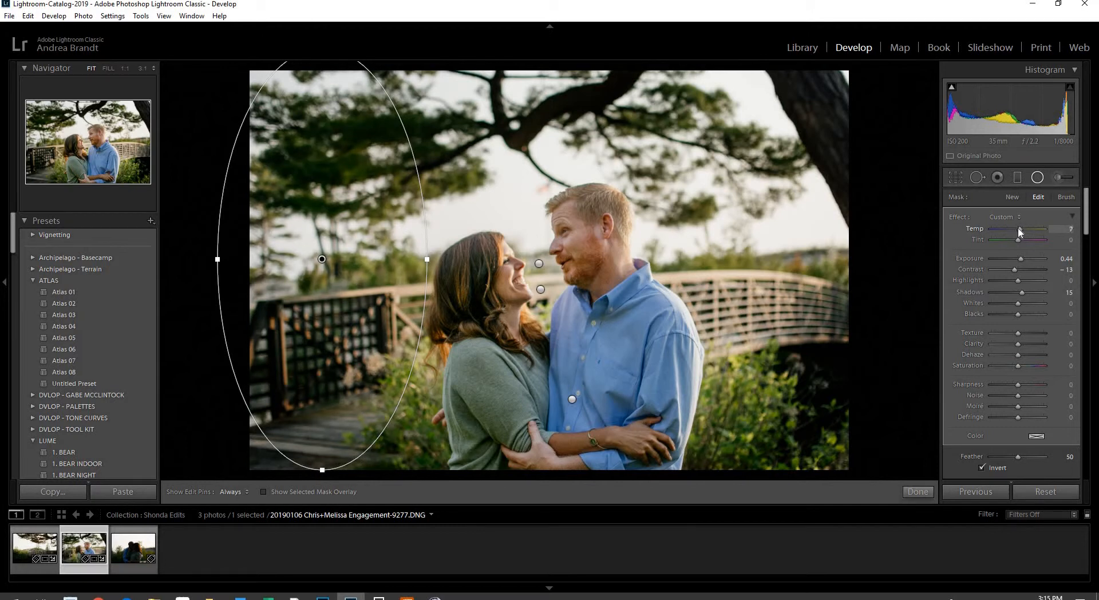
pyautogui.click(1036, 181)
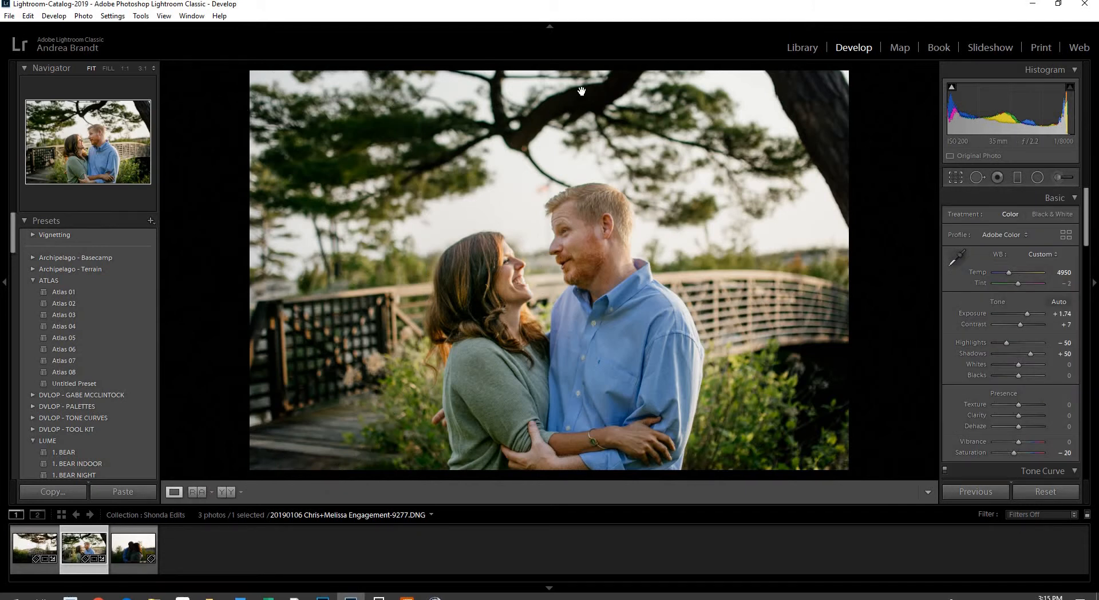
pyautogui.press('r')
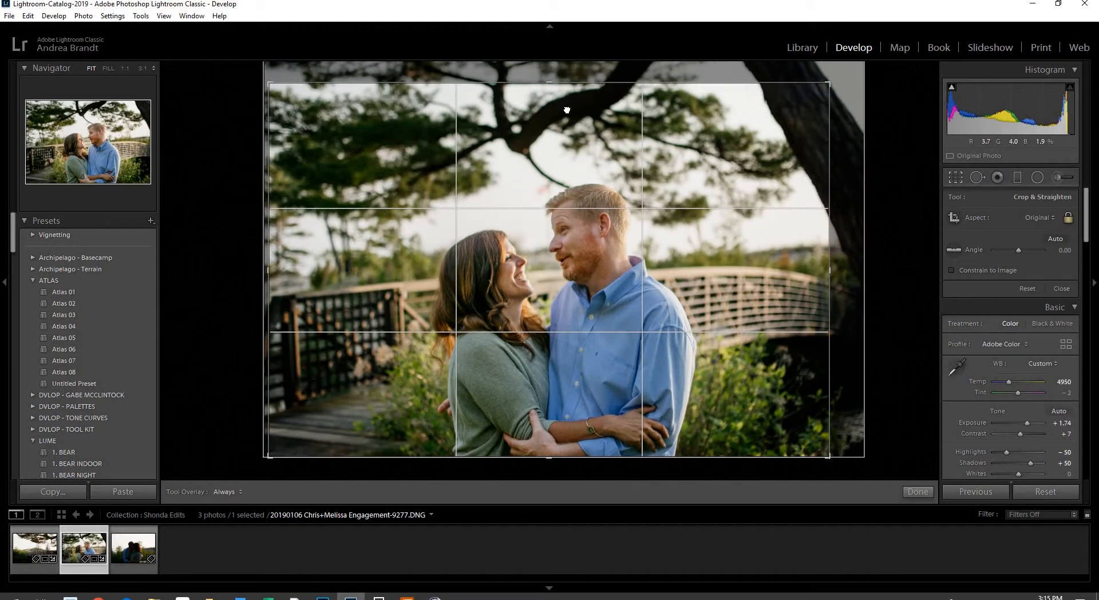
pyautogui.click(957, 178)
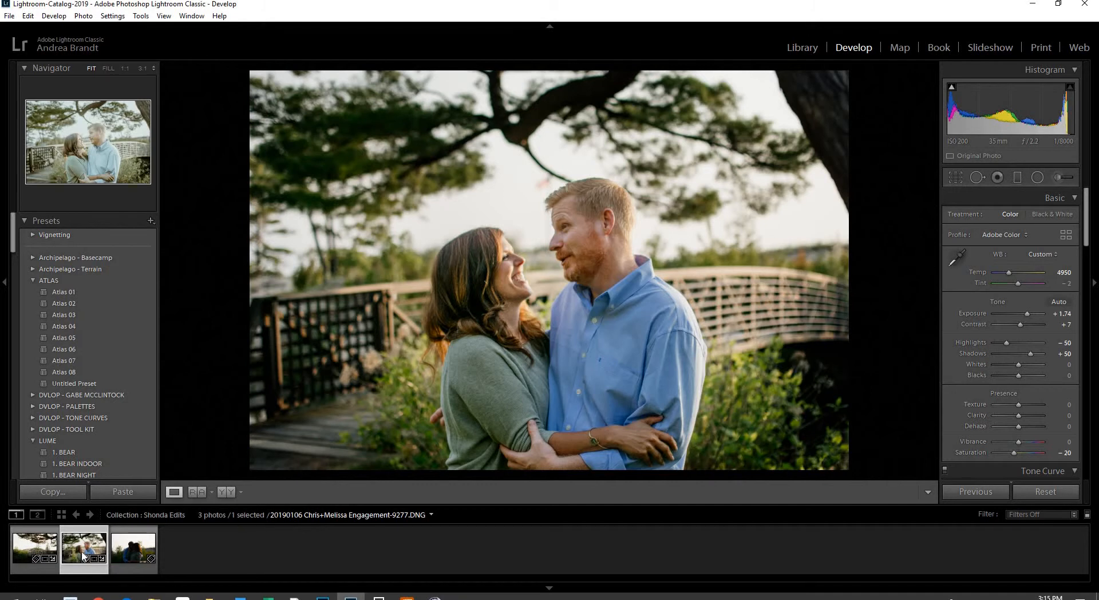
# Compare the portraits against the bridge shot as reference, then show the third portrait (…-6257.DNG) alone
pyautogui.click(39, 549)
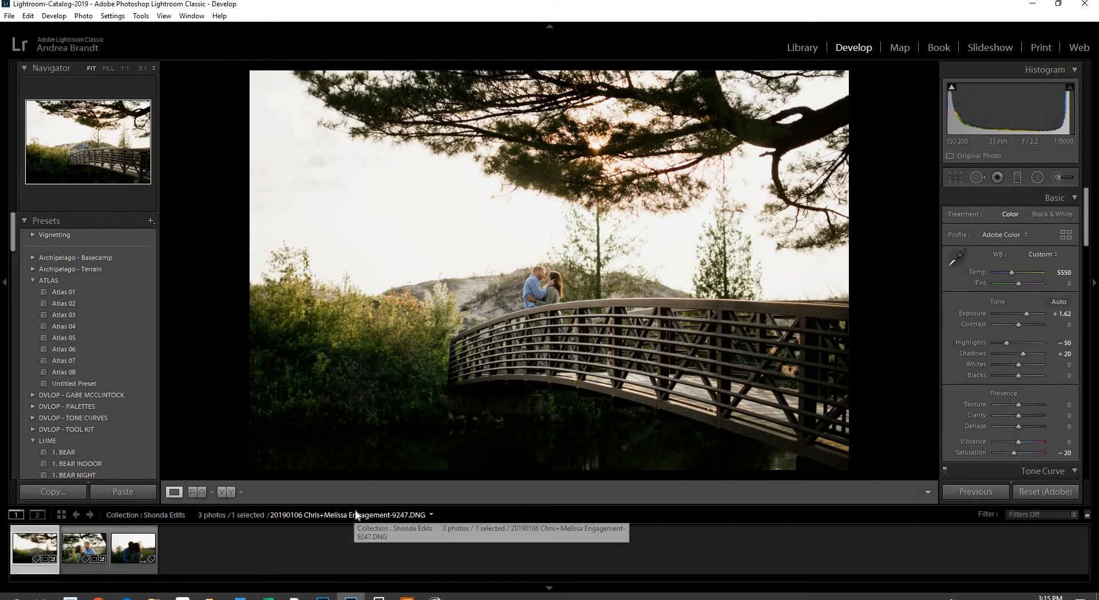
pyautogui.hotkey('shift', 'r')
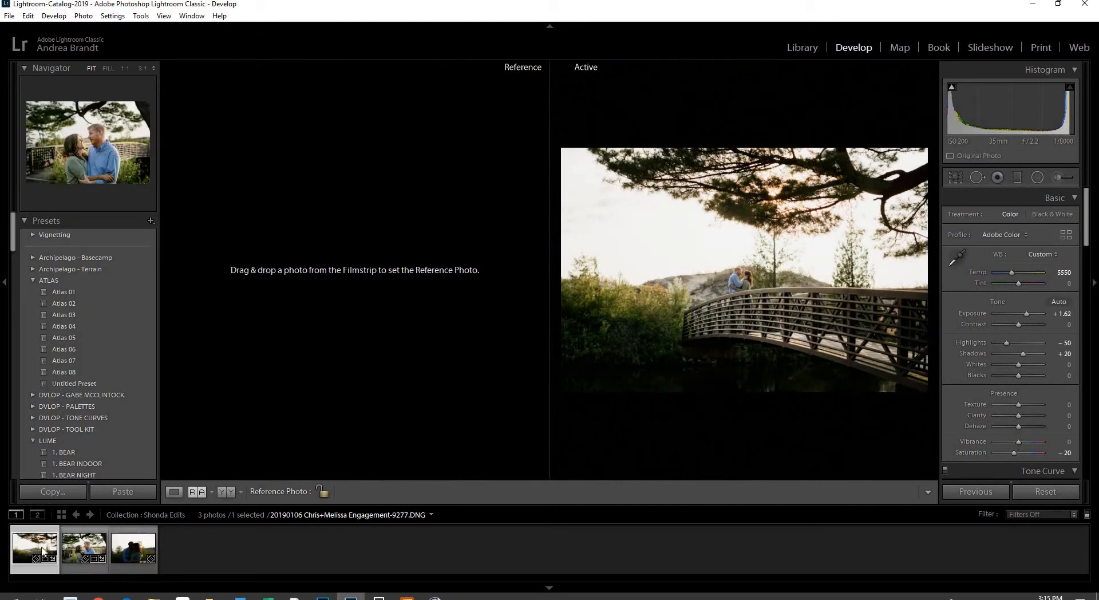
pyautogui.moveTo(43, 548); pyautogui.dragTo(242, 390)
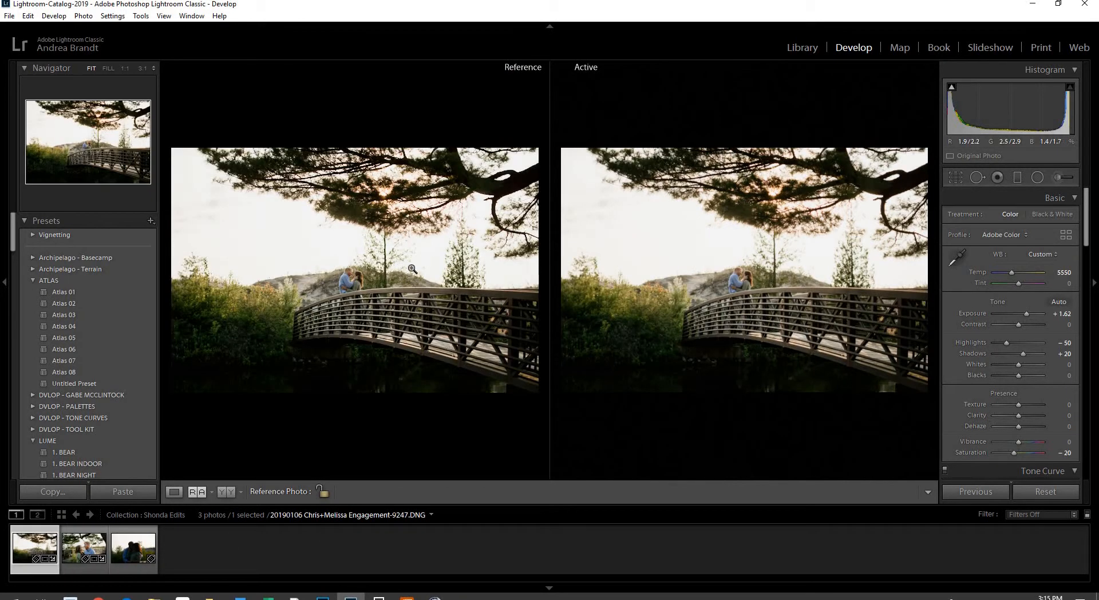
pyautogui.click(83, 552)
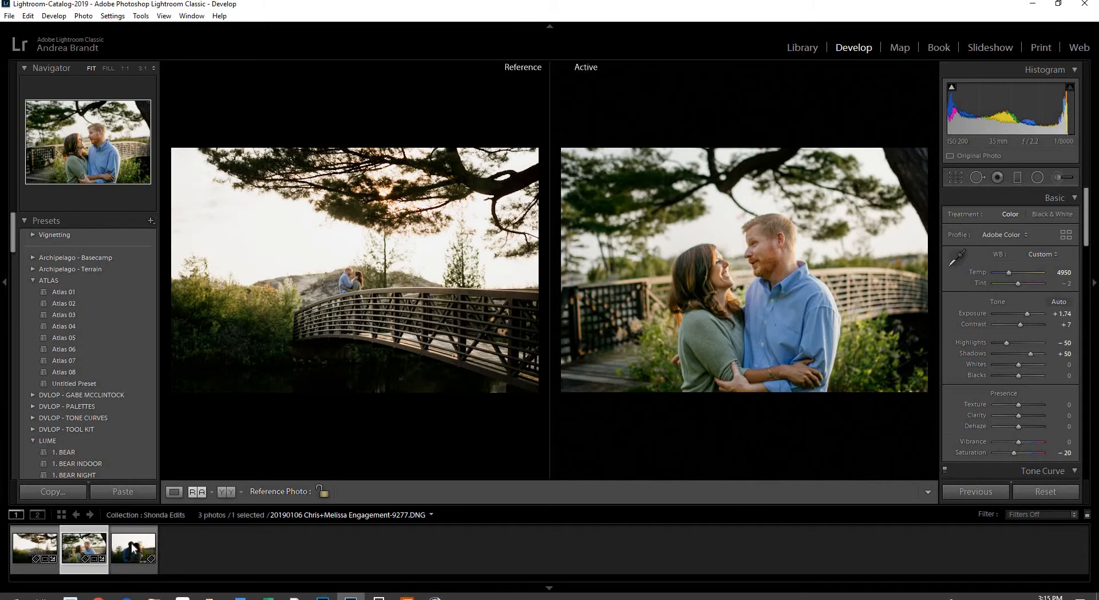
pyautogui.click(133, 547)
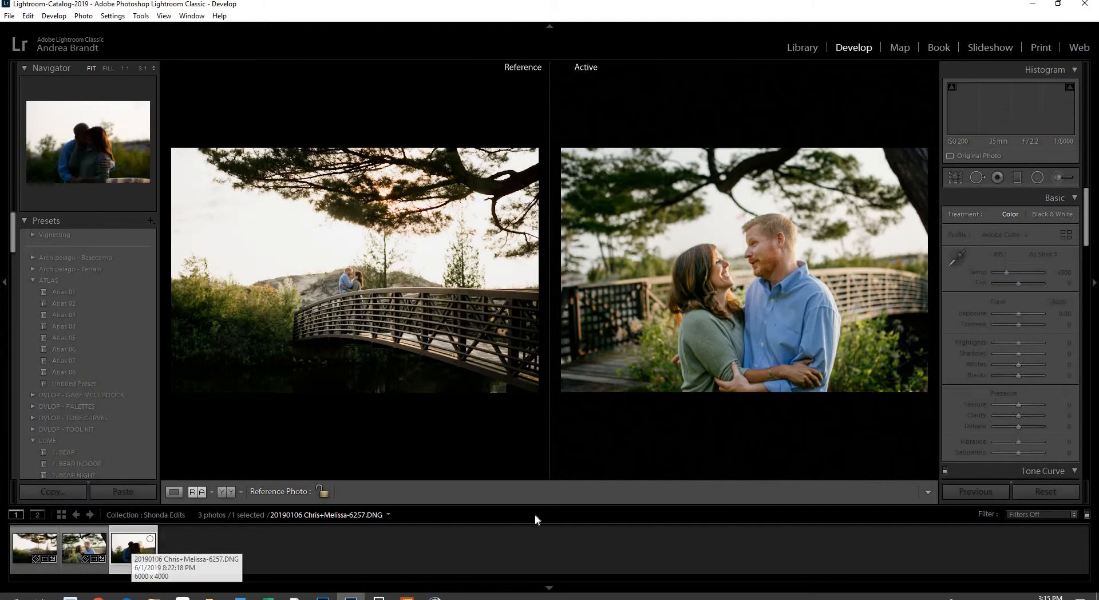
pyautogui.press('d')
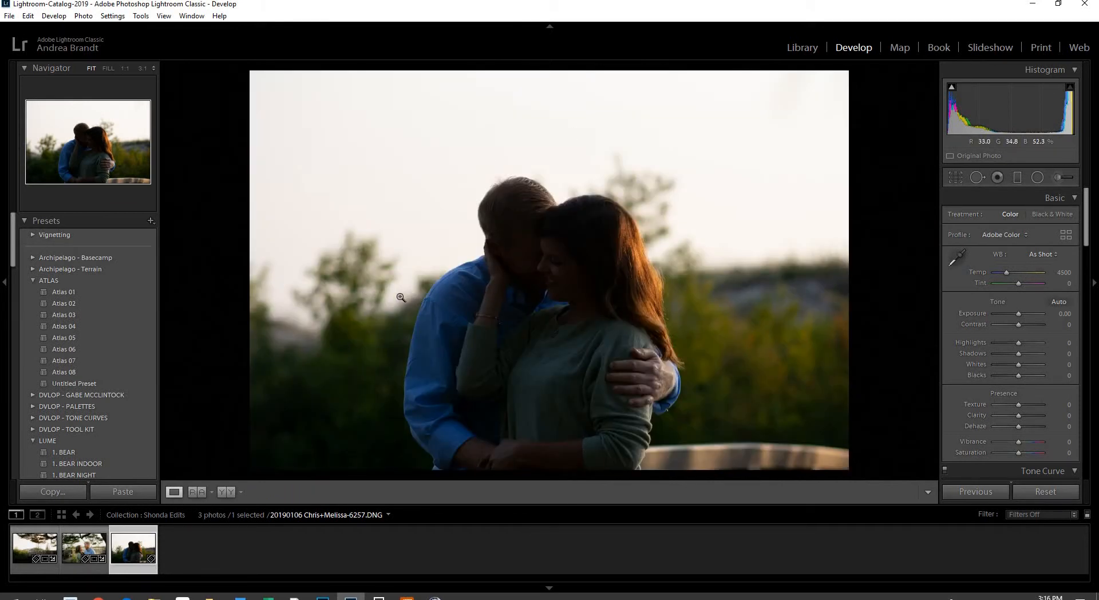
# Apply Atlas 01, lift Exposure to +0.70, and draw a radial mask around the couple
pyautogui.click(126, 294)
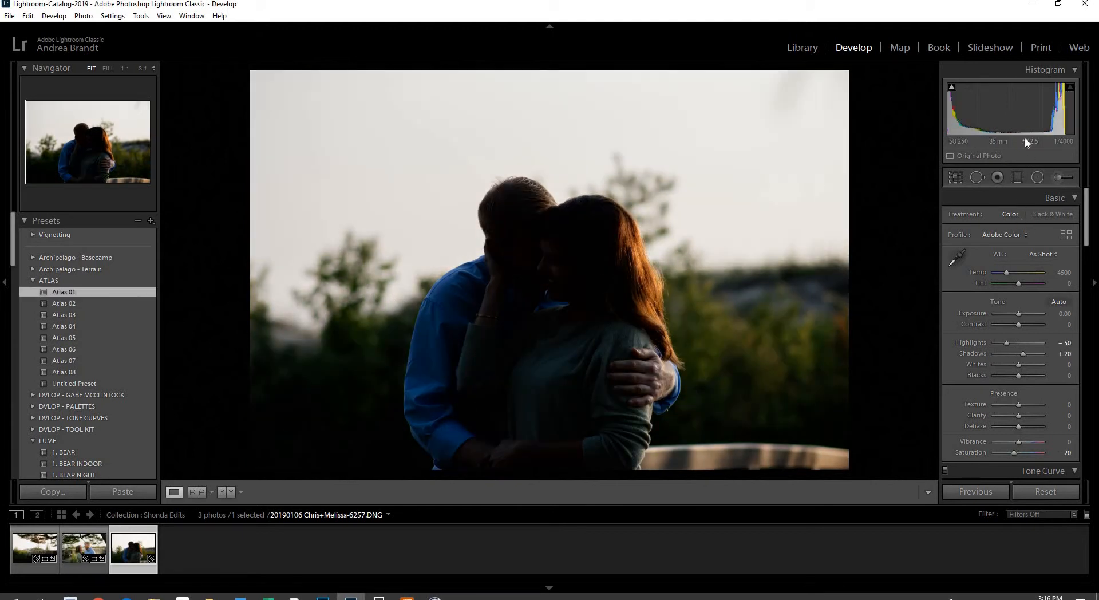
pyautogui.moveTo(998, 113); pyautogui.dragTo(1028, 113)
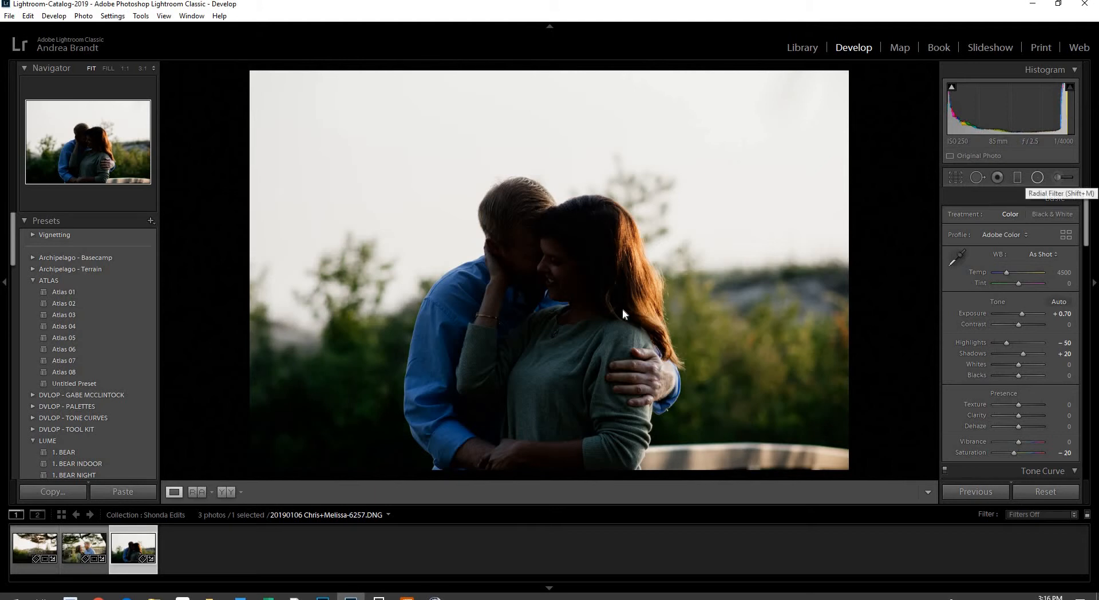
pyautogui.click(1038, 177)
pyautogui.moveTo(540, 302); pyautogui.dragTo(787, 490)
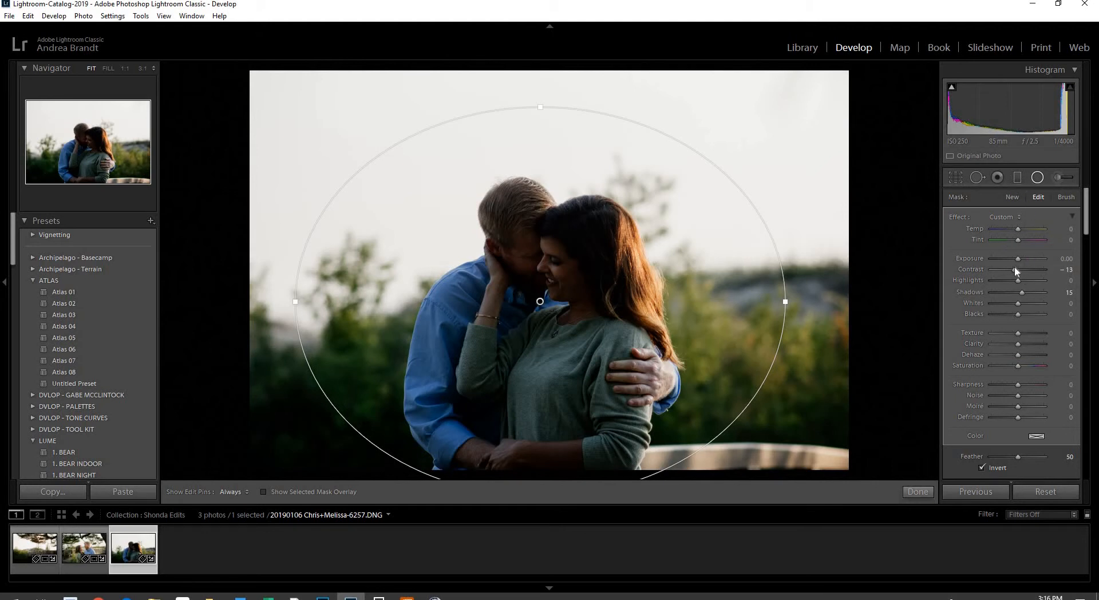
# Lower contrast and raise exposure and shadows inside the couple's mask, then view at 1:1
pyautogui.moveTo(1017, 271); pyautogui.dragTo(1007, 273)
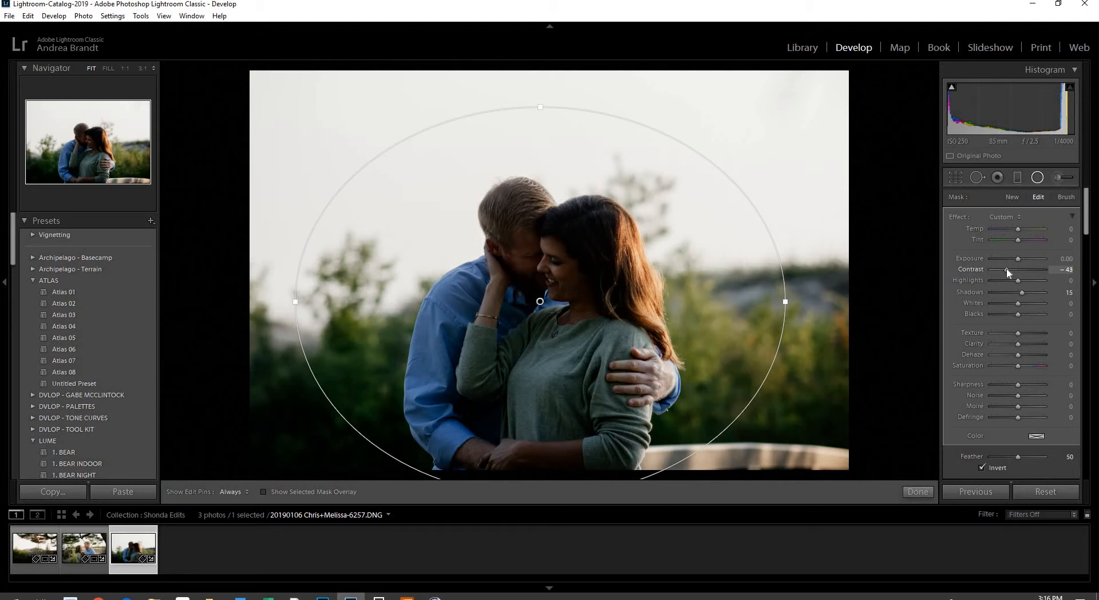
pyautogui.moveTo(1021, 259); pyautogui.dragTo(1025, 258)
pyautogui.moveTo(1024, 295); pyautogui.dragTo(1024, 294)
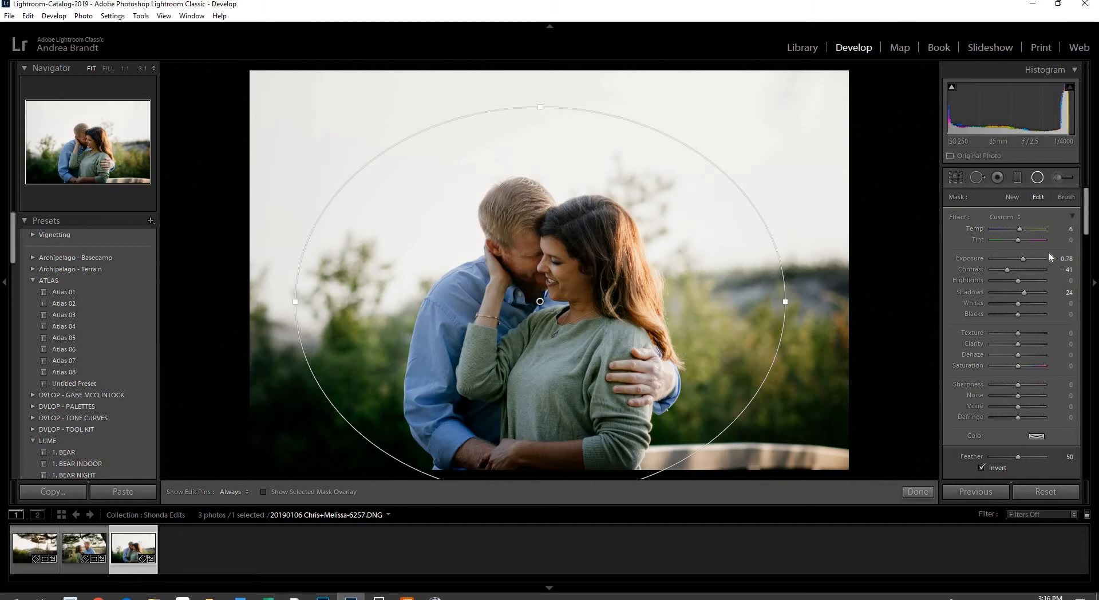
pyautogui.click(1033, 181)
pyautogui.click(535, 264)
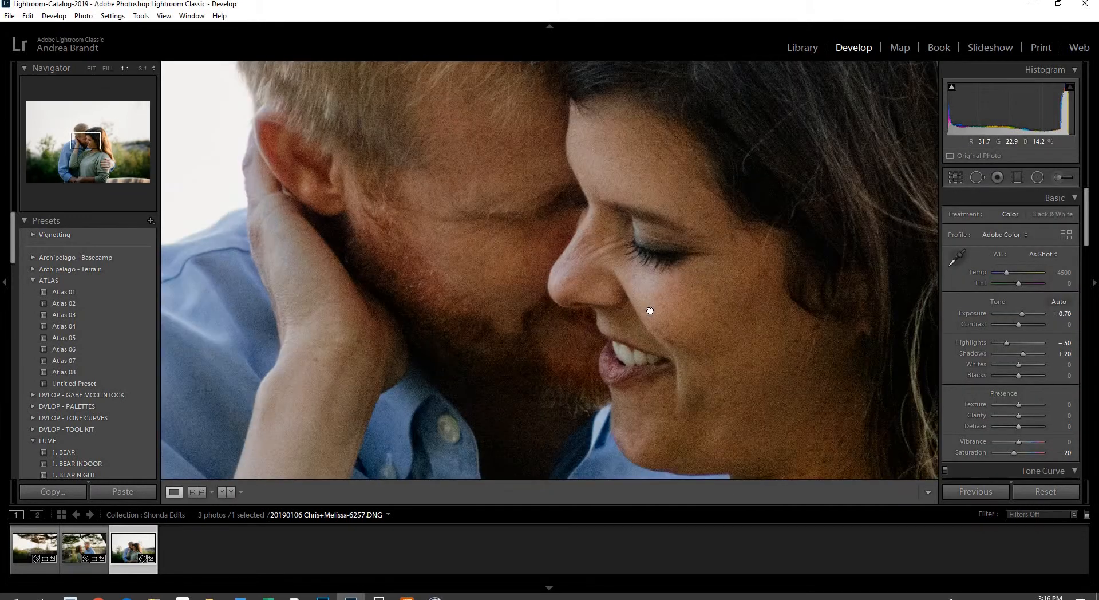
pyautogui.moveTo(649, 311); pyautogui.dragTo(554, 238)
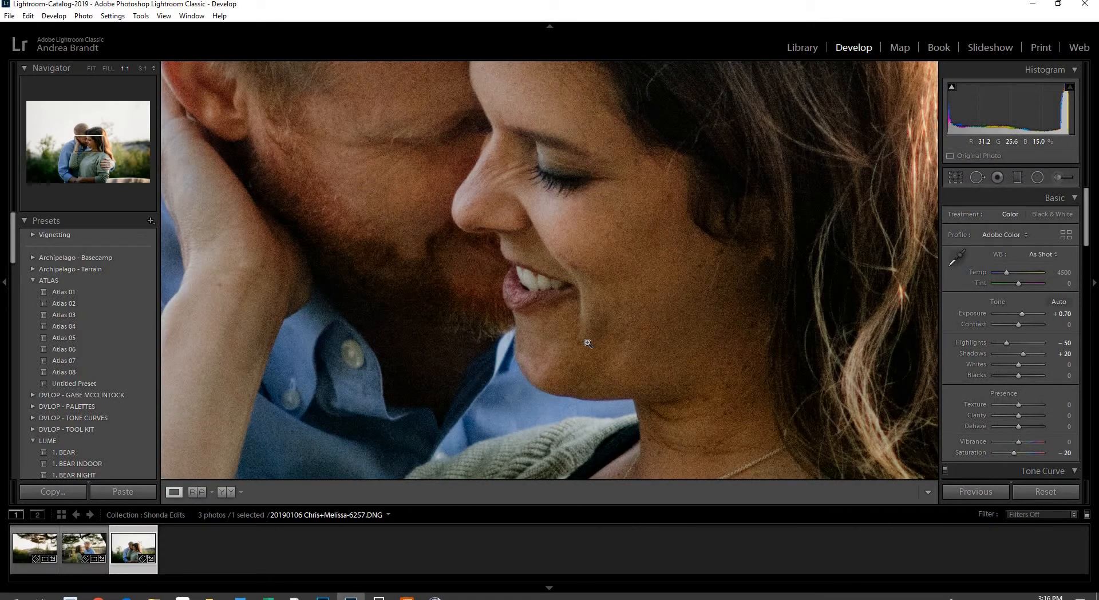
pyautogui.click(588, 343)
pyautogui.click(539, 274)
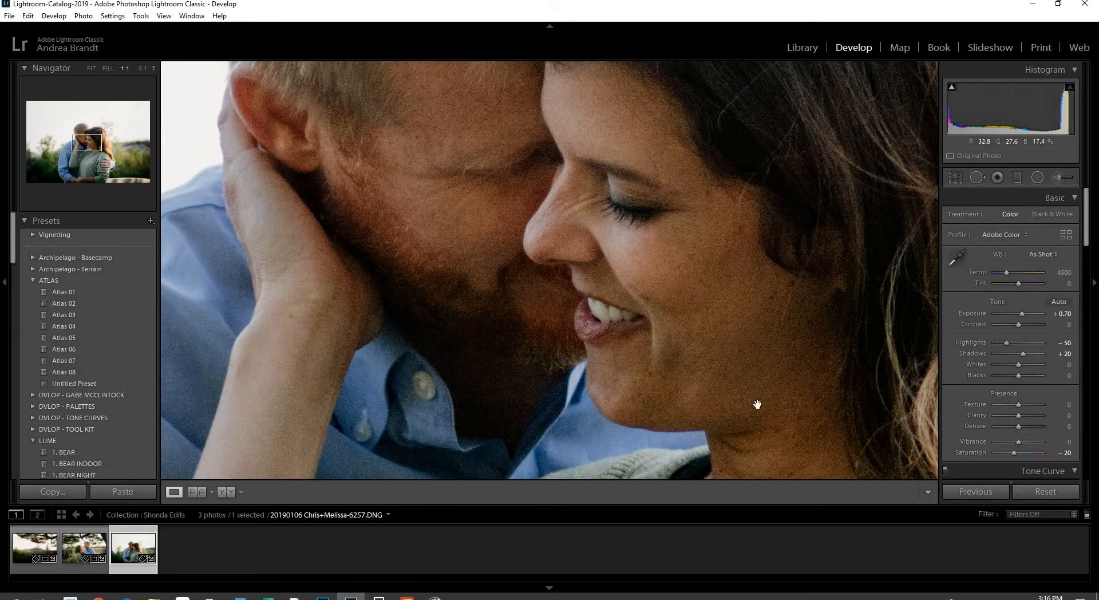
pyautogui.click(649, 349)
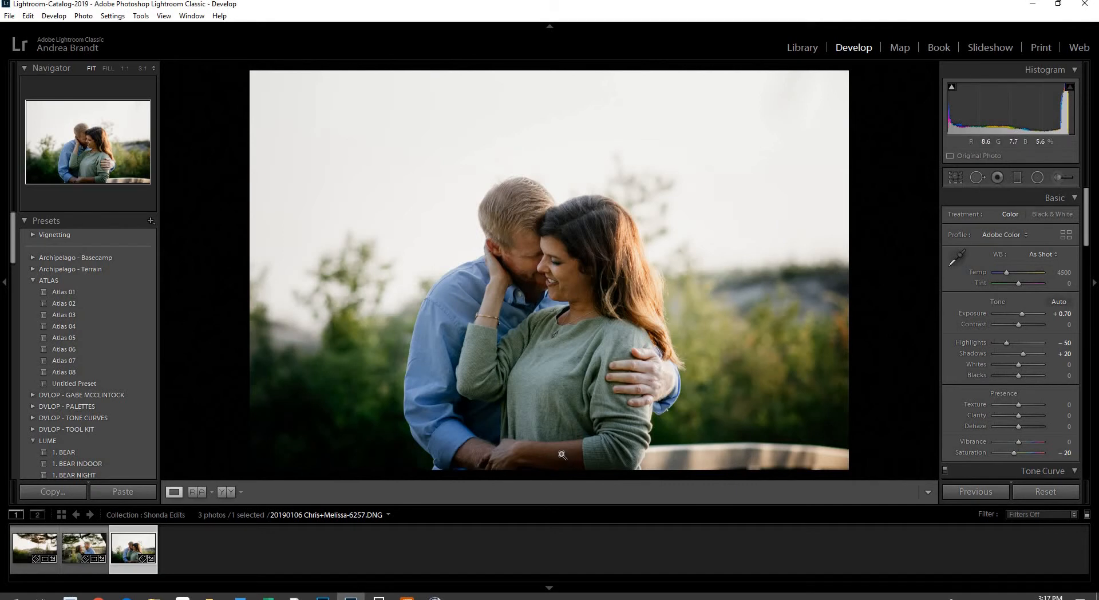
# Add a 1. Spot Light radial mask over the couple's hands with slightly adjusted contrast
pyautogui.click(1037, 177)
pyautogui.moveTo(496, 447)
pyautogui.mouseDown()
pyautogui.moveTo(615, 495)
pyautogui.moveTo(611, 508)
pyautogui.moveTo(625, 517)
pyautogui.mouseUp()
pyautogui.moveTo(1016, 274); pyautogui.dragTo(1014, 274)
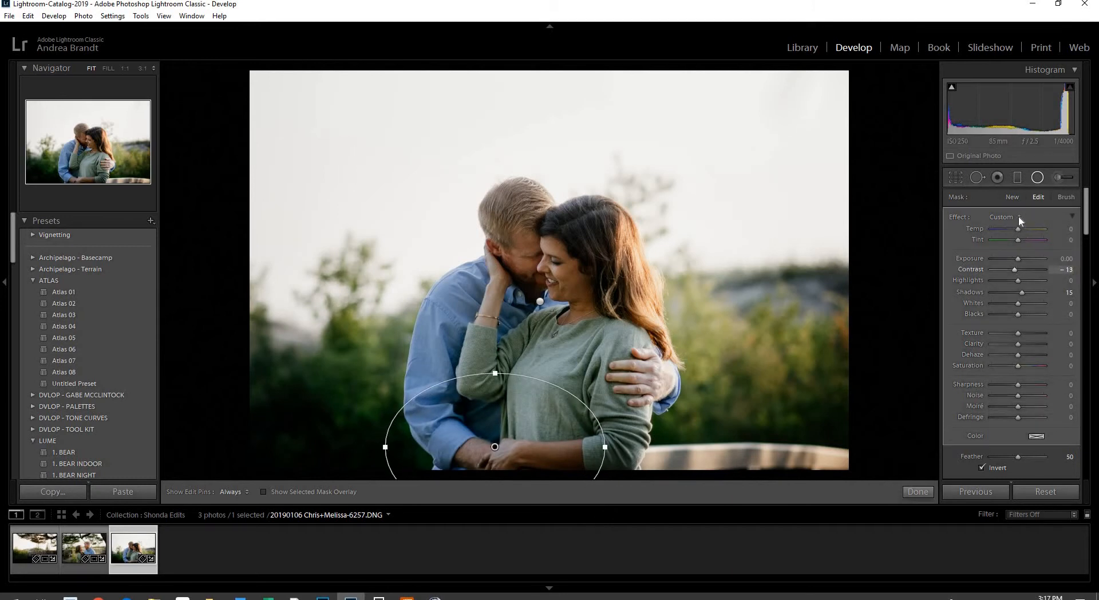
pyautogui.click(1006, 216)
pyautogui.click(975, 240)
pyautogui.moveTo(1016, 271); pyautogui.dragTo(1018, 290)
pyautogui.click(1040, 181)
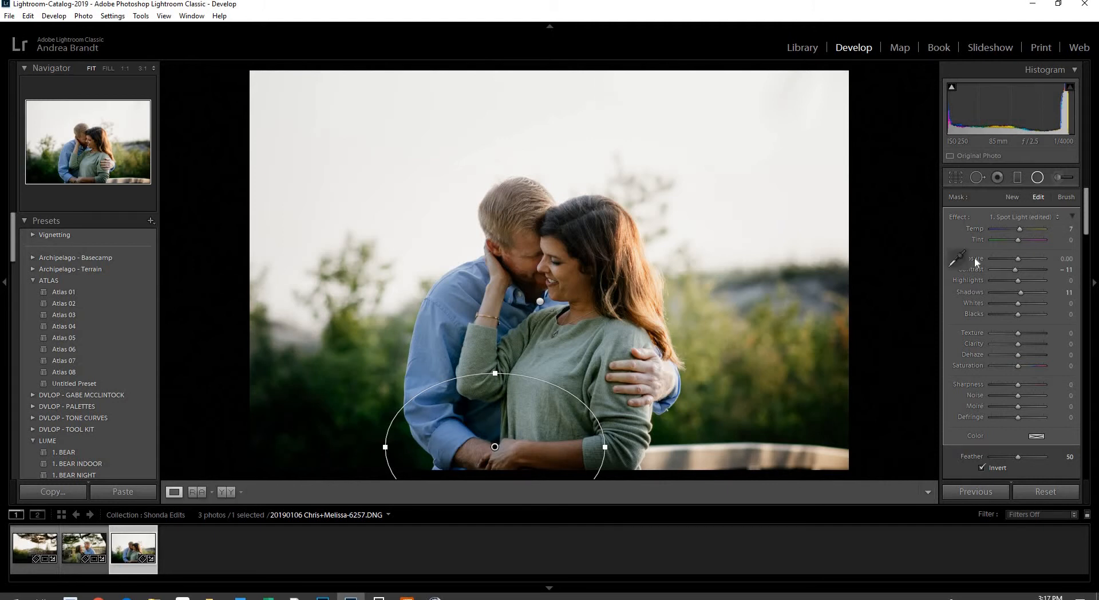
# Crop the portrait tighter from the top
pyautogui.press('r')
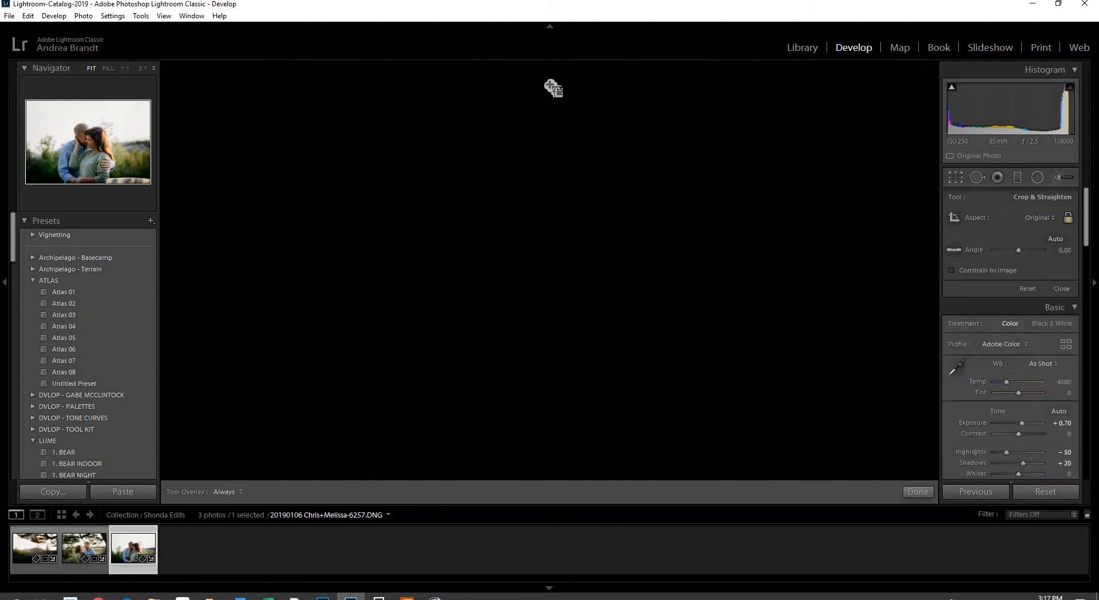
pyautogui.moveTo(554, 90); pyautogui.dragTo(557, 108)
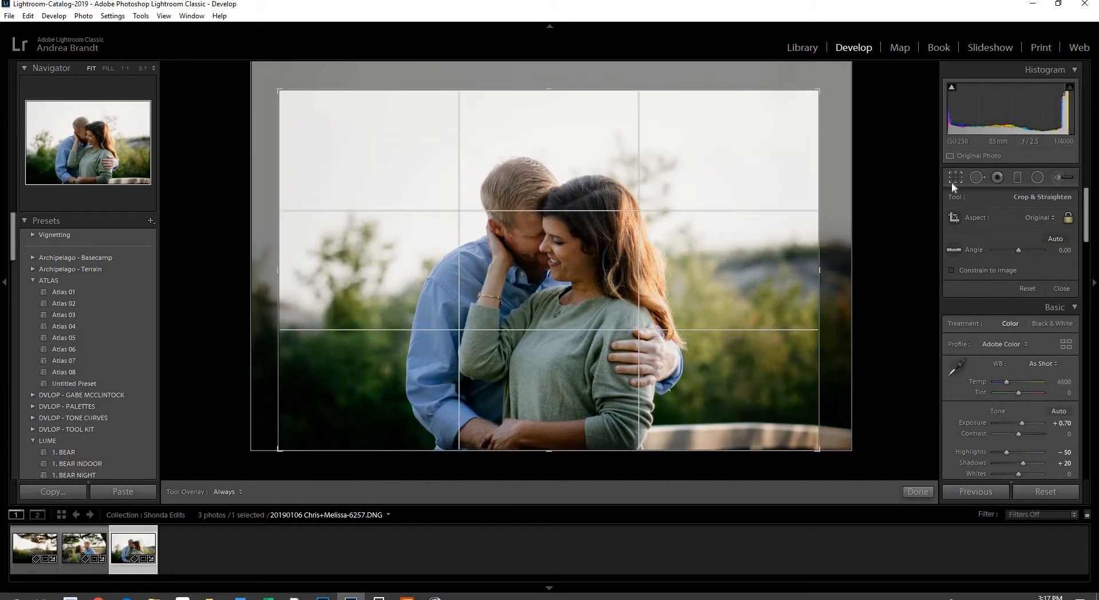
pyautogui.click(951, 184)
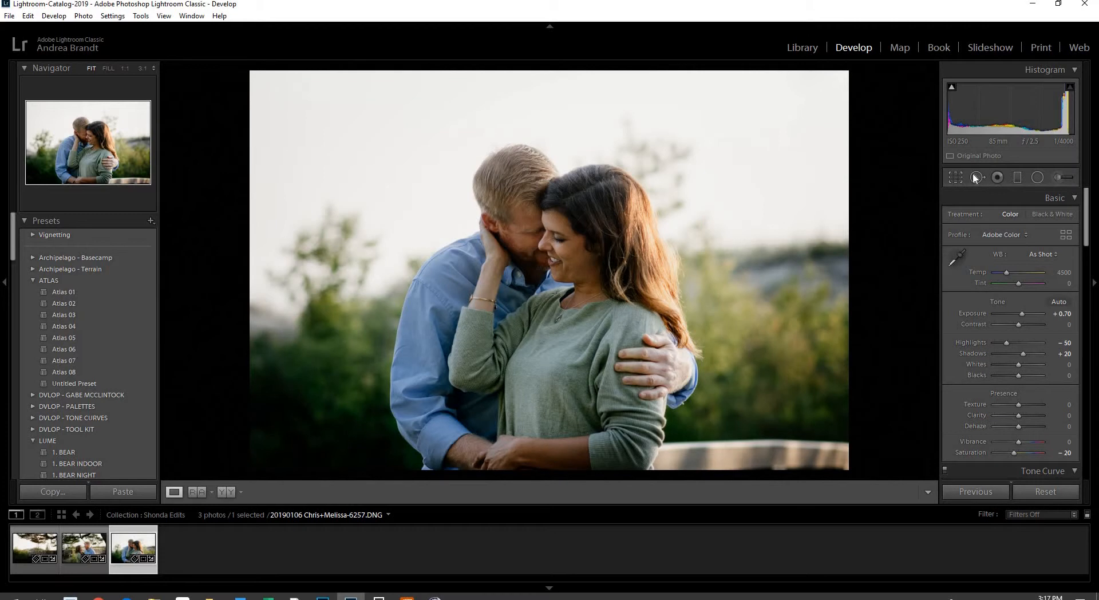
# Add a 1. Spot Light radial around the couple's faces with a slight contrast boost
pyautogui.click(1037, 177)
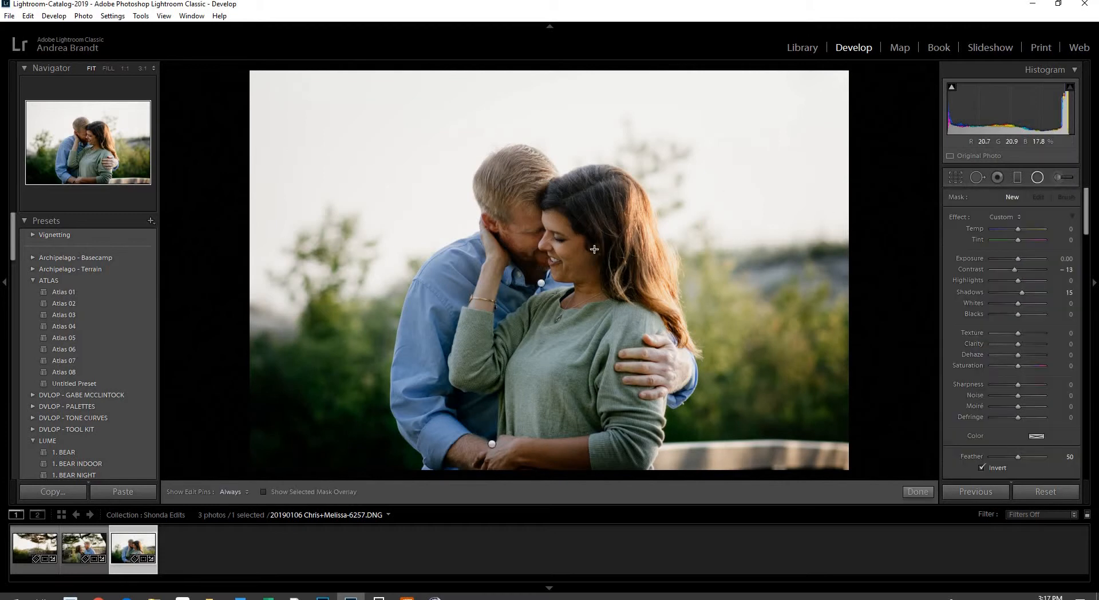
pyautogui.click(1005, 217)
pyautogui.press('Return')
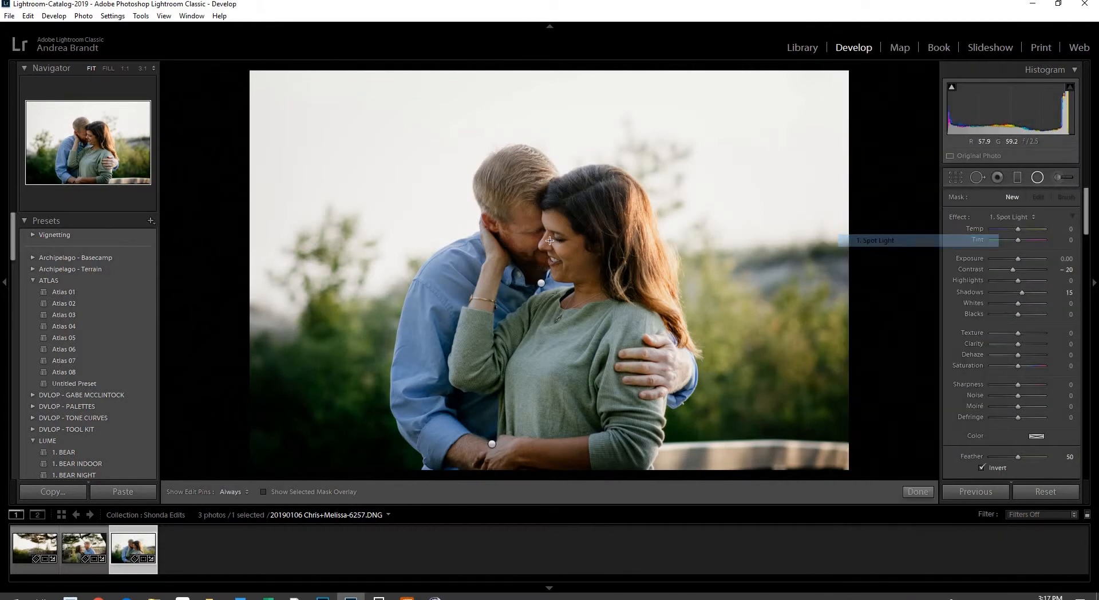
pyautogui.moveTo(550, 241); pyautogui.dragTo(617, 297)
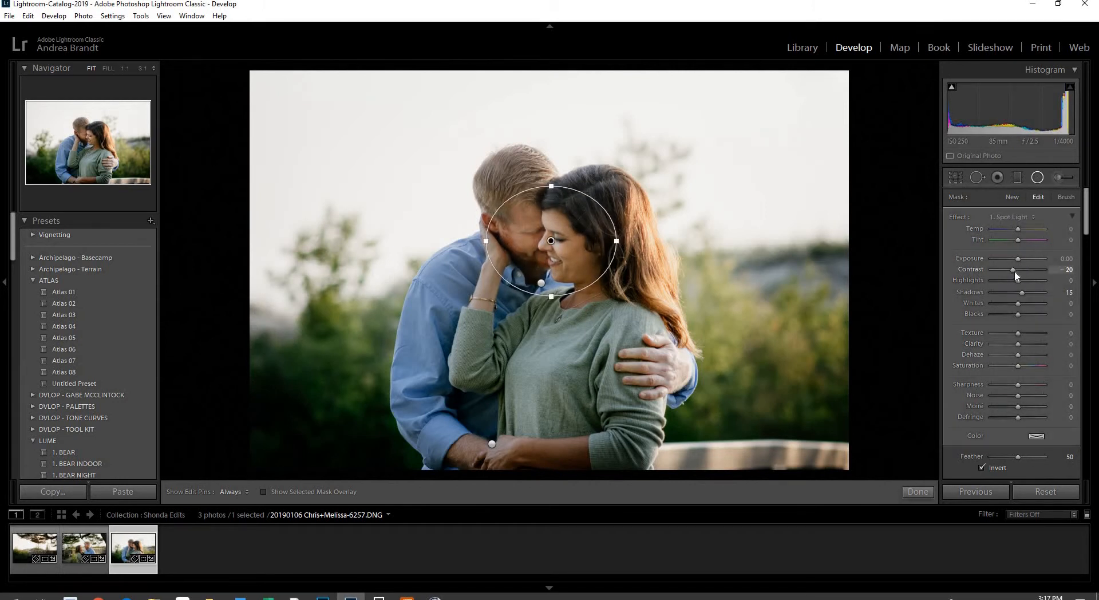
pyautogui.moveTo(1015, 276); pyautogui.dragTo(1017, 276)
pyautogui.moveTo(1016, 273); pyautogui.dragTo(1017, 274)
pyautogui.click(1037, 177)
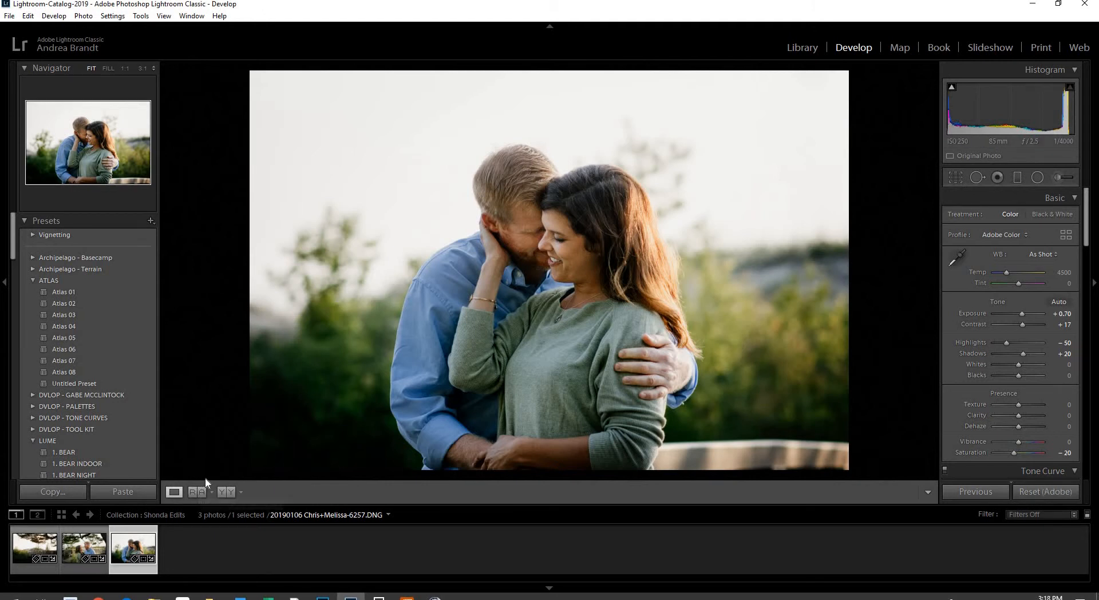
# Compare against the second portrait as reference, then open the third portrait large in Library
pyautogui.click(199, 491)
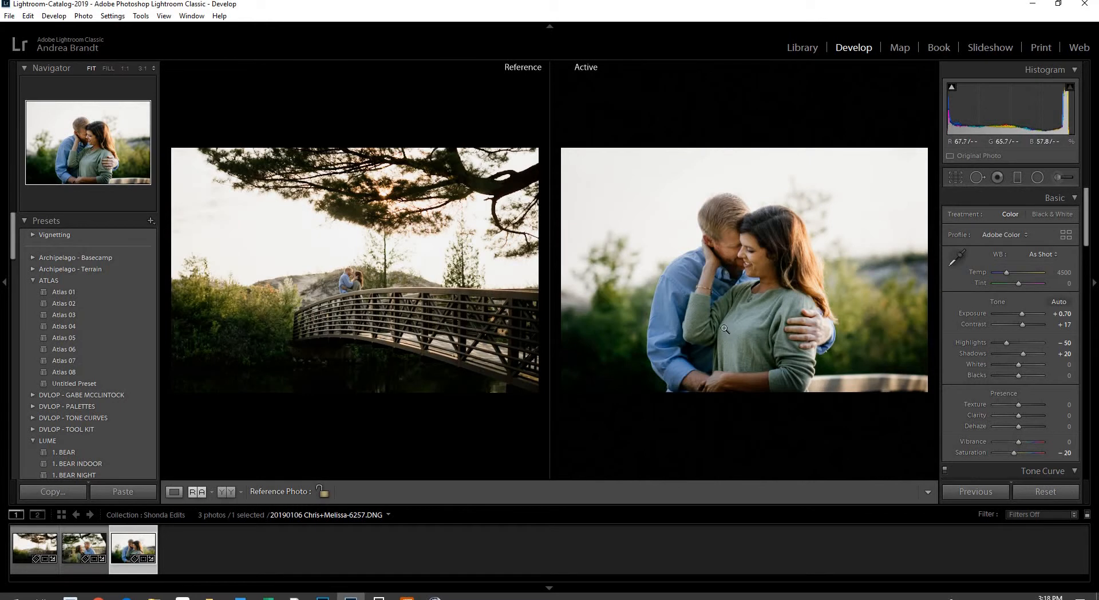
pyautogui.moveTo(84, 548); pyautogui.dragTo(324, 354)
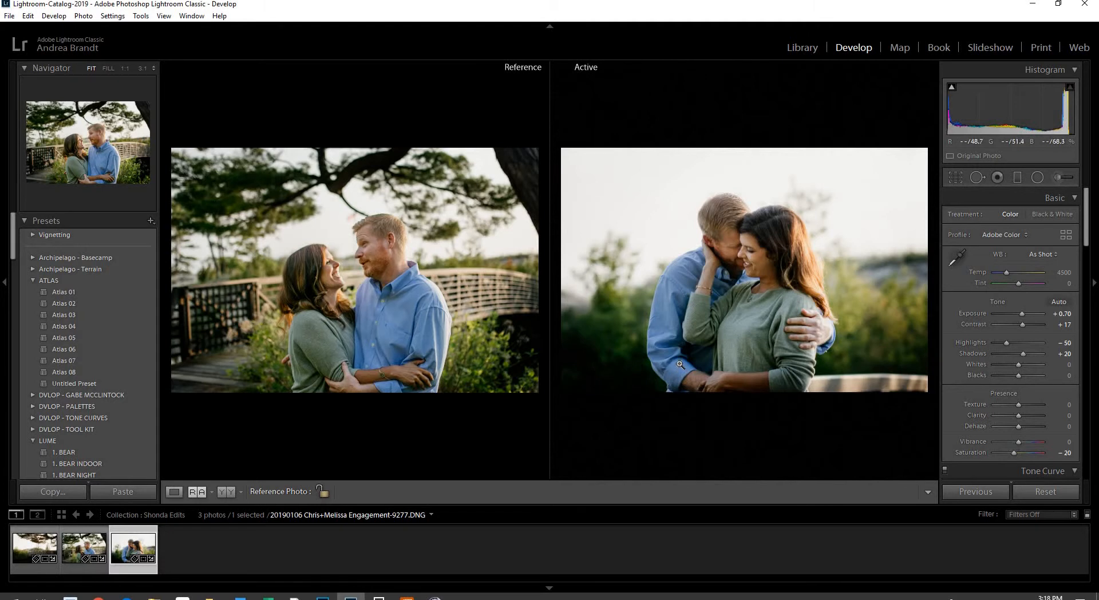
pyautogui.press('g')
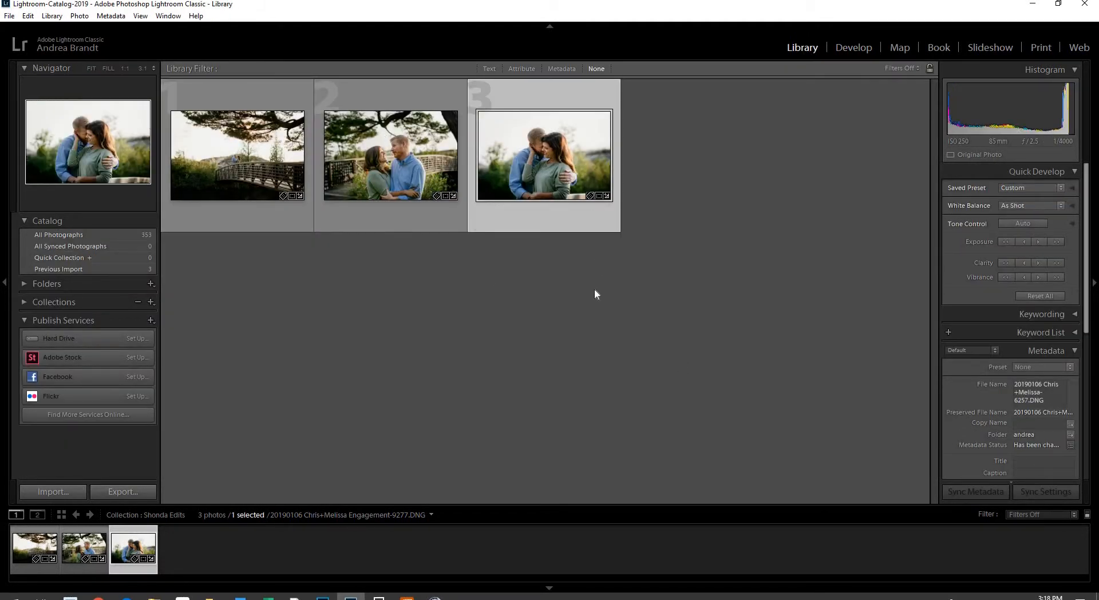
pyautogui.doubleClick(543, 150)
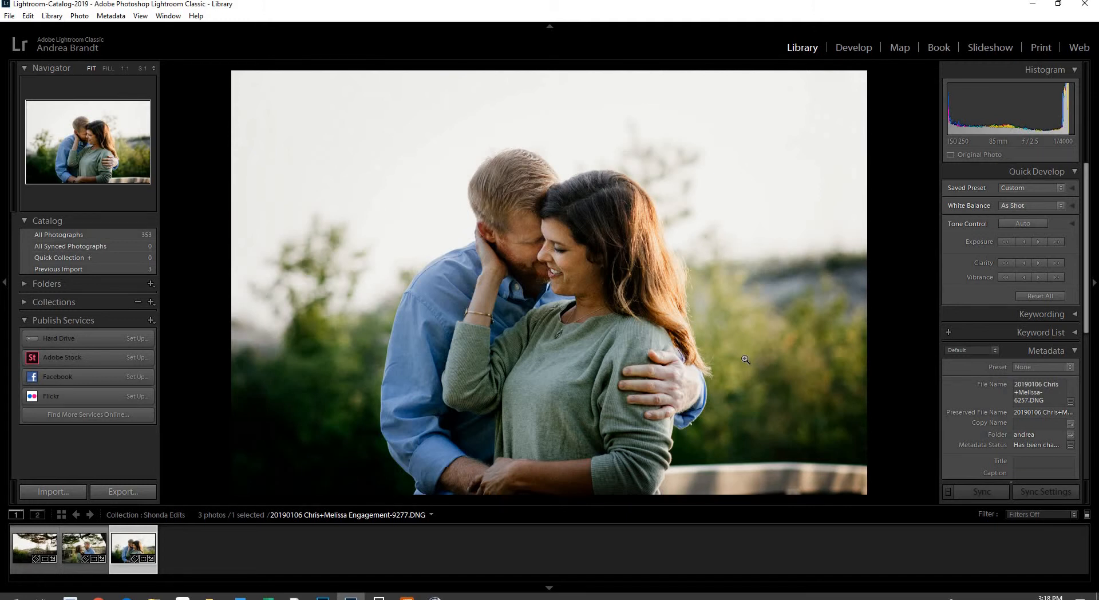
pyautogui.click(552, 246)
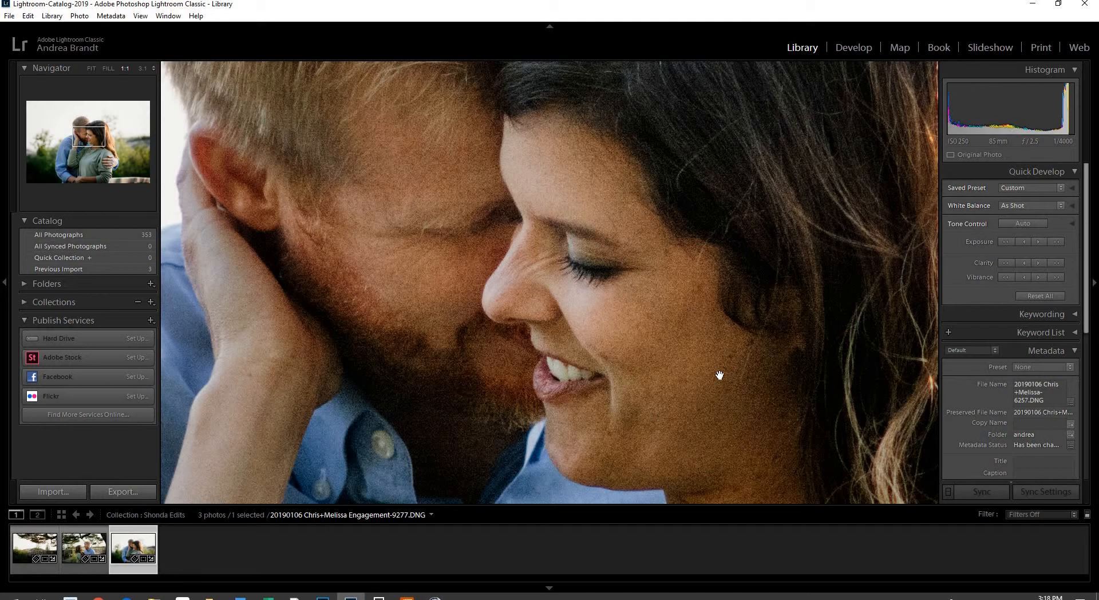
pyautogui.click(531, 329)
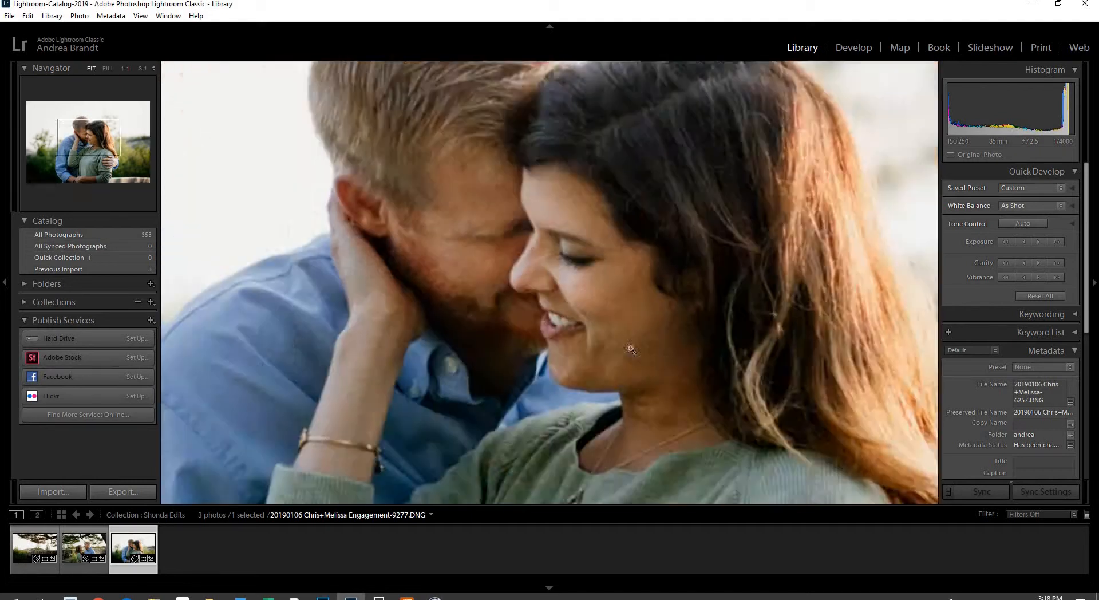